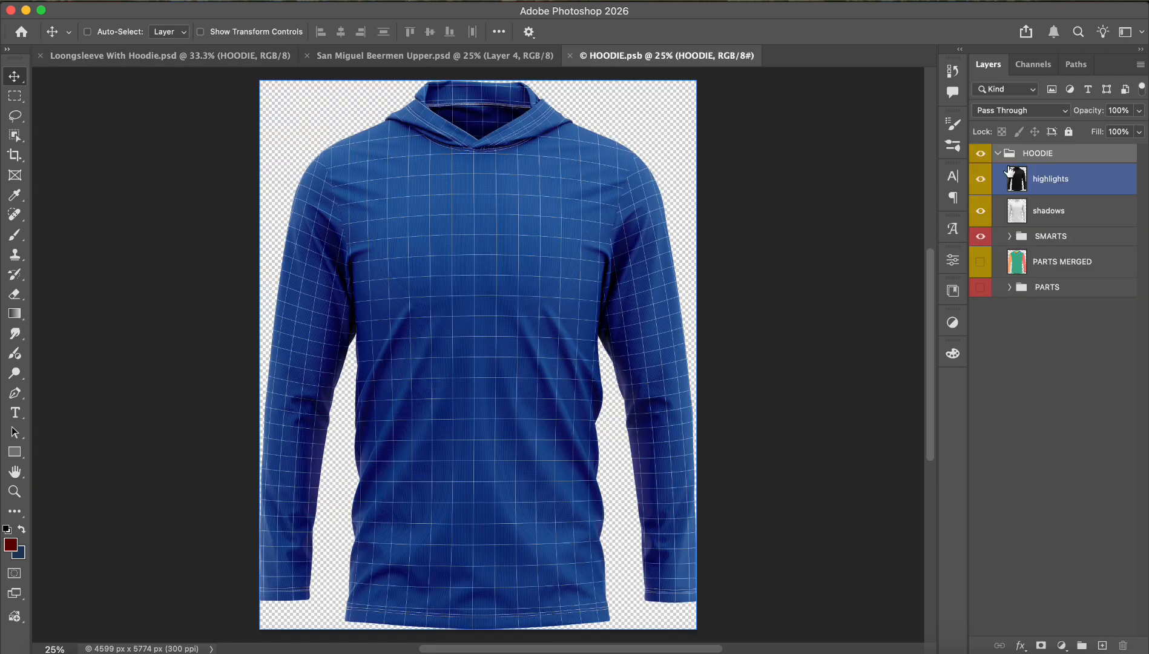
Expand the SMARTS group and briefly hide each smart object layer to identify which hoodie part it controls.
{"action": "left_click", "coordinate": [1010, 236]}
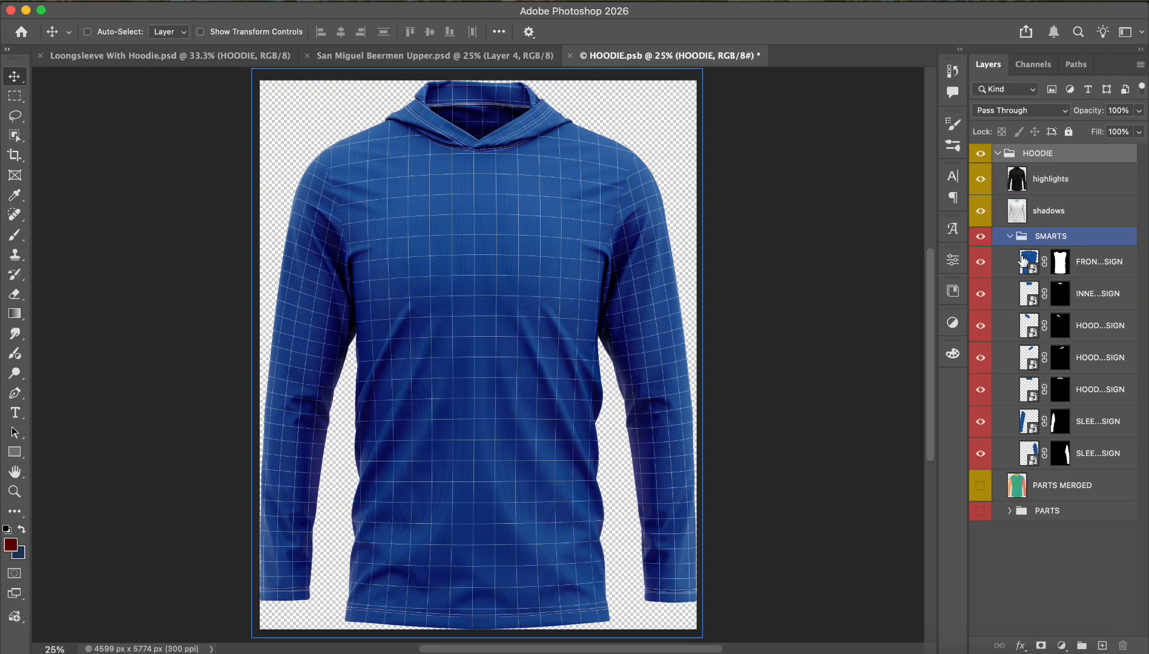
{"action": "left_click", "coordinate": [980, 265]}
{"action": "left_click", "coordinate": [978, 266]}
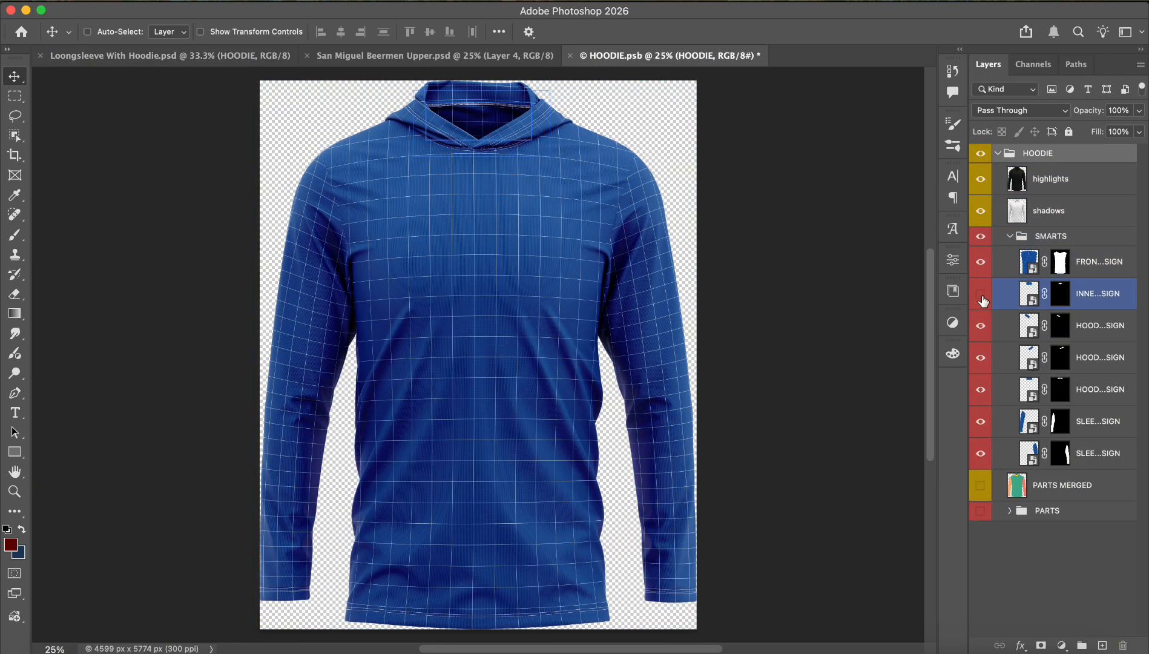
{"action": "left_click", "coordinate": [981, 297]}
{"action": "left_click", "coordinate": [982, 296]}
{"action": "left_click", "coordinate": [982, 325]}
{"action": "left_click", "coordinate": [981, 325]}
{"action": "left_click", "coordinate": [981, 358]}
{"action": "left_click", "coordinate": [981, 357]}
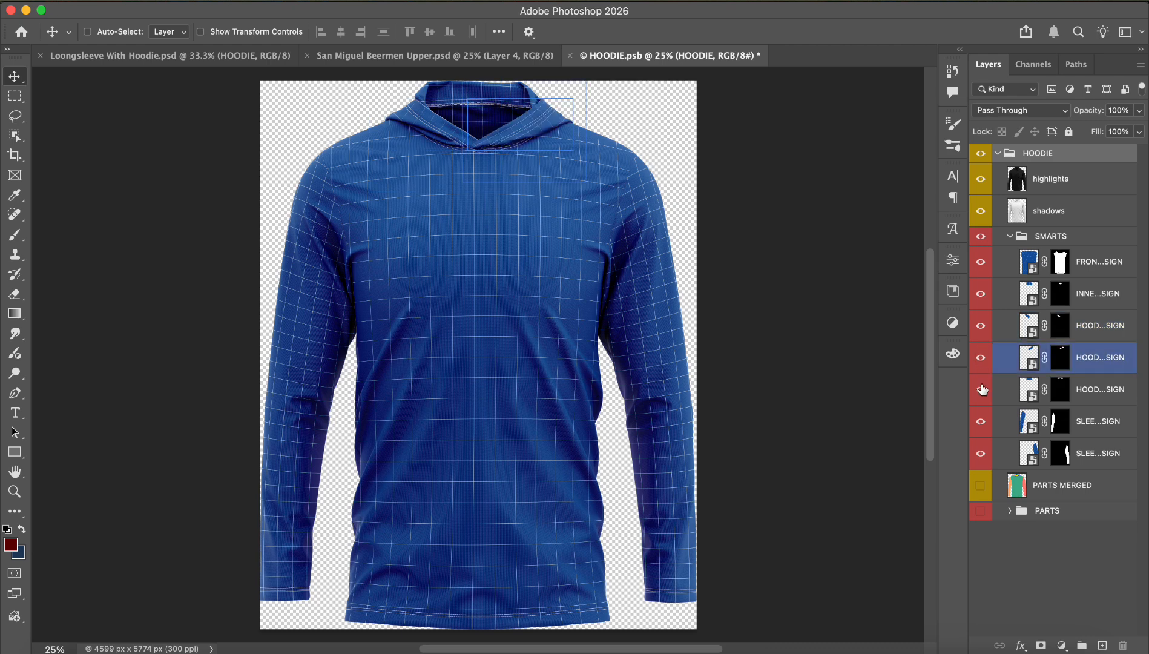
{"action": "left_click", "coordinate": [982, 390]}
{"action": "left_click", "coordinate": [981, 390]}
{"action": "left_click", "coordinate": [982, 422]}
{"action": "left_click", "coordinate": [981, 422]}
{"action": "left_click", "coordinate": [982, 453]}
{"action": "left_click", "coordinate": [981, 453]}
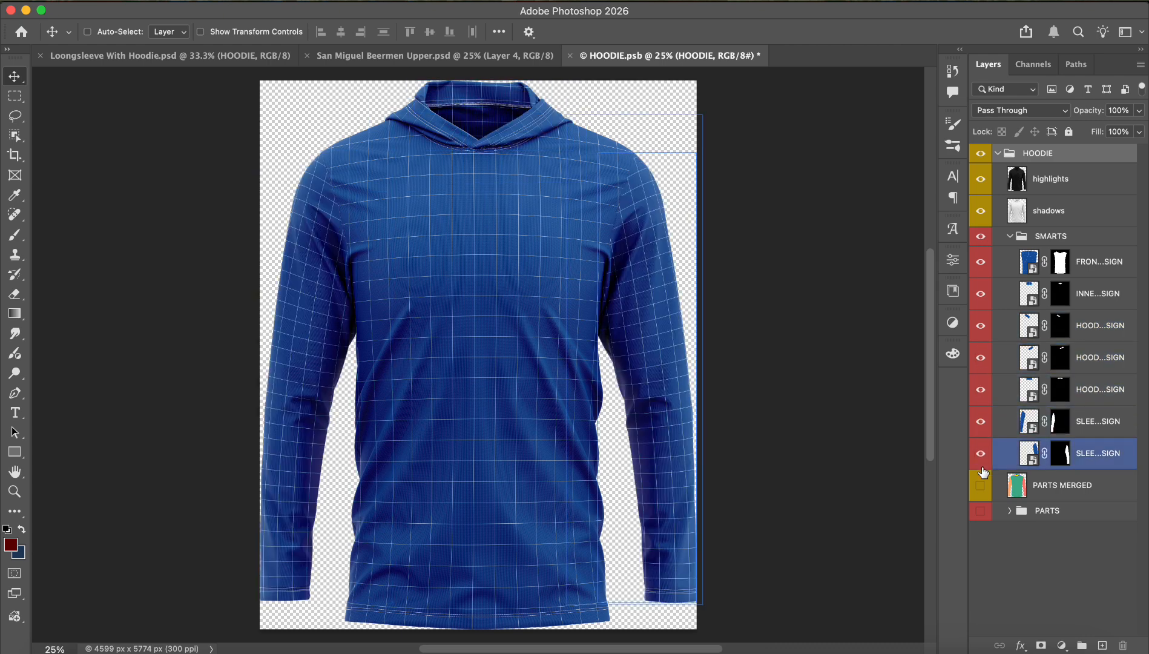
Open the contents of the hoodie's front design smart object and bring up the San Miguel Beermen Upper document.
{"action": "double_click", "coordinate": [1029, 261]}
{"action": "left_click", "coordinate": [480, 55]}
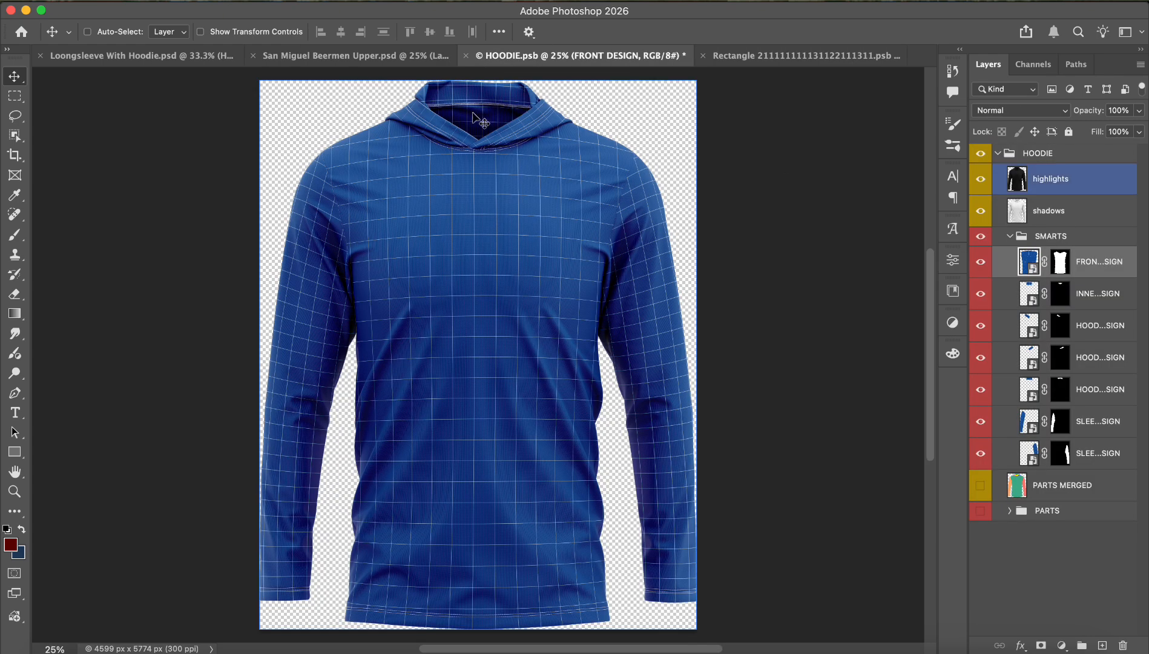
{"action": "left_click", "coordinate": [364, 55]}
Check which layers make up the front jersey by toggling Layer 5, Layer 6 and the small 7 text layer.
{"action": "left_click_drag", "start_coordinate": [1063, 519], "coordinate": [1063, 501]}
{"action": "left_click", "coordinate": [1063, 498]}
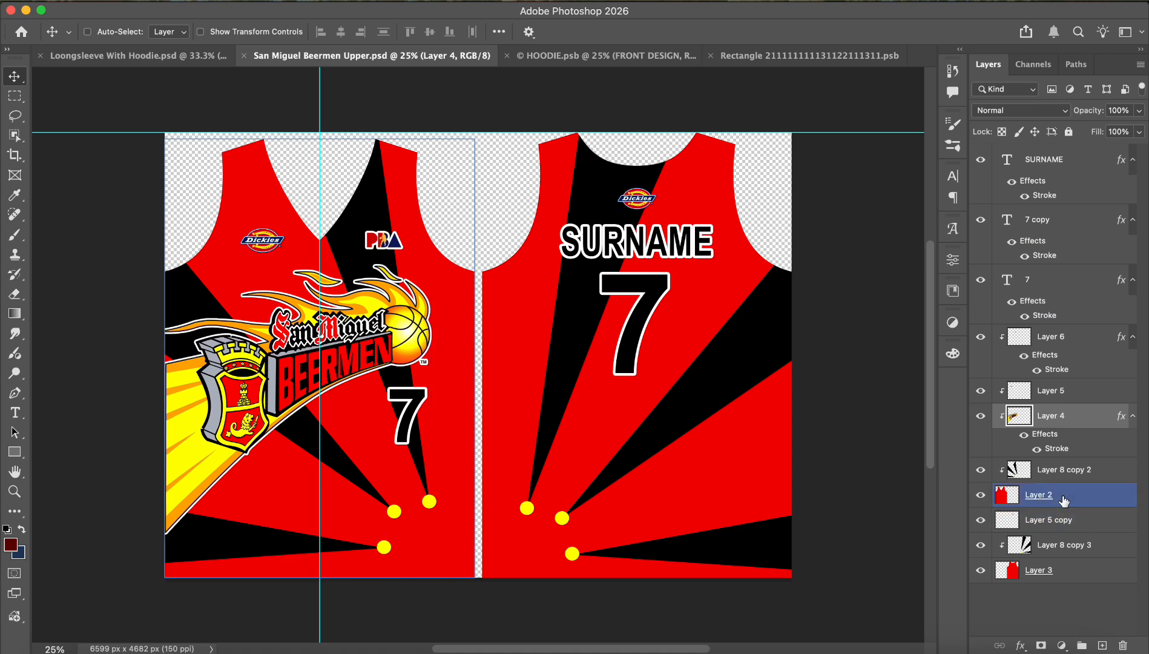
{"action": "left_click", "coordinate": [1071, 477]}
{"action": "left_click", "coordinate": [1096, 471], "text": "super"}
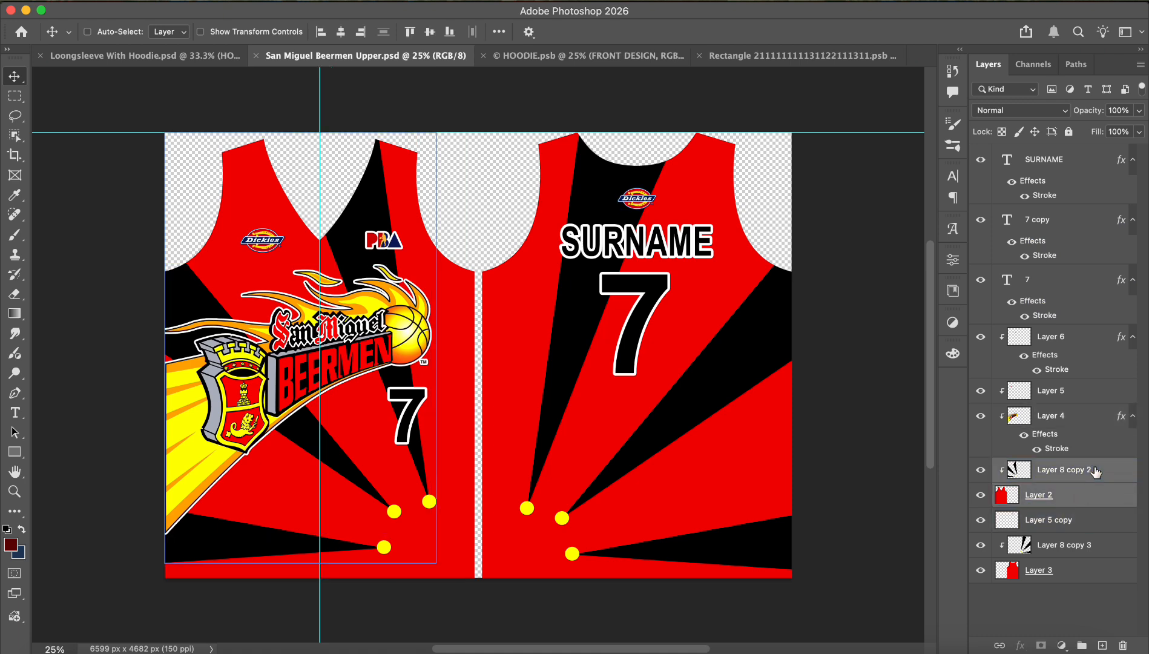
{"action": "left_click", "coordinate": [984, 393]}
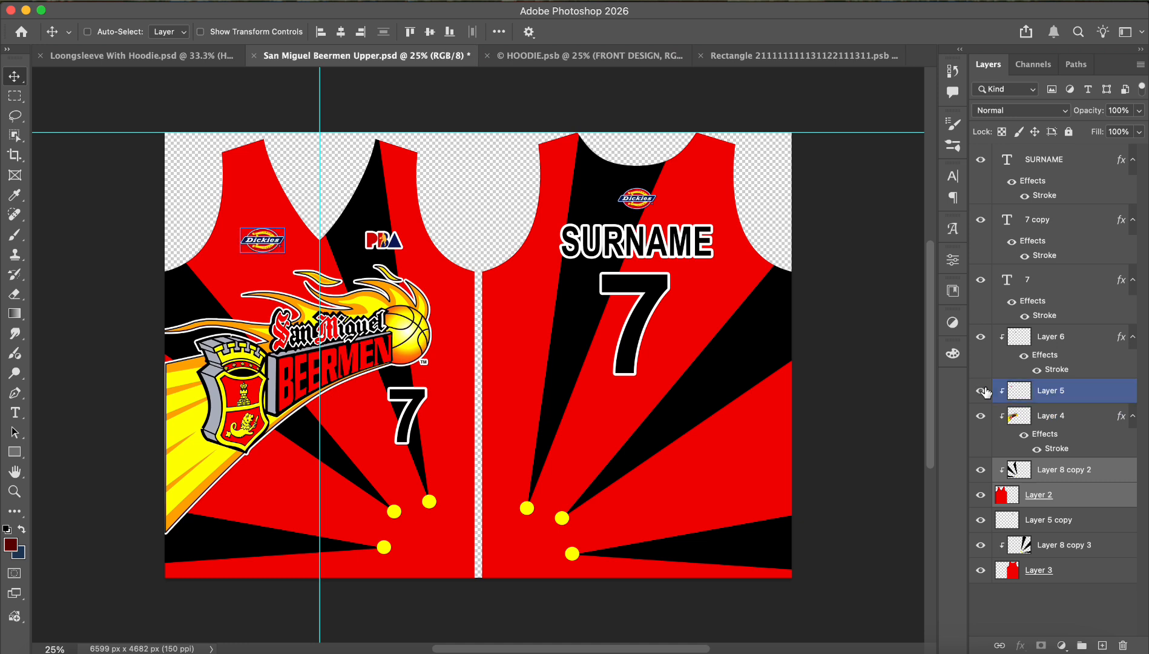
{"action": "left_click", "coordinate": [984, 339]}
{"action": "left_click", "coordinate": [983, 339]}
{"action": "left_click", "coordinate": [981, 280]}
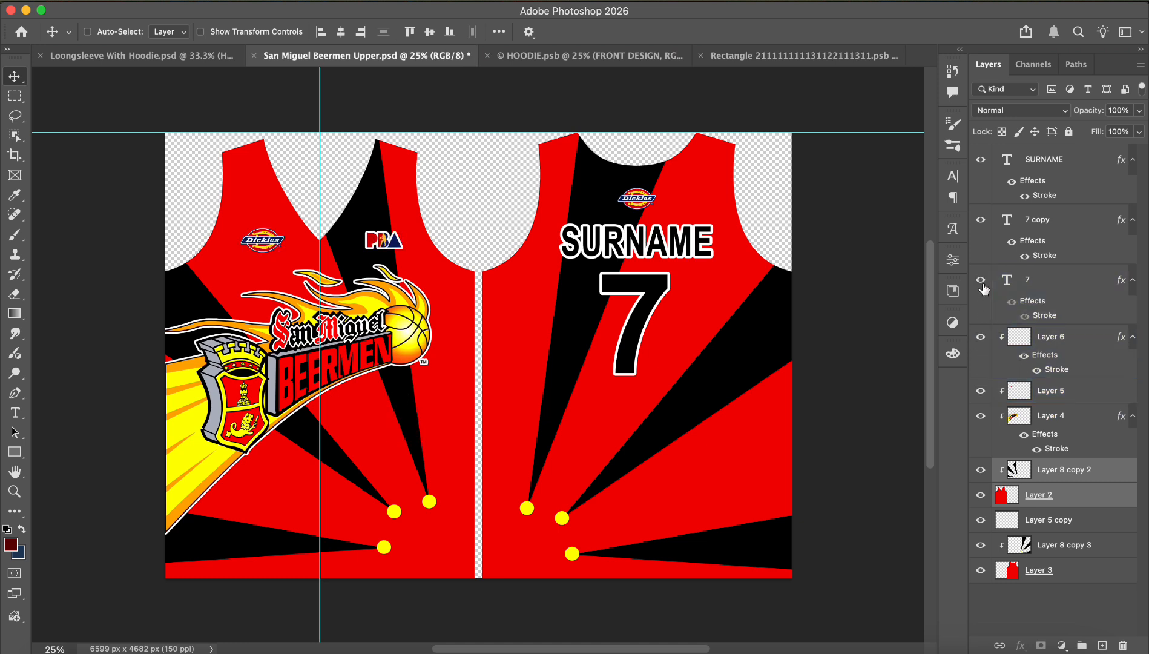
{"action": "left_click", "coordinate": [982, 280]}
Group the front jersey layers from the 7 text through Layer 2 and copy the group into the front design smart object.
{"action": "left_click", "coordinate": [1079, 541]}
{"action": "left_click", "coordinate": [1084, 495], "text": "shift"}
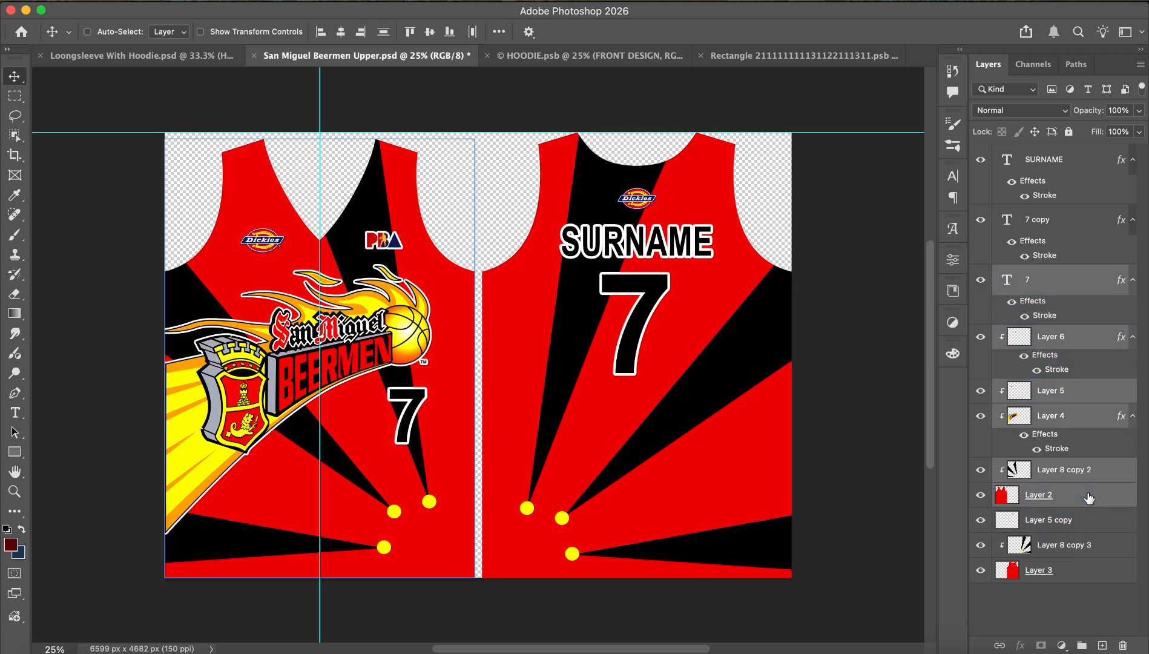
{"action": "key", "text": "super+g"}
{"action": "left_click_drag", "start_coordinate": [650, 101], "coordinate": [593, 301]}
Scale the copied jersey group to about 137% so it spans the canvas width, and move it up slightly.
{"action": "key", "text": "super+t"}
{"action": "left_click_drag", "start_coordinate": [642, 392], "coordinate": [700, 339]}
{"action": "left_click_drag", "start_coordinate": [323, 358], "coordinate": [265, 359]}
{"action": "scroll", "coordinate": [613, 409], "scroll_direction": "down", "scroll_amount": 5}
{"action": "scroll", "coordinate": [611, 402], "scroll_direction": "up", "scroll_amount": 5}
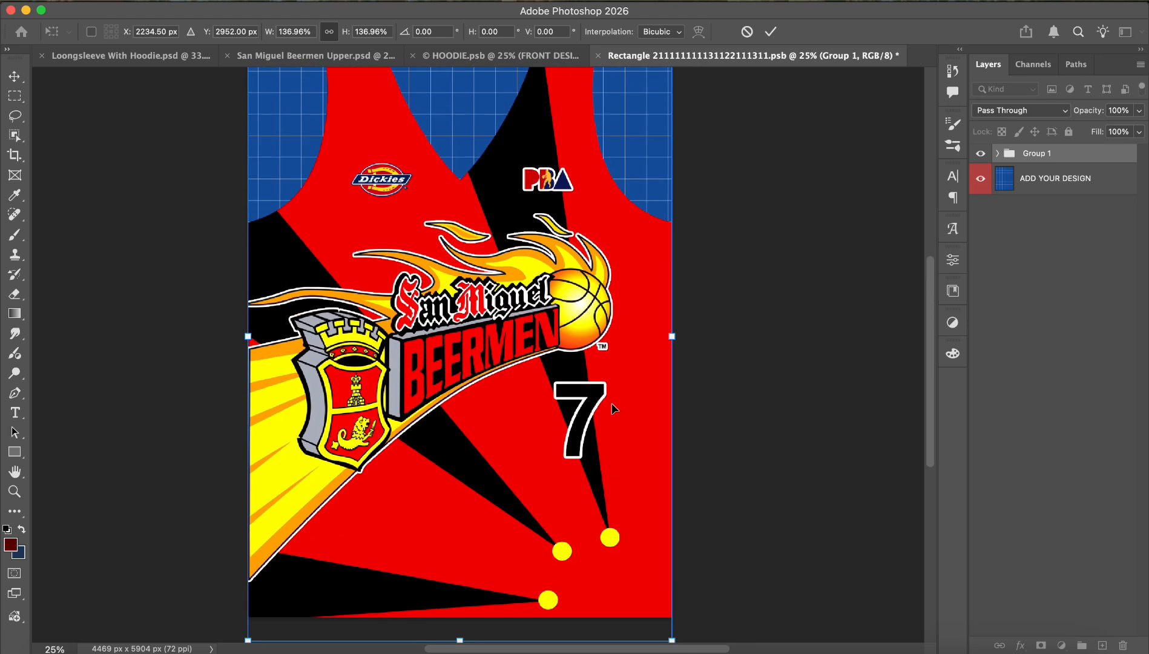
{"action": "left_click_drag", "start_coordinate": [619, 449], "coordinate": [620, 429]}
{"action": "key", "text": "Return"}
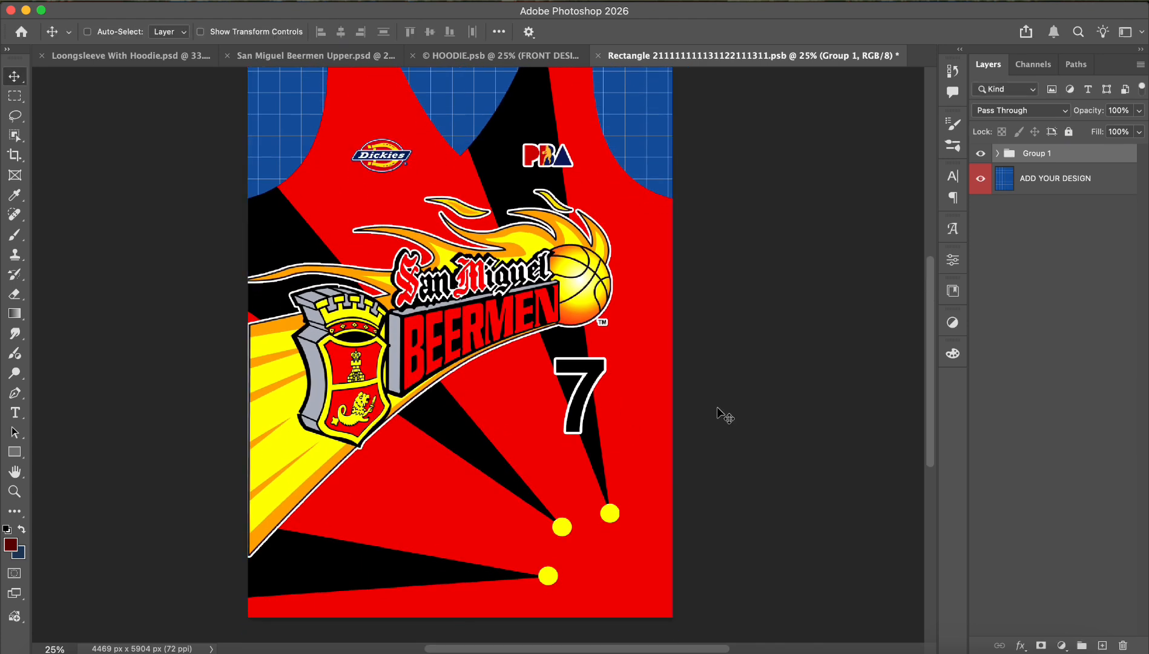
Expand Group 1 and release the clipping mask between Layer 8 copy 2 and Layer 2.
{"action": "left_click", "coordinate": [997, 153]}
{"action": "left_click", "coordinate": [1082, 366]}
{"action": "left_click", "coordinate": [1084, 384]}
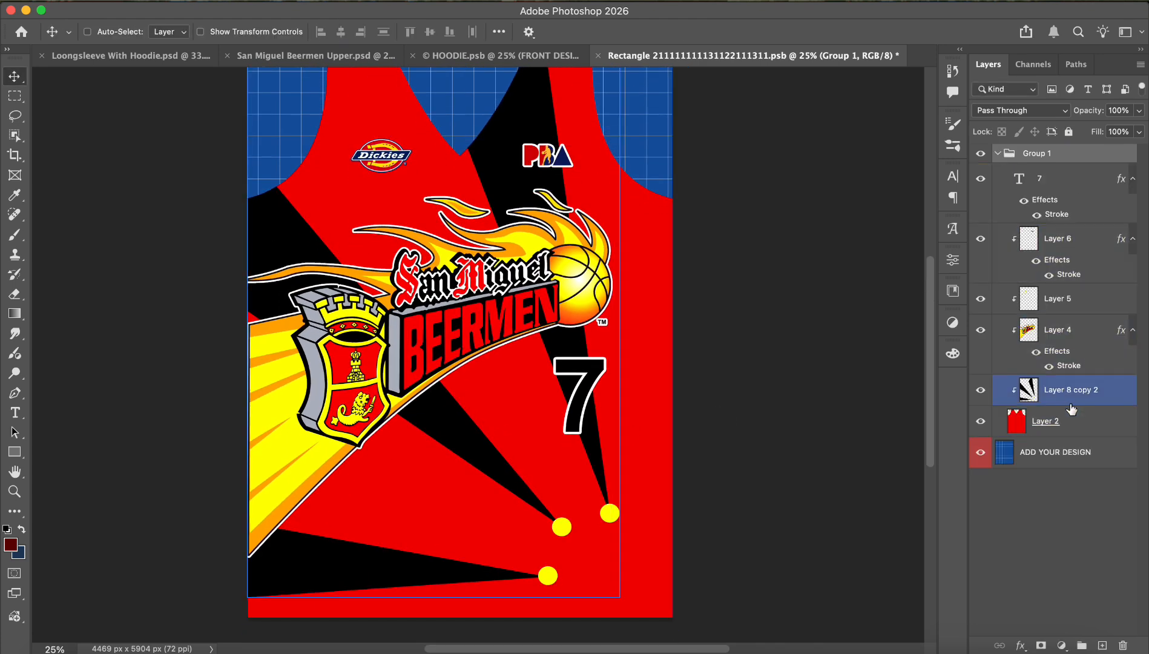
{"action": "left_click", "coordinate": [1073, 405], "text": "alt"}
{"action": "scroll", "coordinate": [887, 367], "scroll_direction": "up", "scroll_amount": 3}
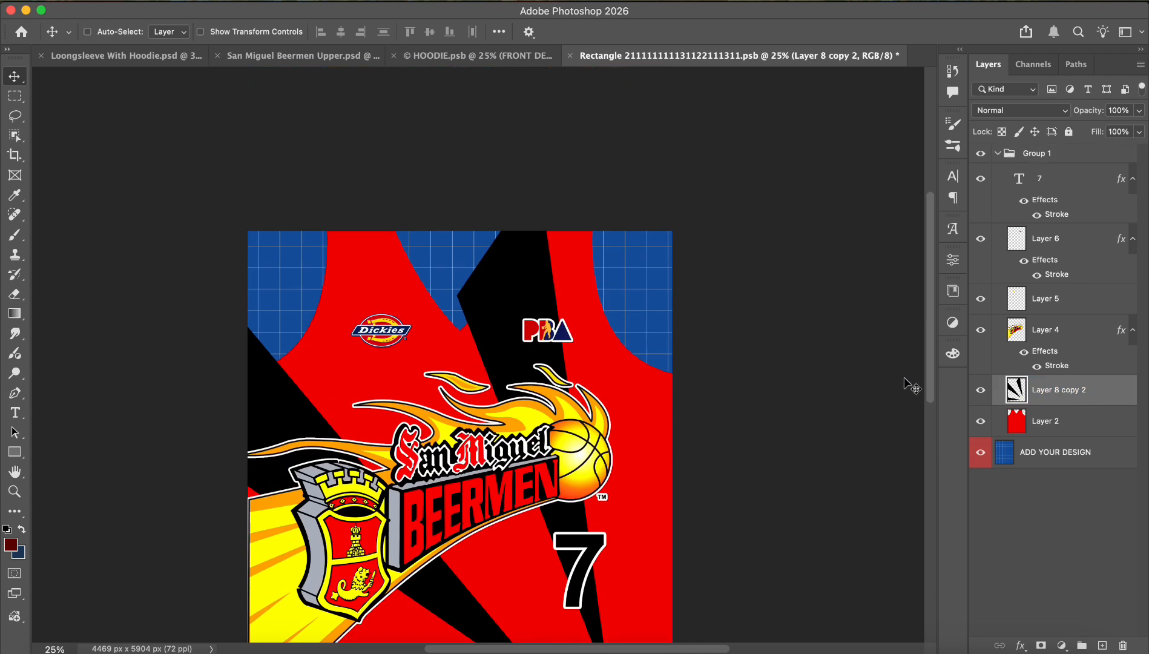
Add a Solid Color fill layer above ADD YOUR DESIGN in the jersey's red, save, and check the hoodie mockup.
{"action": "left_click", "coordinate": [1055, 452]}
{"action": "left_click", "coordinate": [1062, 646]}
{"action": "scroll", "coordinate": [1116, 407], "scroll_direction": "down", "scroll_amount": 3}
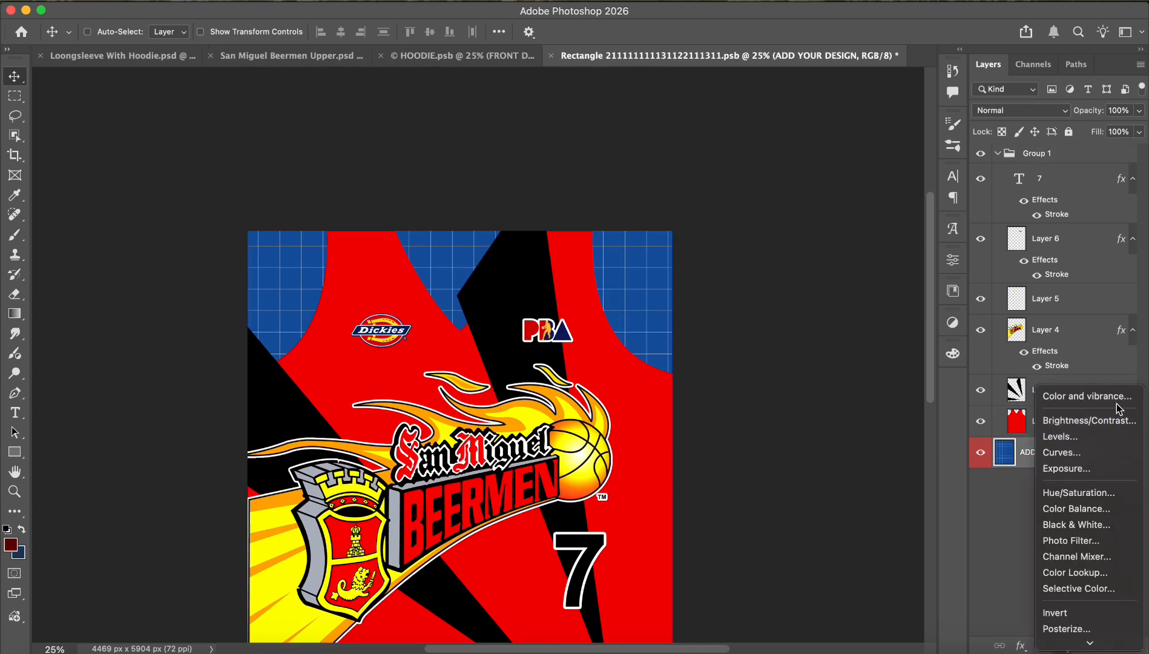
{"action": "left_click", "coordinate": [1069, 607]}
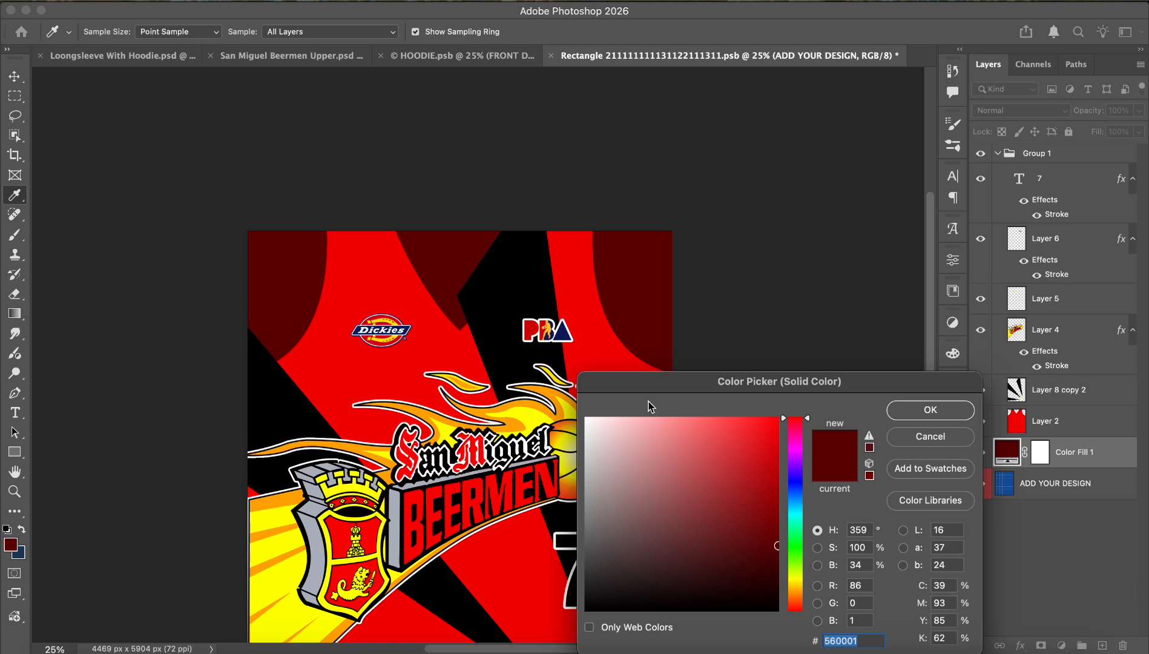
{"action": "left_click", "coordinate": [593, 343]}
{"action": "left_click", "coordinate": [931, 410]}
{"action": "key", "text": "super+s"}
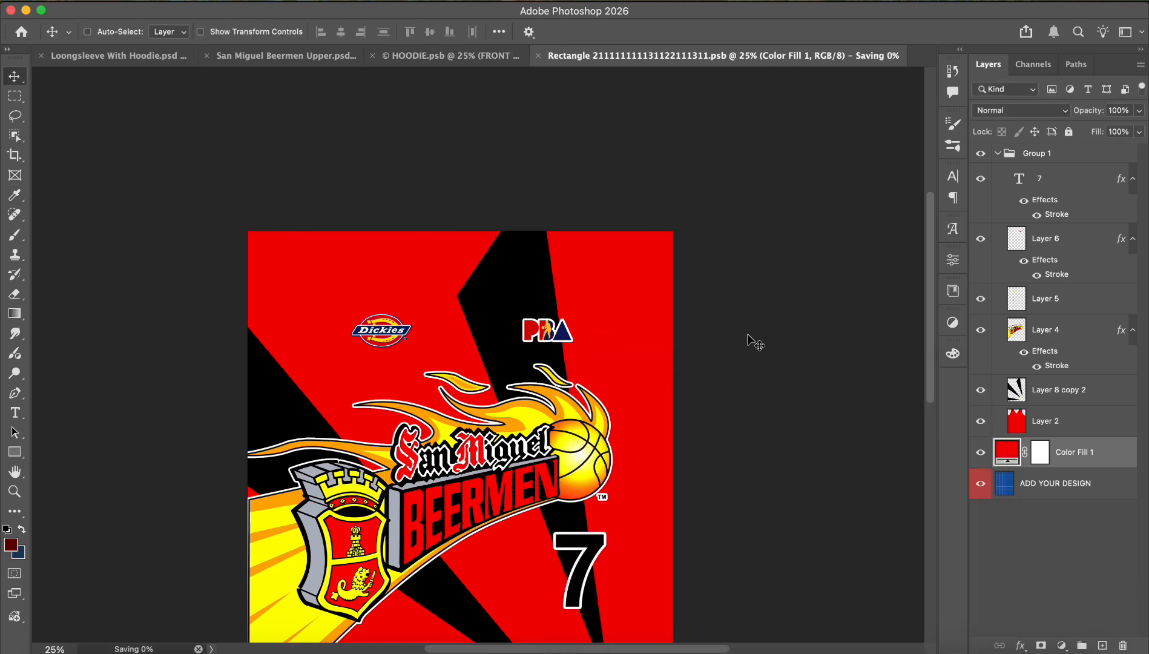
{"action": "left_click", "coordinate": [450, 61]}
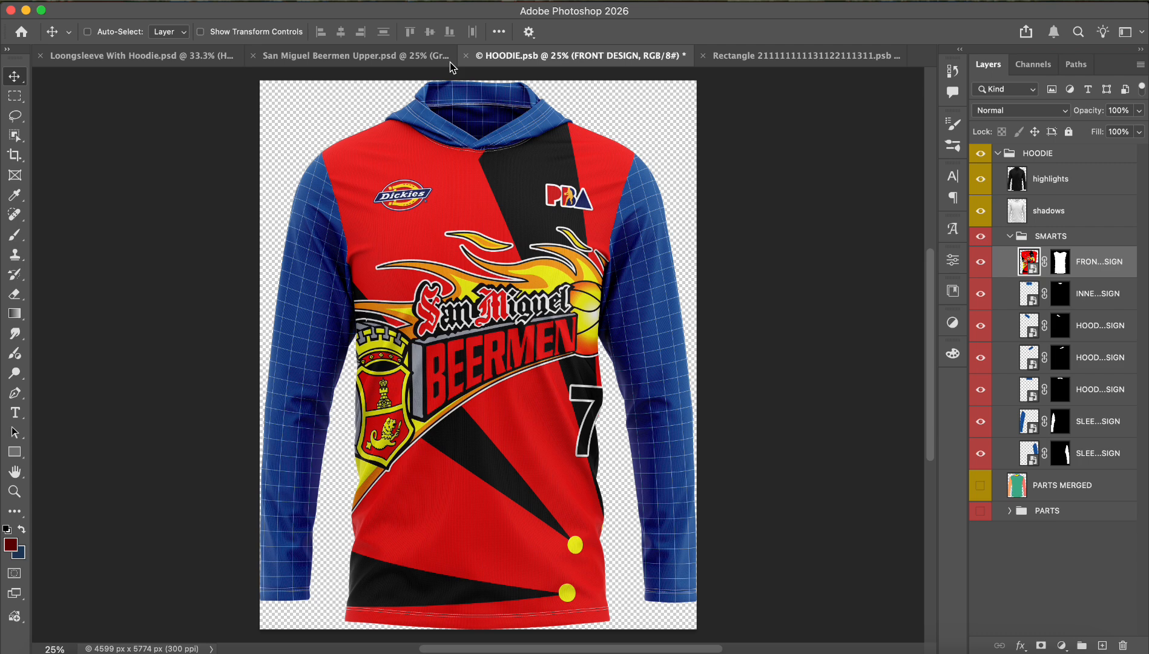
Scale all of Group 1 down around its centre in the front design, save, and check the hoodie mockup.
{"action": "left_click", "coordinate": [795, 56]}
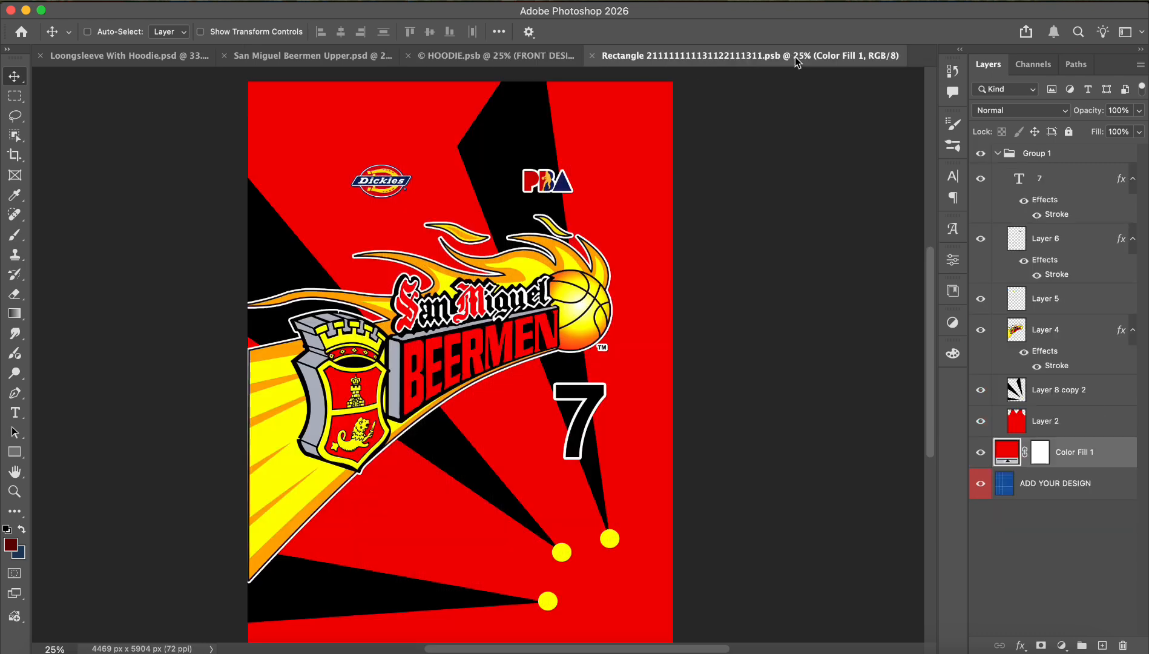
{"action": "left_click", "coordinate": [1053, 421]}
{"action": "left_click", "coordinate": [1066, 153], "text": "super"}
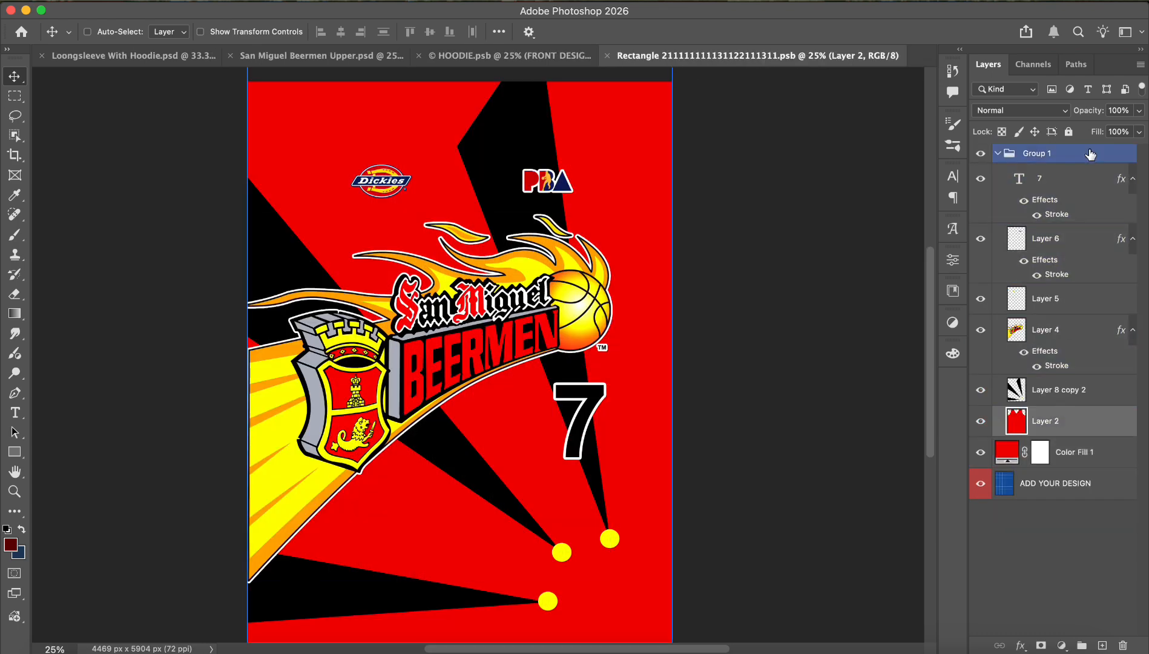
{"action": "key", "text": "super+t"}
{"action": "left_click_drag", "start_coordinate": [672, 336], "coordinate": [631, 337]}
{"action": "key", "text": "Return"}
{"action": "key", "text": "super+s"}
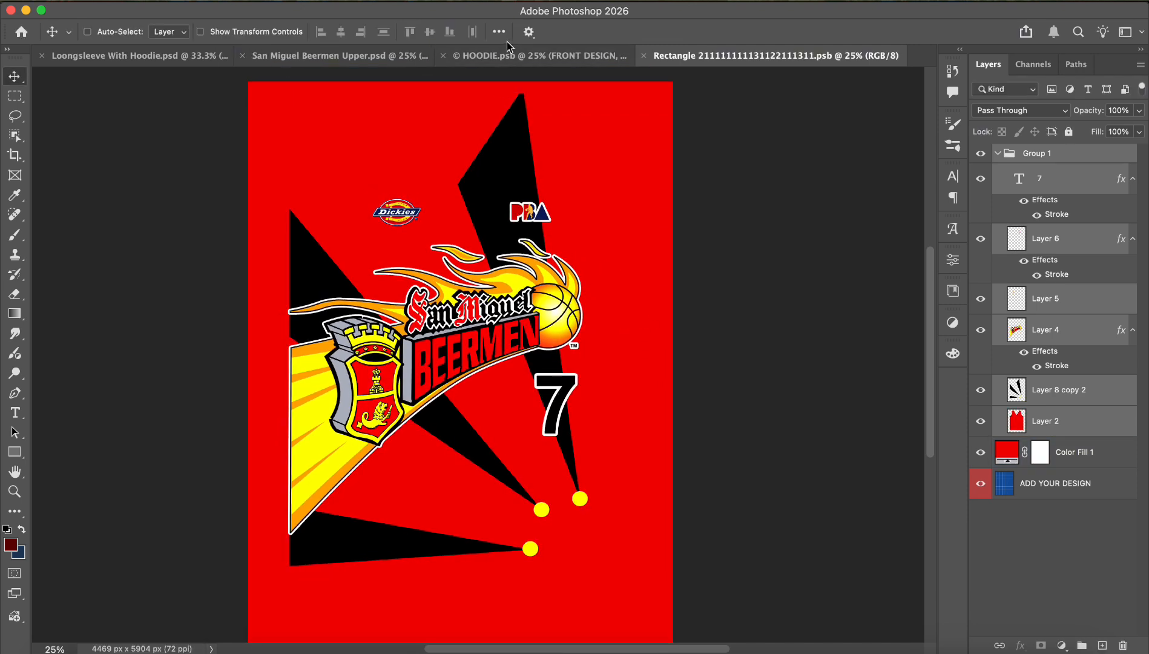
{"action": "left_click", "coordinate": [470, 55]}
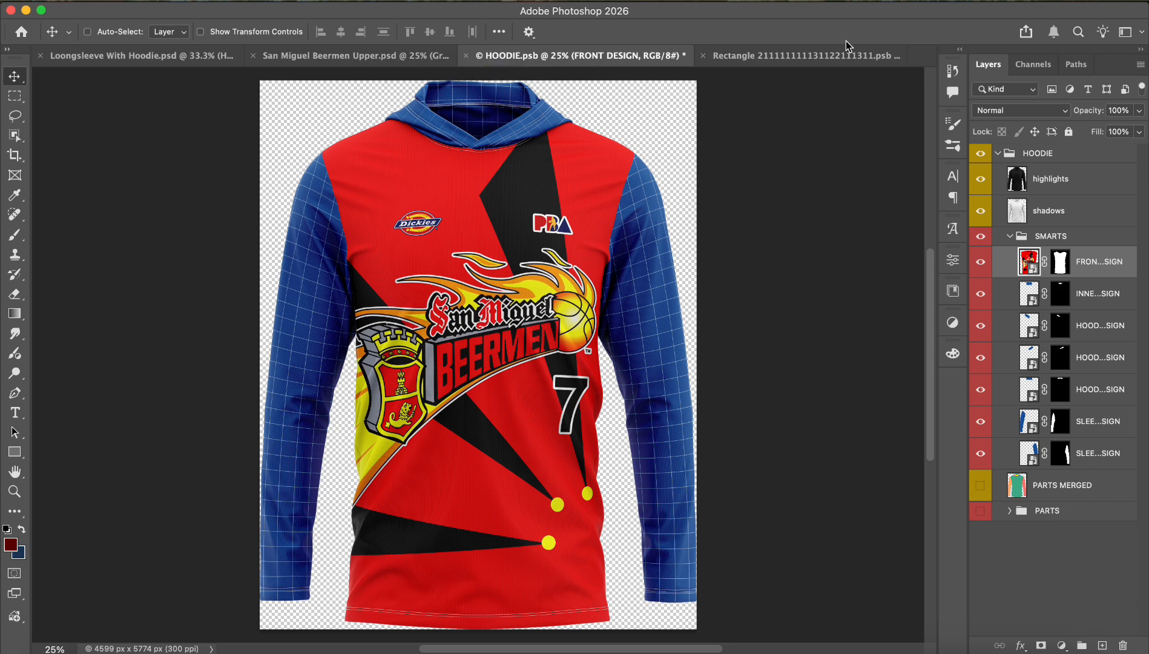
Nudge the Dickies and PBA logos on Layer 5 and Layer 6 slightly left in the front design.
{"action": "left_click", "coordinate": [815, 54]}
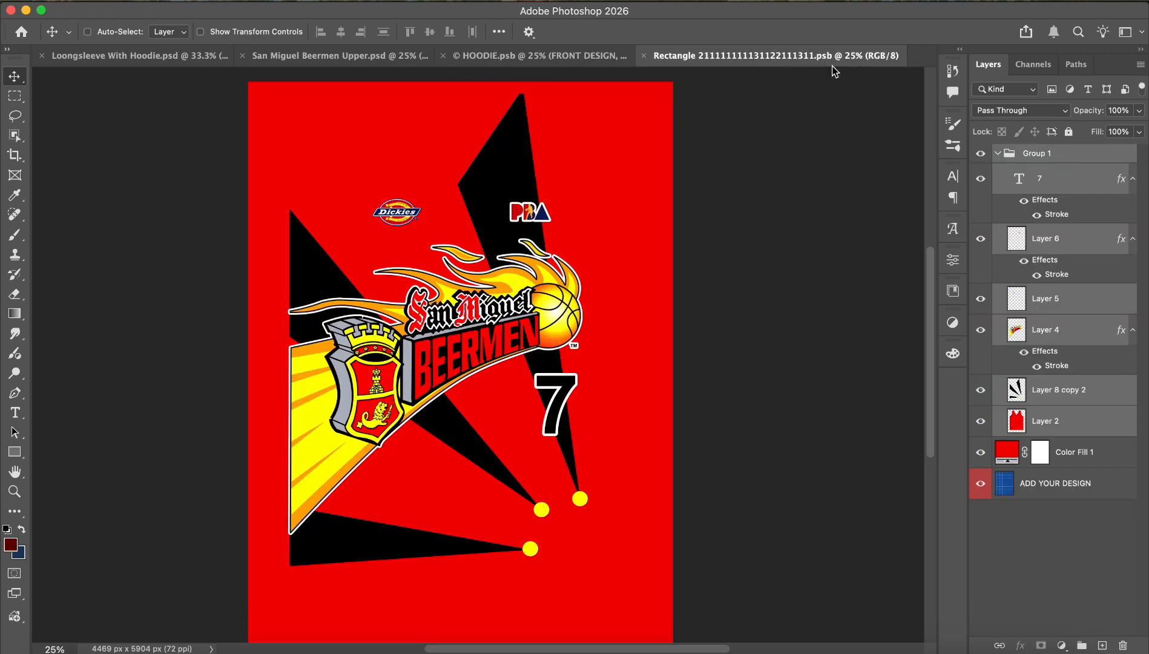
{"action": "left_click", "coordinate": [1087, 301]}
{"action": "key", "text": "Left"}
{"action": "key", "text": "Left"}
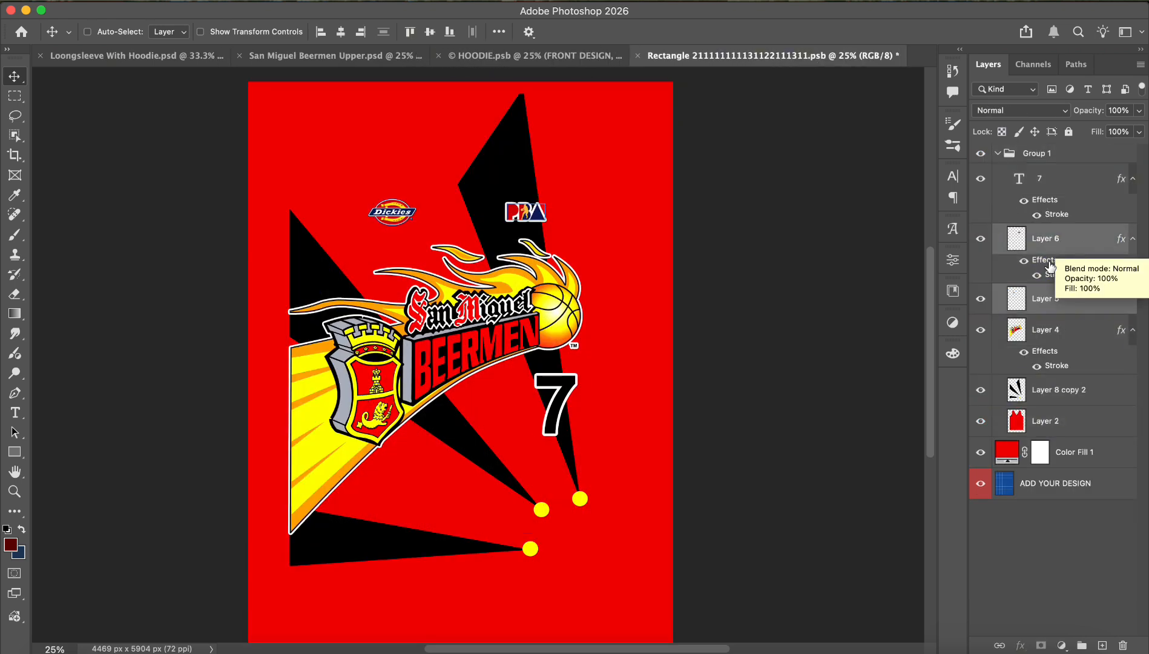
{"action": "left_click", "coordinate": [500, 175], "text": "super"}
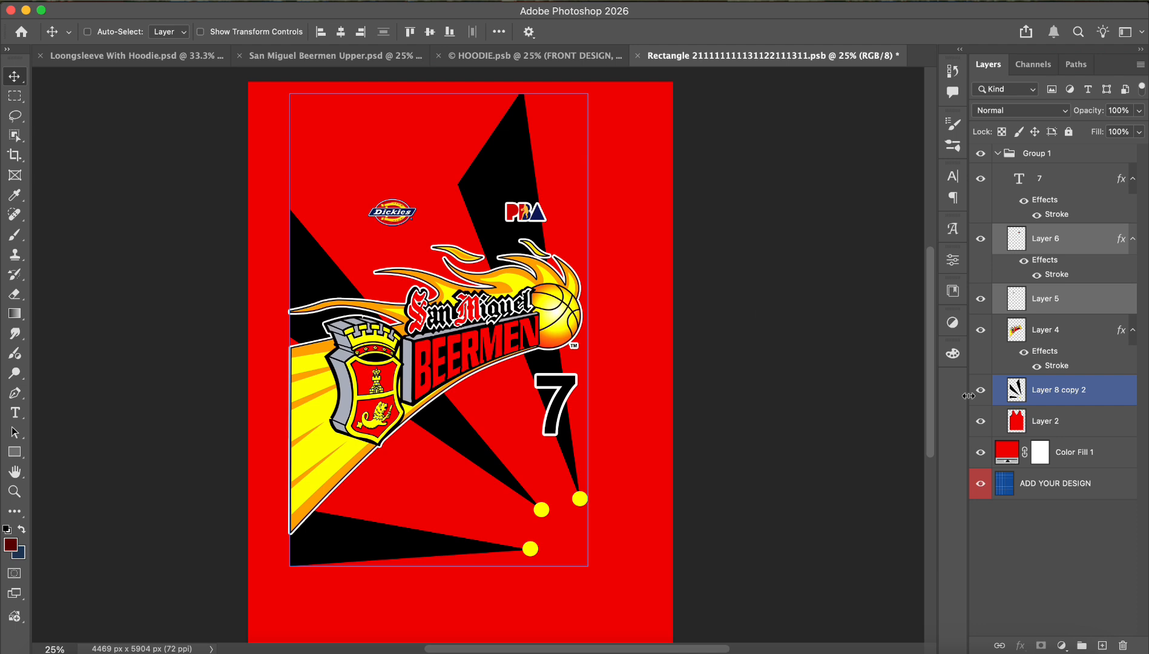
{"action": "left_click", "coordinate": [1121, 389], "text": "super"}
Draw a closed pen shape of about 1160 × 1390 px that extends the central black stripe past the canvas's upper edge.
{"action": "scroll", "coordinate": [672, 328], "scroll_direction": "up", "scroll_amount": 5}
{"action": "left_click", "coordinate": [672, 328], "text": "super"}
{"action": "left_click", "coordinate": [118, 212], "text": "super"}
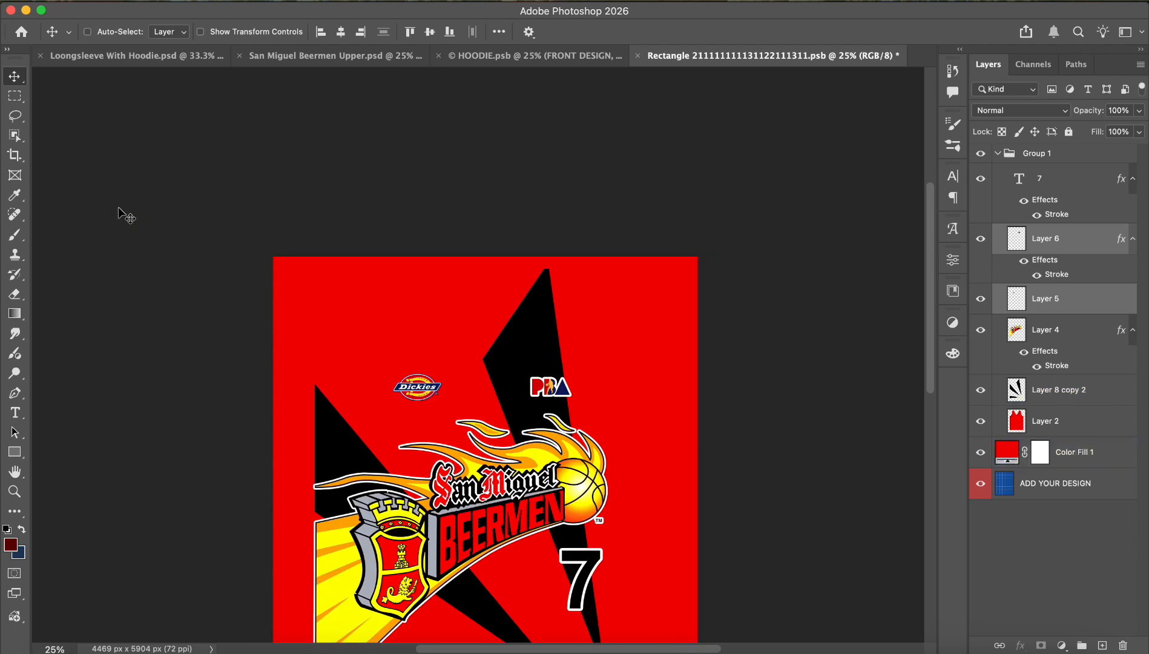
{"action": "left_click", "coordinate": [15, 393]}
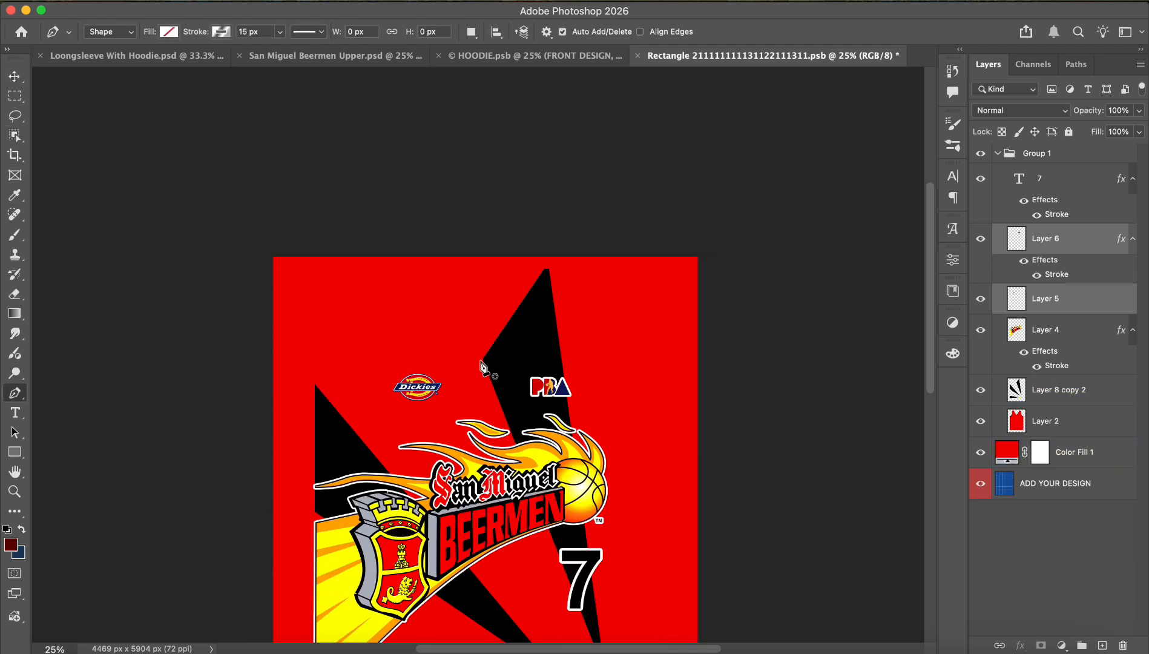
{"action": "left_click", "coordinate": [483, 360]}
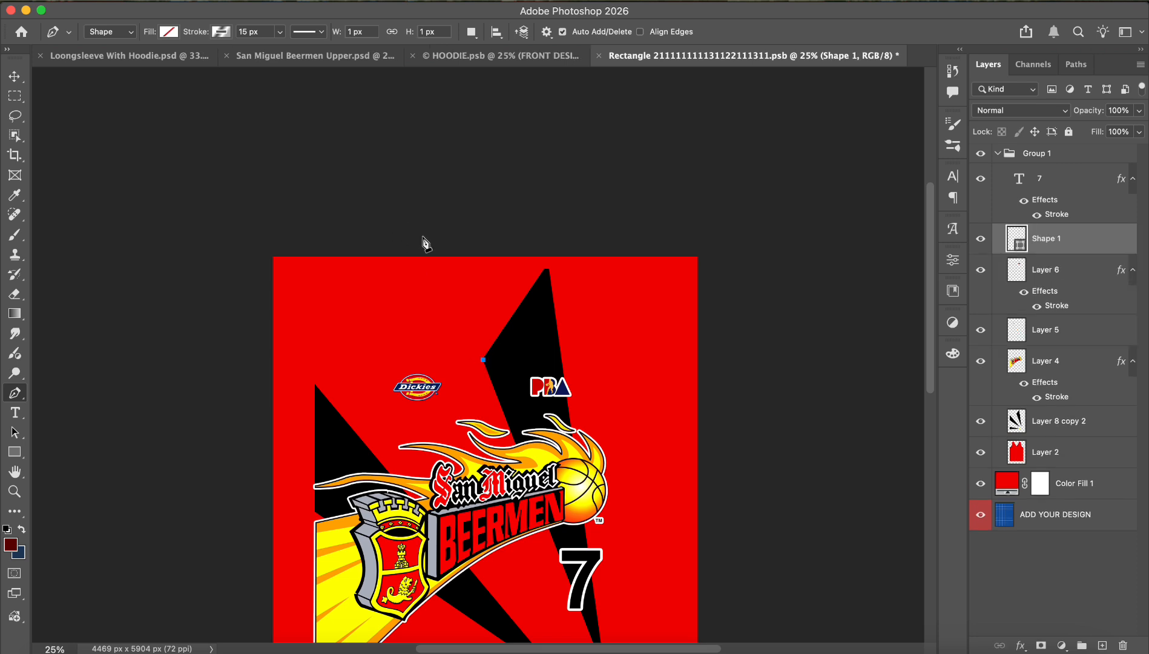
{"action": "right_click", "coordinate": [14, 393]}
{"action": "left_click", "coordinate": [44, 393]}
{"action": "left_click", "coordinate": [438, 249]}
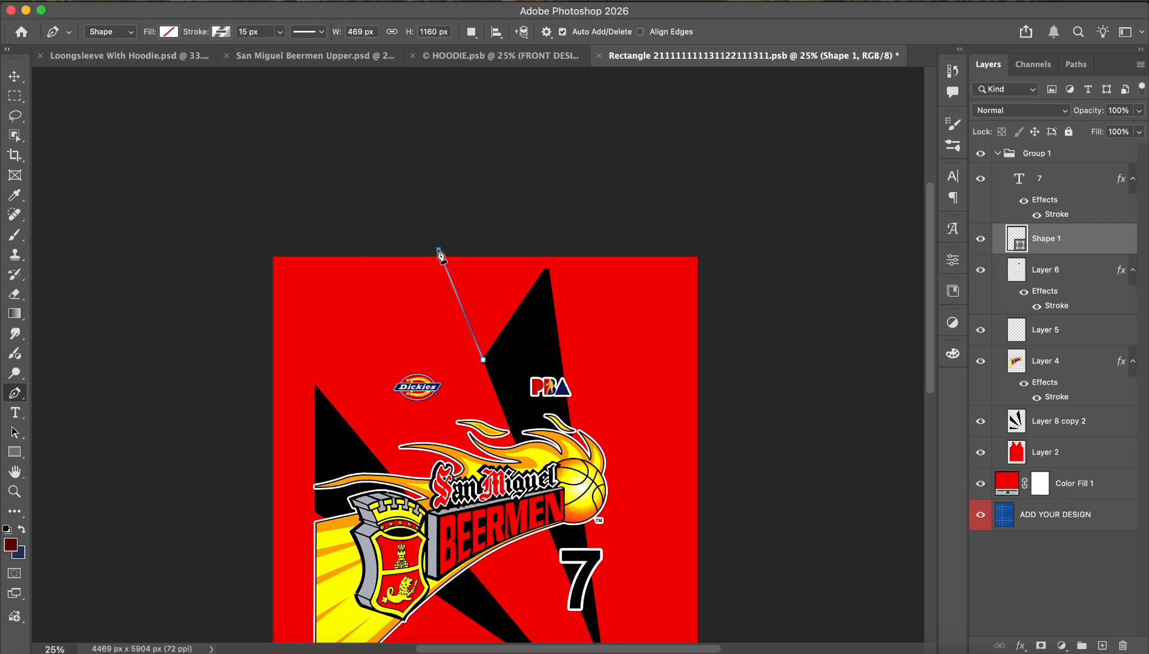
{"action": "left_click", "coordinate": [483, 360]}
Remove the new stripe shape's stroke, fill it with black, and save the front design.
{"action": "left_click", "coordinate": [221, 31]}
{"action": "left_click", "coordinate": [133, 61]}
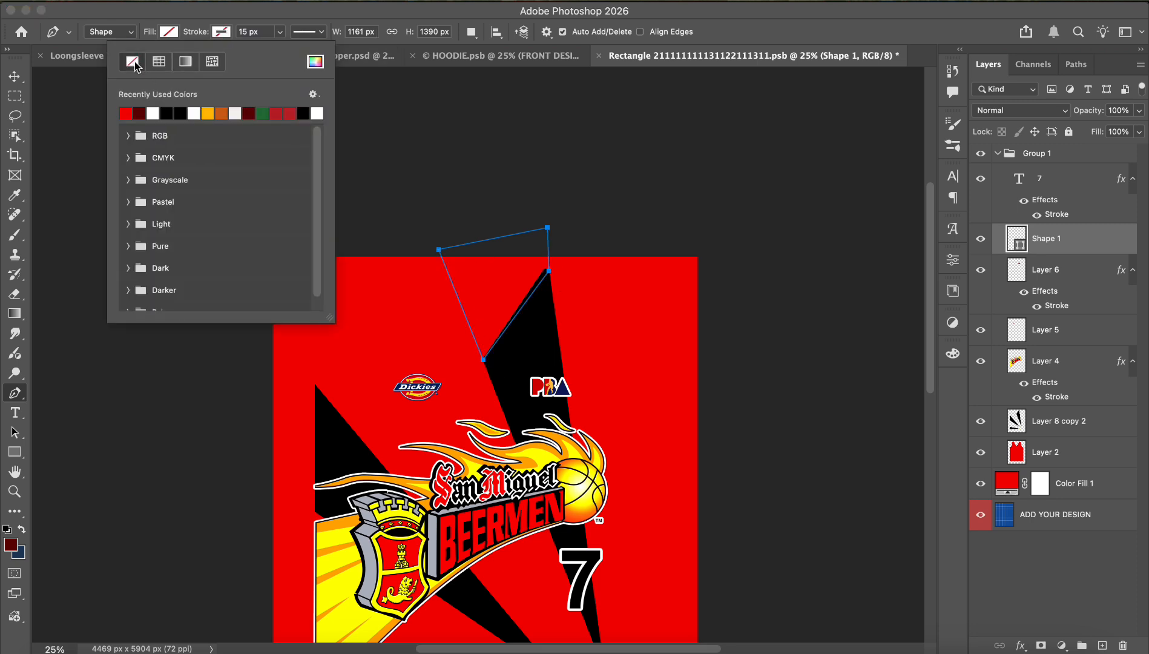
{"action": "left_click", "coordinate": [169, 32]}
{"action": "left_click", "coordinate": [128, 113]}
{"action": "key", "text": "v"}
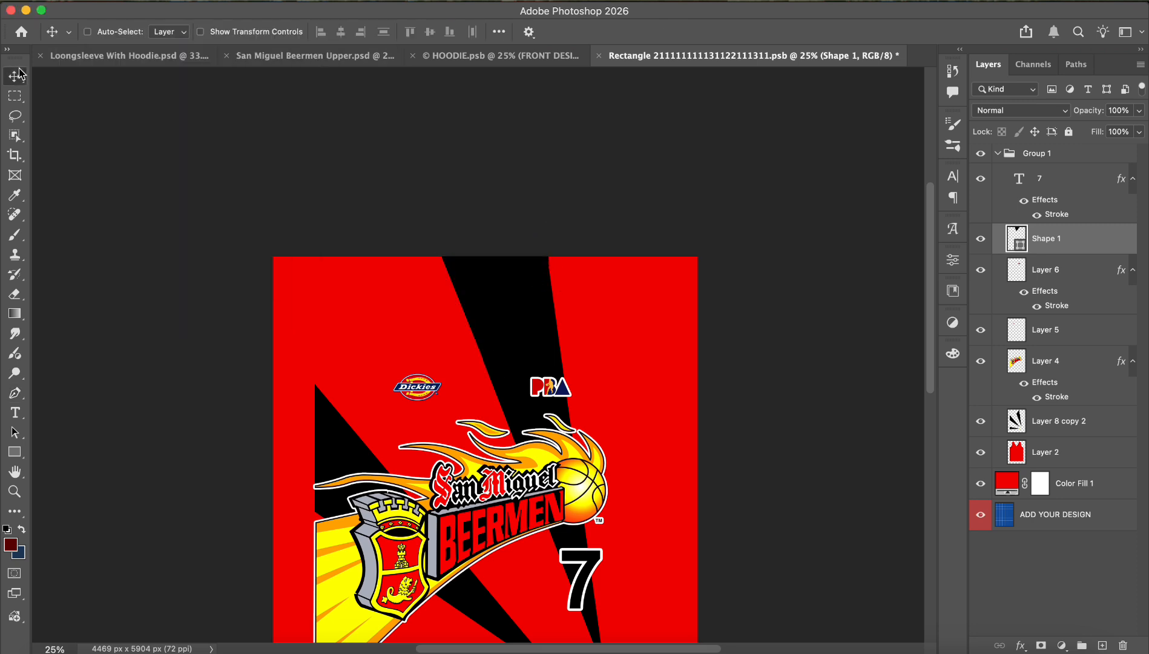
{"action": "key", "text": "ctrl+s"}
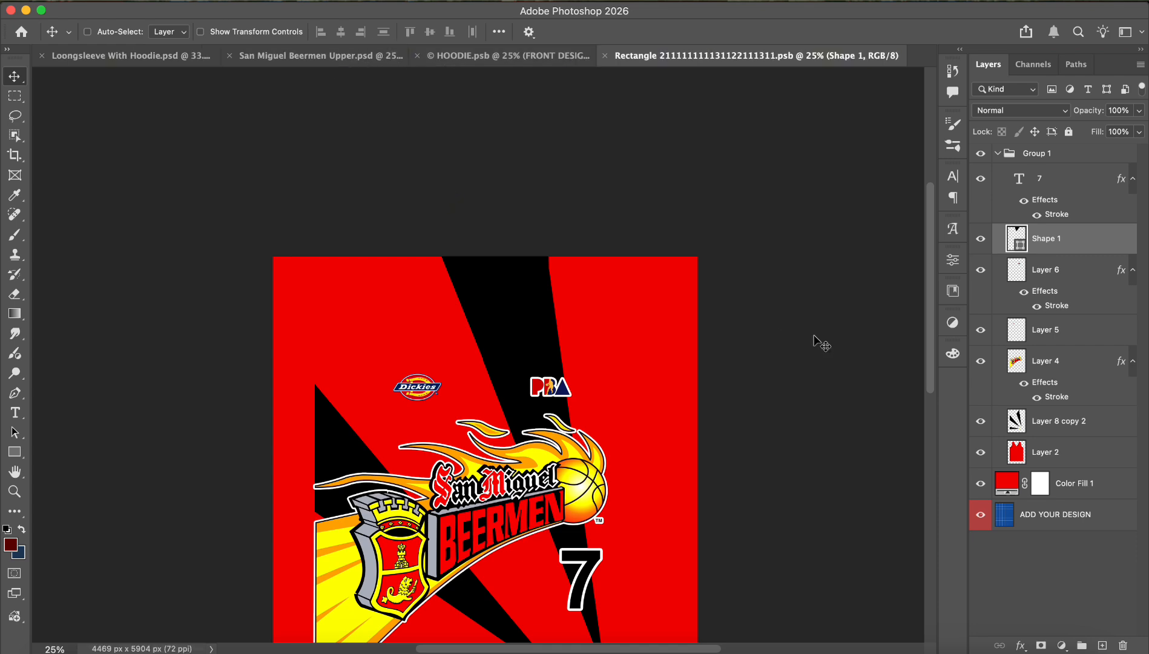
Scale the San Miguel Beermen logo on Layer 4 down to about 77% and centre it horizontally on the canvas.
{"action": "left_click", "coordinate": [1059, 361]}
{"action": "key", "text": "ctrl+t"}
{"action": "left_click_drag", "start_coordinate": [606, 415], "coordinate": [541, 480]}
{"action": "left_click_drag", "start_coordinate": [470, 570], "coordinate": [528, 515]}
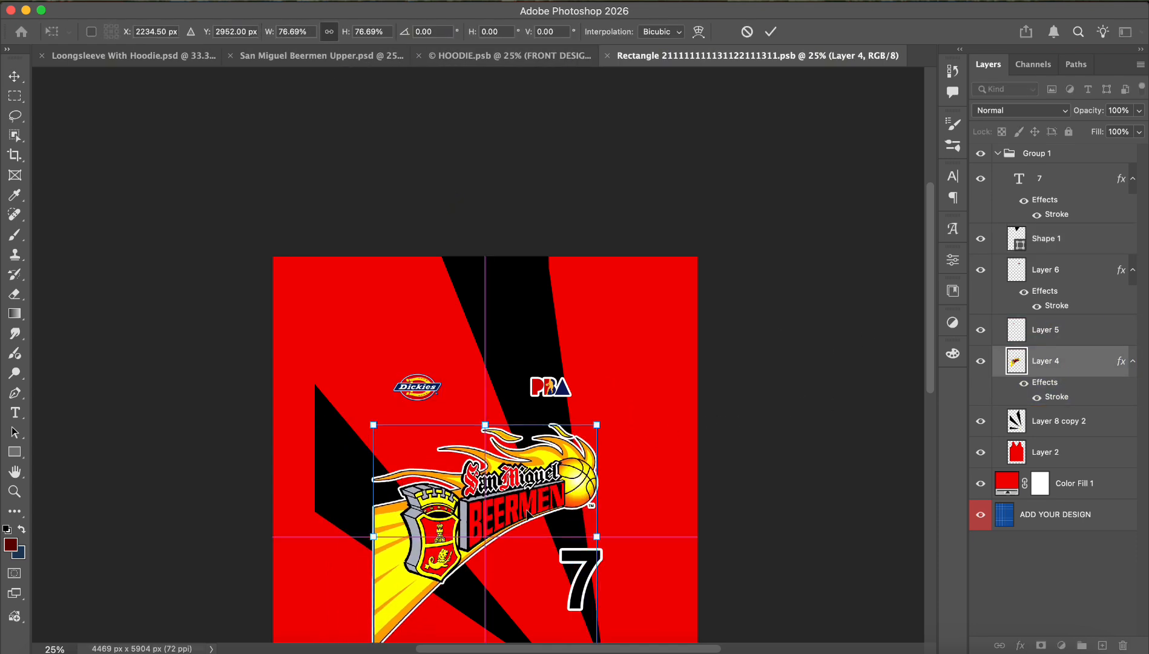
{"action": "scroll", "coordinate": [527, 515], "scroll_direction": "down", "scroll_amount": 3}
Move the number 7 text left so it sits below the PBA logo.
{"action": "left_click", "coordinate": [1095, 200]}
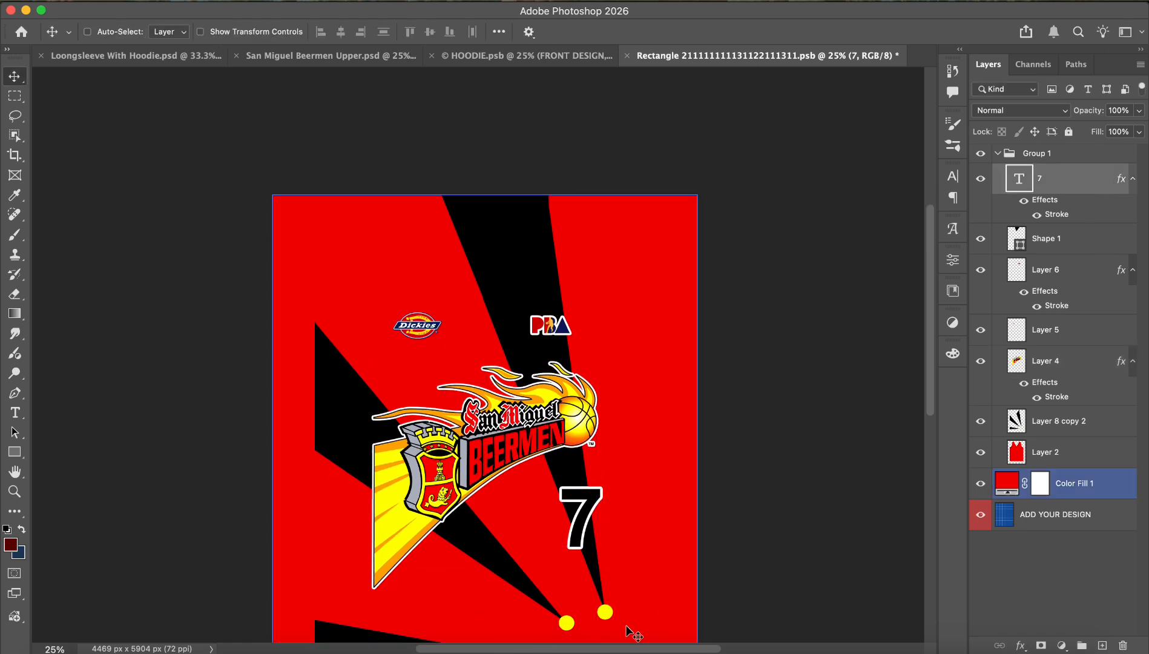
{"action": "left_click_drag", "start_coordinate": [582, 530], "coordinate": [552, 530]}
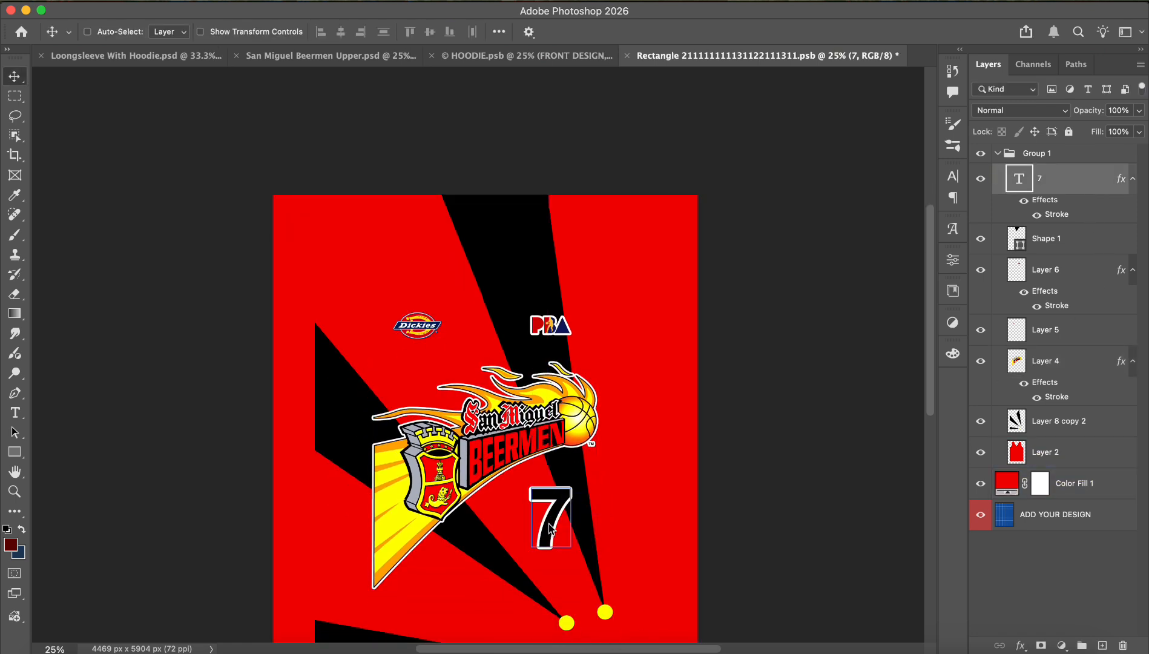
Save the front design and compare the updated hoodie mockup with the original San Miguel Beermen Upper jersey.
{"action": "key", "text": "super+s"}
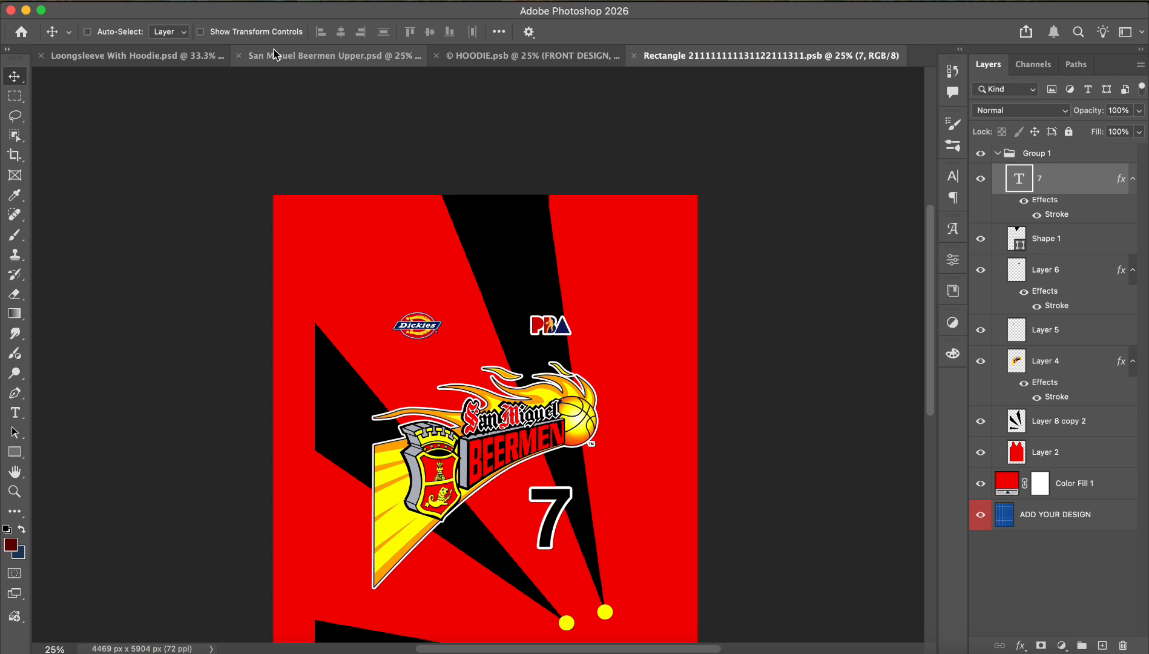
{"action": "left_click", "coordinate": [171, 61]}
{"action": "left_click", "coordinate": [575, 61]}
{"action": "left_click", "coordinate": [574, 187], "text": "super"}
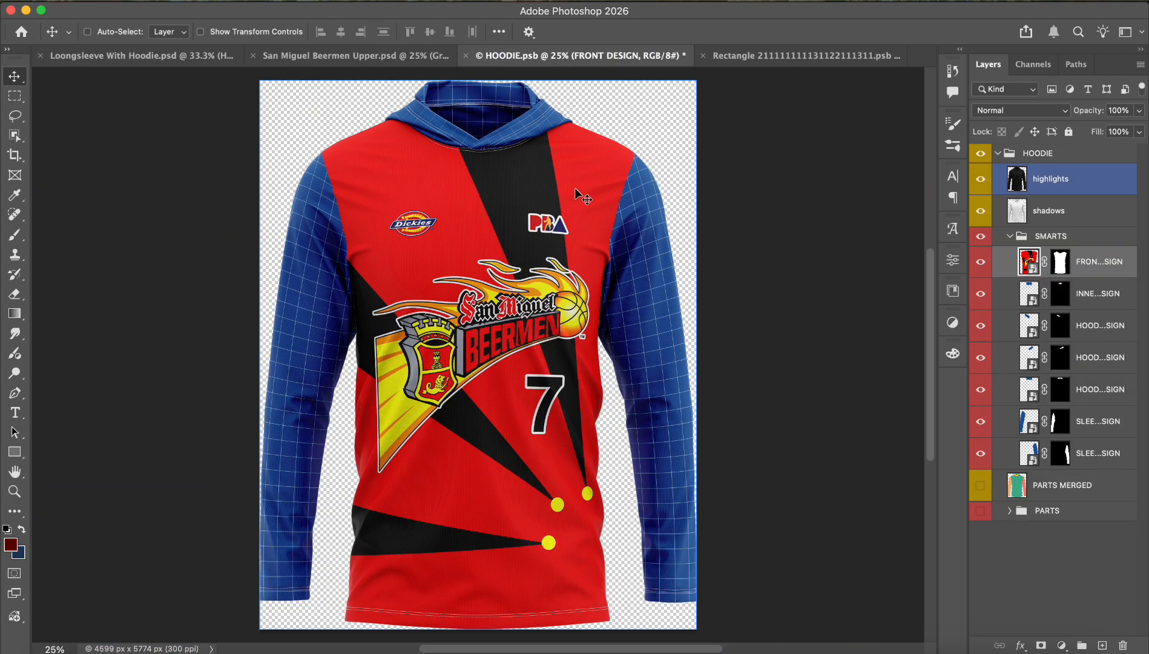
{"action": "left_click", "coordinate": [372, 53]}
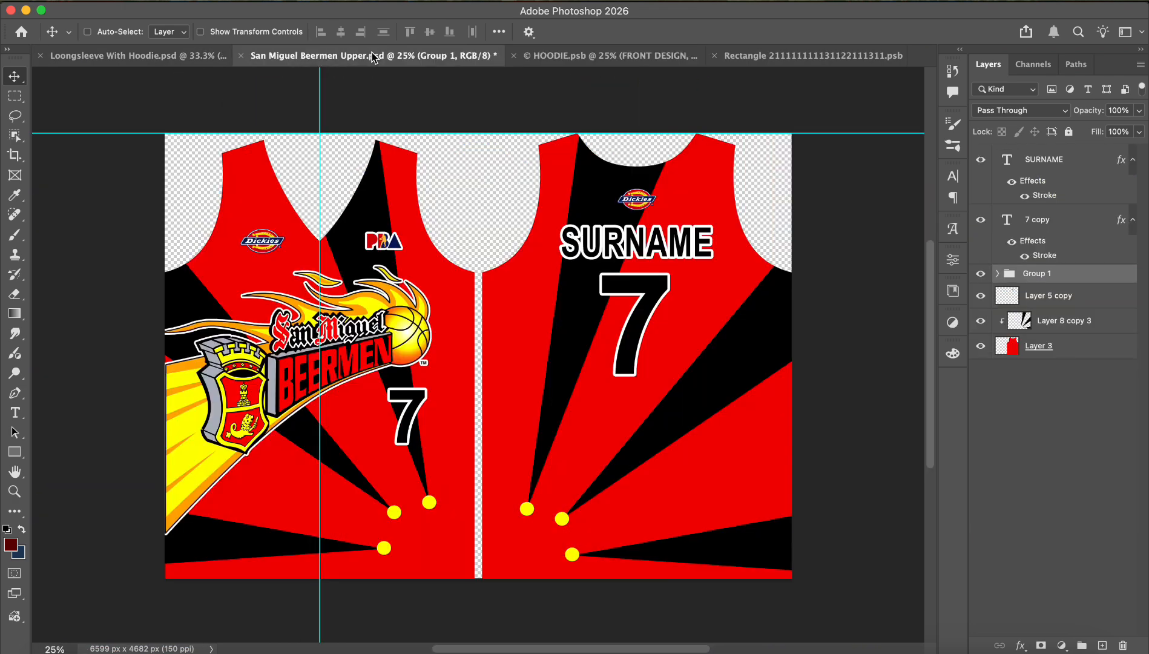
{"action": "left_click", "coordinate": [751, 61]}
{"action": "left_click", "coordinate": [657, 61]}
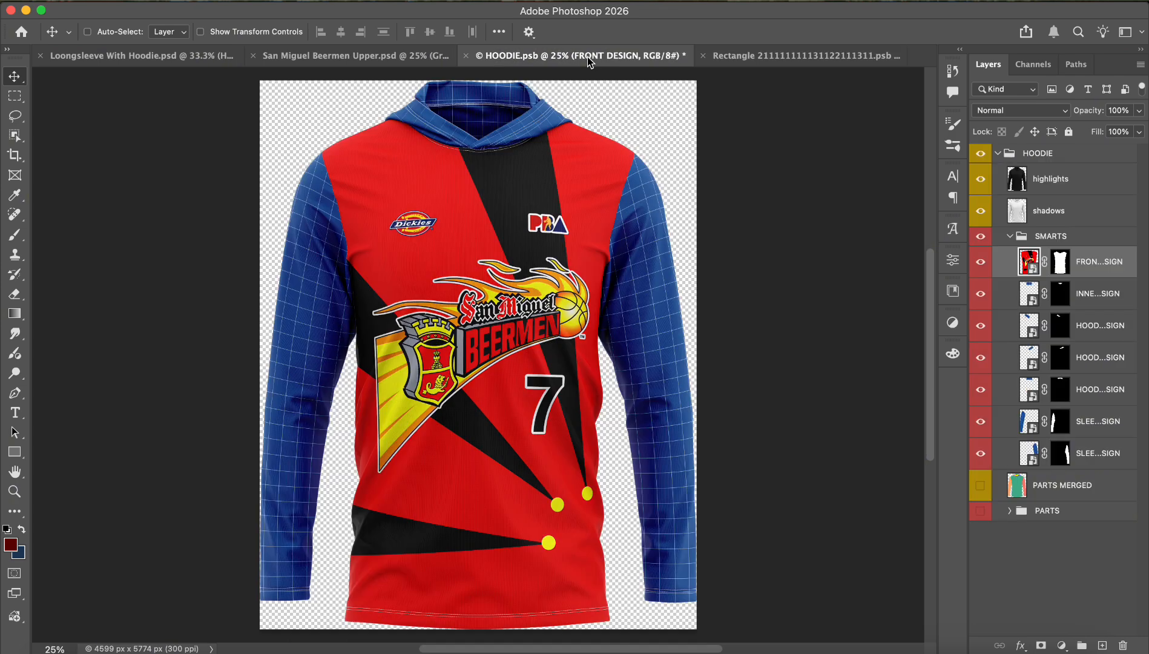
Scale the San Miguel Beermen logo on Layer 4 up to about 121%, shift it left, save, and check the hoodie mockup.
{"action": "left_click", "coordinate": [761, 54]}
{"action": "key", "text": "super+t"}
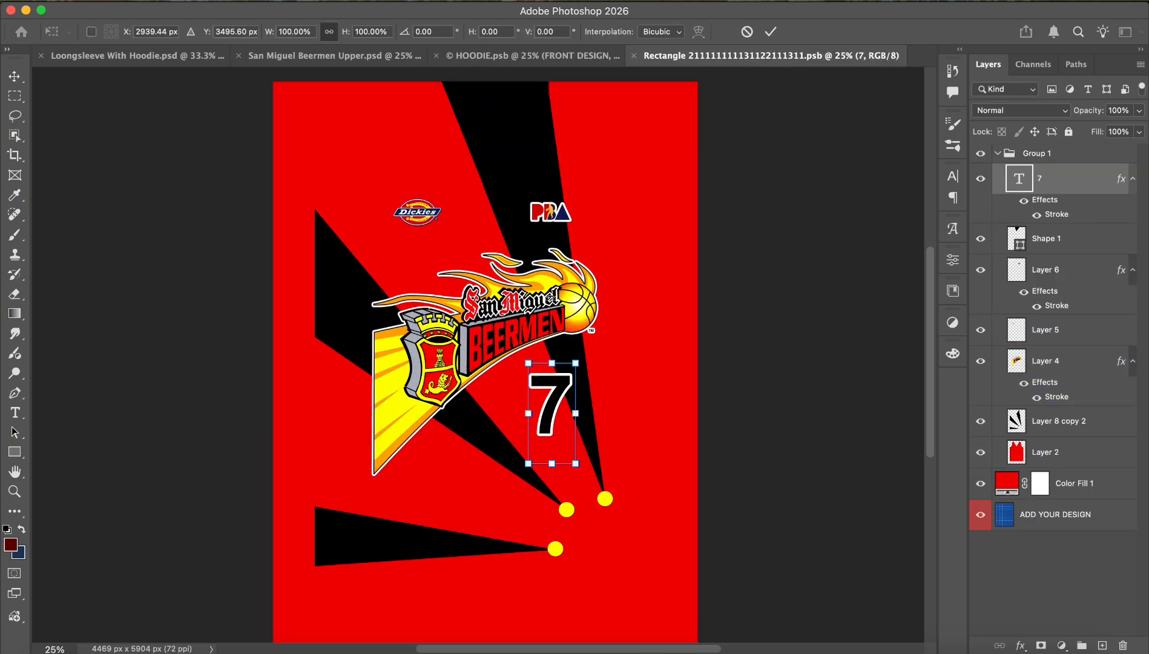
{"action": "key", "text": "Escape"}
{"action": "left_click", "coordinate": [513, 304], "text": "super"}
{"action": "key", "text": "super+t"}
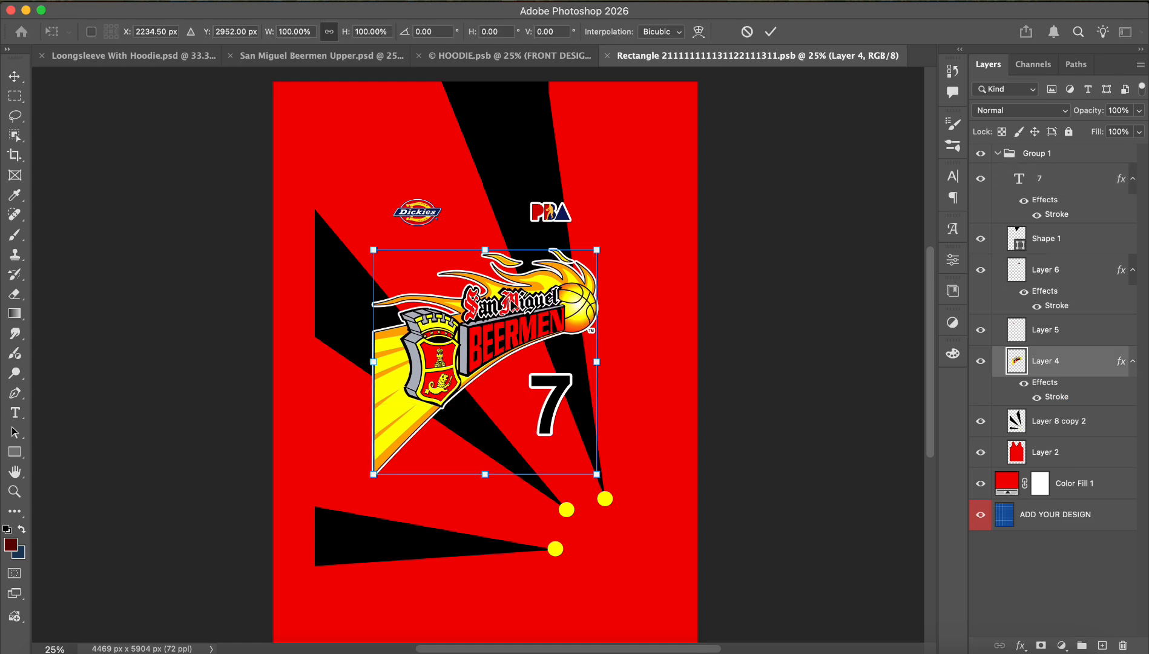
{"action": "mouse_move", "coordinate": [602, 248]}
{"action": "left_mouse_down"}
{"action": "mouse_move", "coordinate": [630, 221]}
{"action": "mouse_move", "coordinate": [642, 248]}
{"action": "mouse_move", "coordinate": [612, 250]}
{"action": "left_mouse_up"}
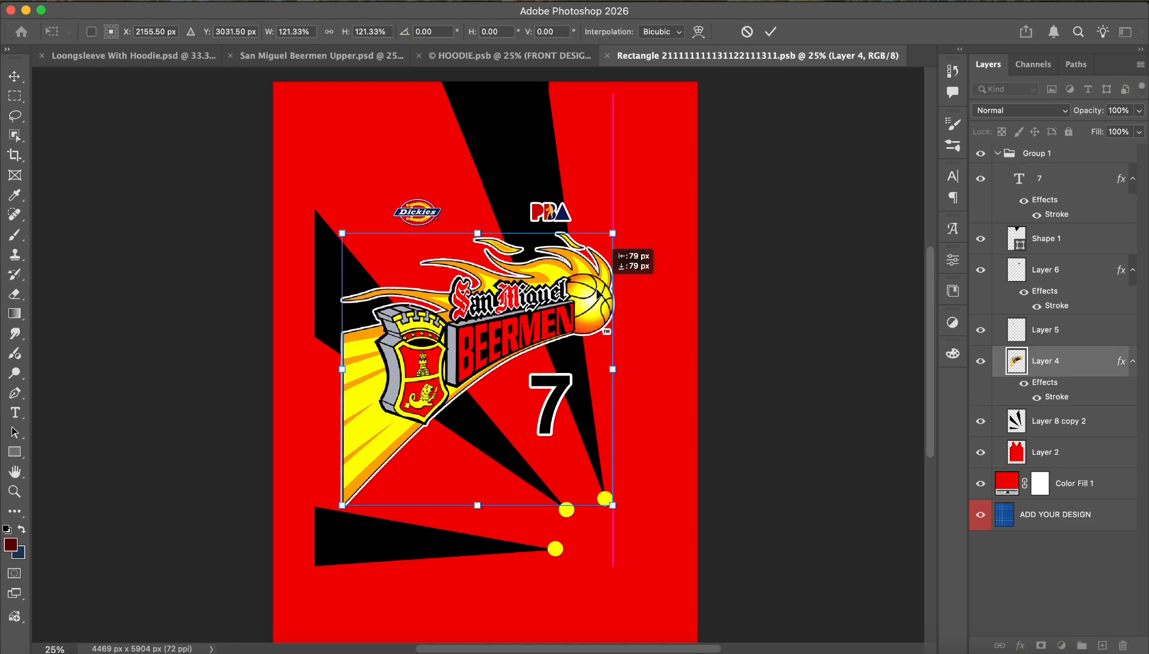
{"action": "left_click_drag", "start_coordinate": [596, 298], "coordinate": [589, 304]}
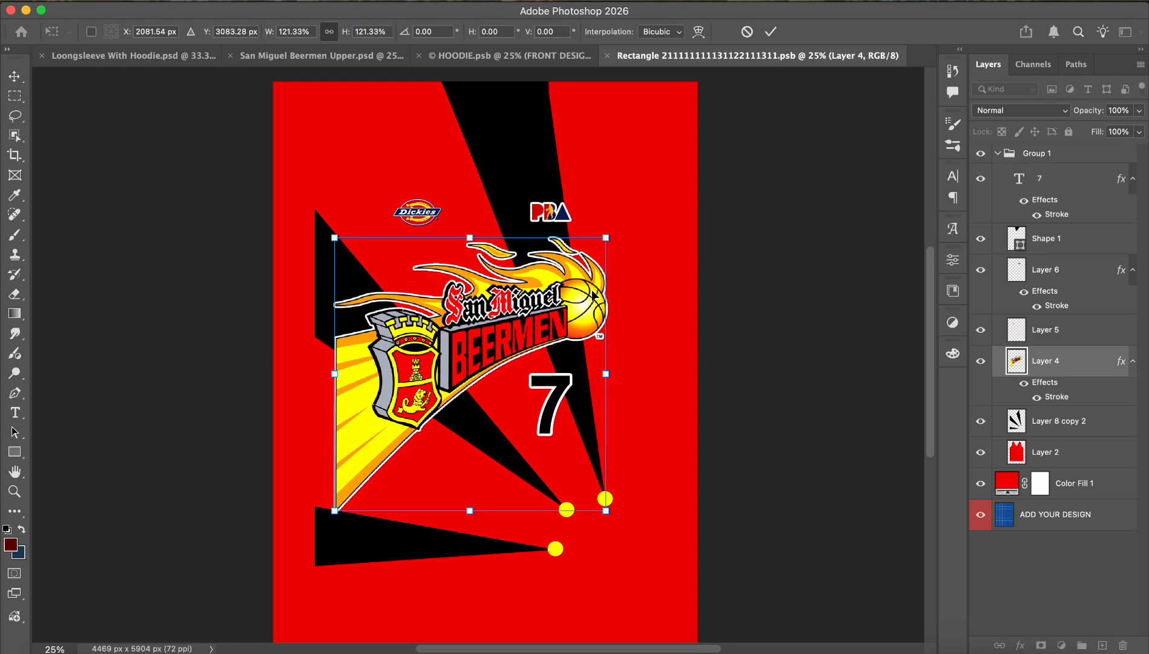
{"action": "key", "text": "Return"}
{"action": "key", "text": "super+s"}
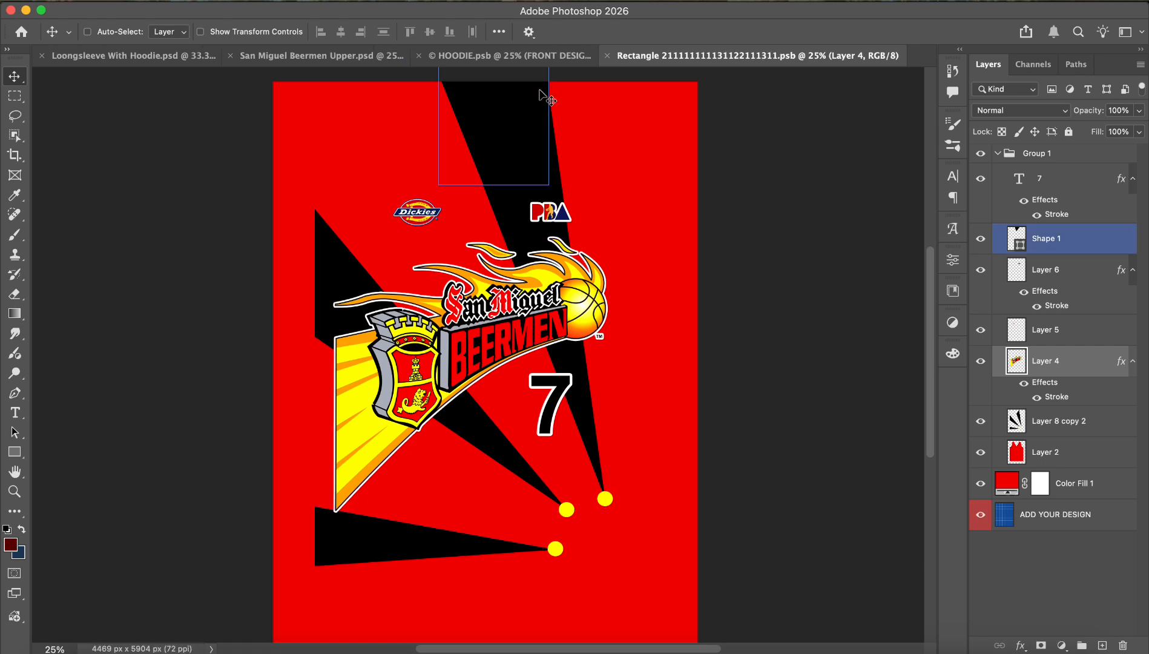
{"action": "left_click", "coordinate": [477, 59]}
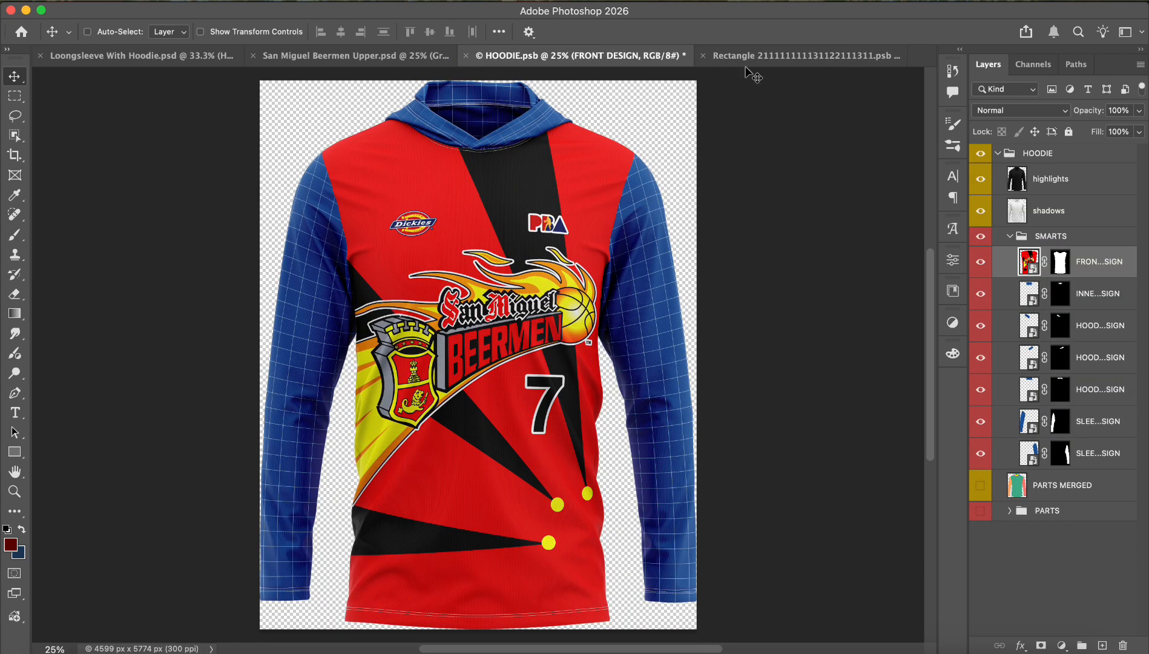
Scale the San Miguel Beermen logo down to about 92%, move it further left, and review it on the hoodie mockup.
{"action": "left_click", "coordinate": [759, 57]}
{"action": "key", "text": "super+t"}
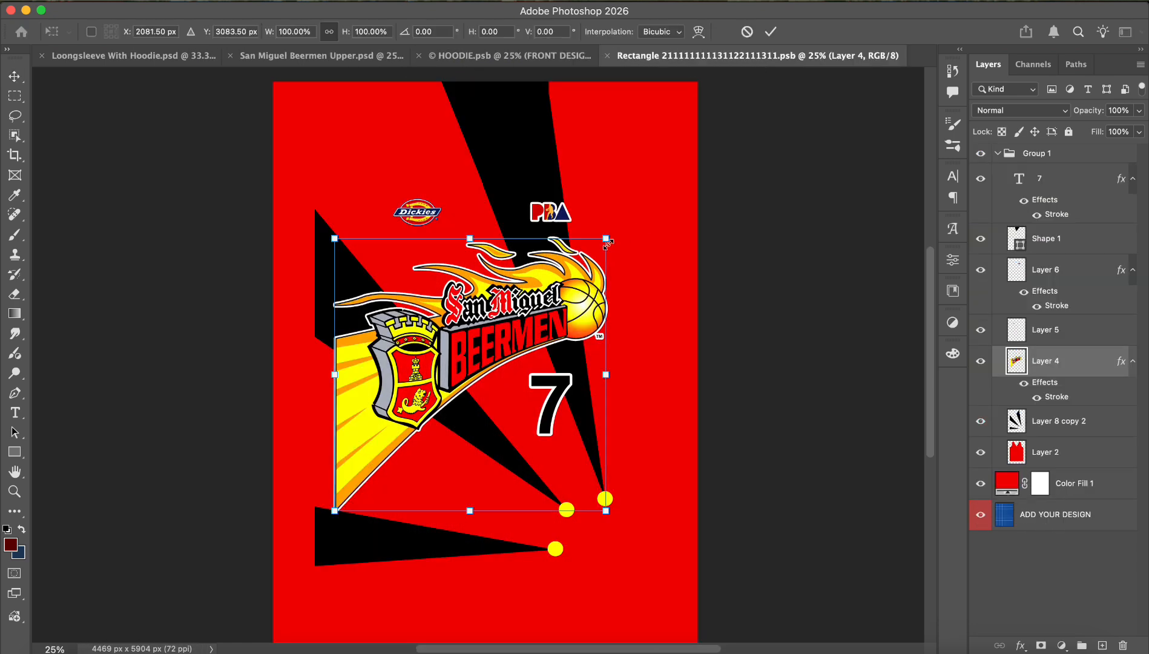
{"action": "left_click_drag", "start_coordinate": [606, 240], "coordinate": [595, 250]}
{"action": "left_click_drag", "start_coordinate": [574, 323], "coordinate": [556, 323]}
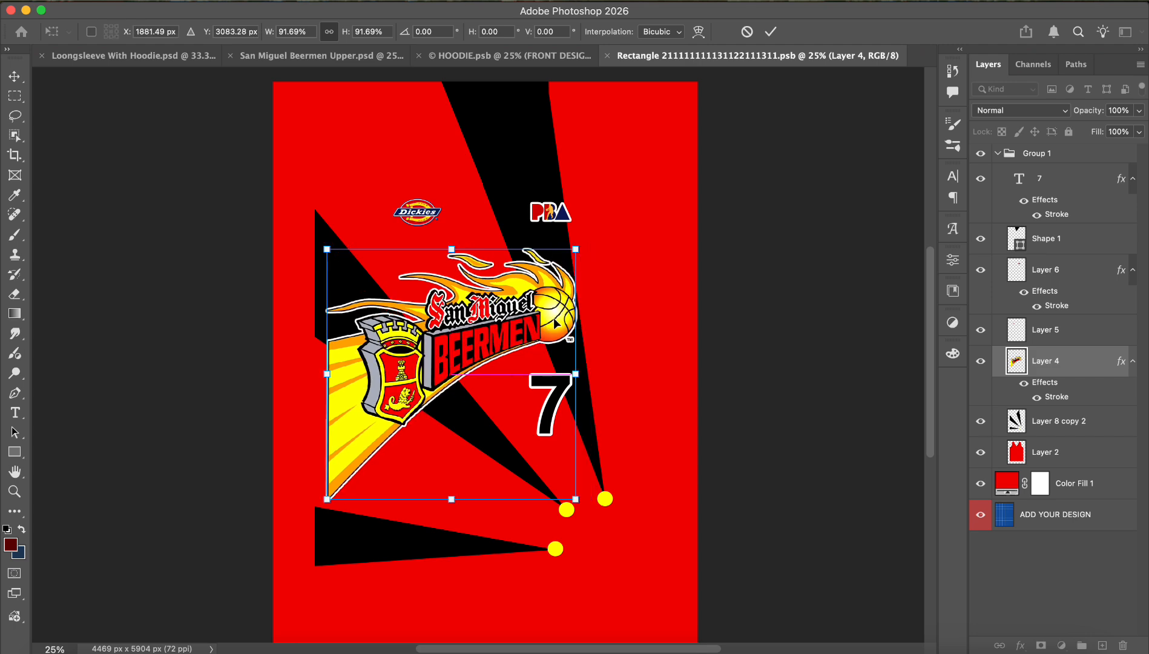
{"action": "key", "text": "Return"}
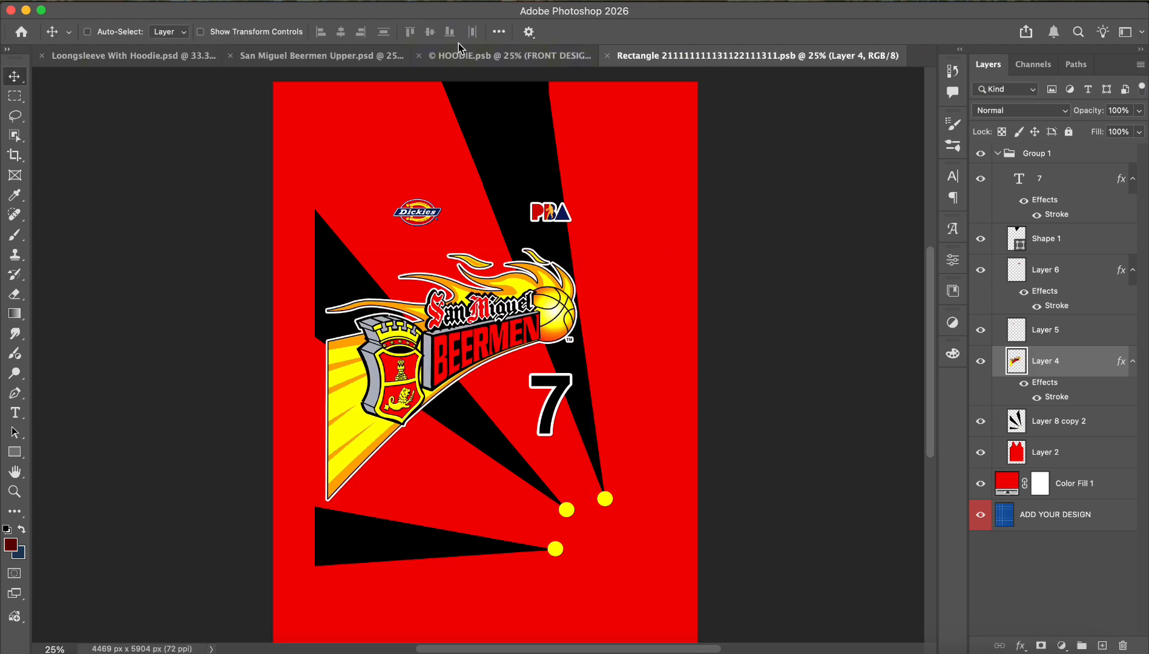
{"action": "left_click", "coordinate": [462, 56]}
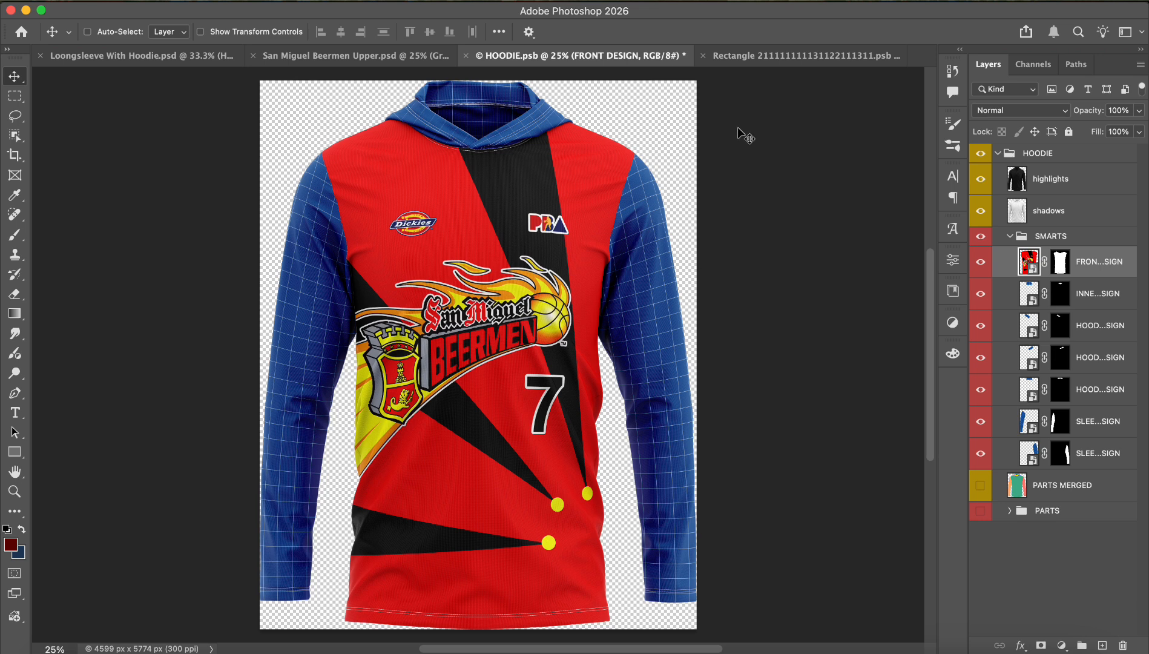
Enlarge the San Miguel Beermen logo slightly from its lower-left corner and compare the front design with the hoodie mockup.
{"action": "left_click", "coordinate": [753, 58]}
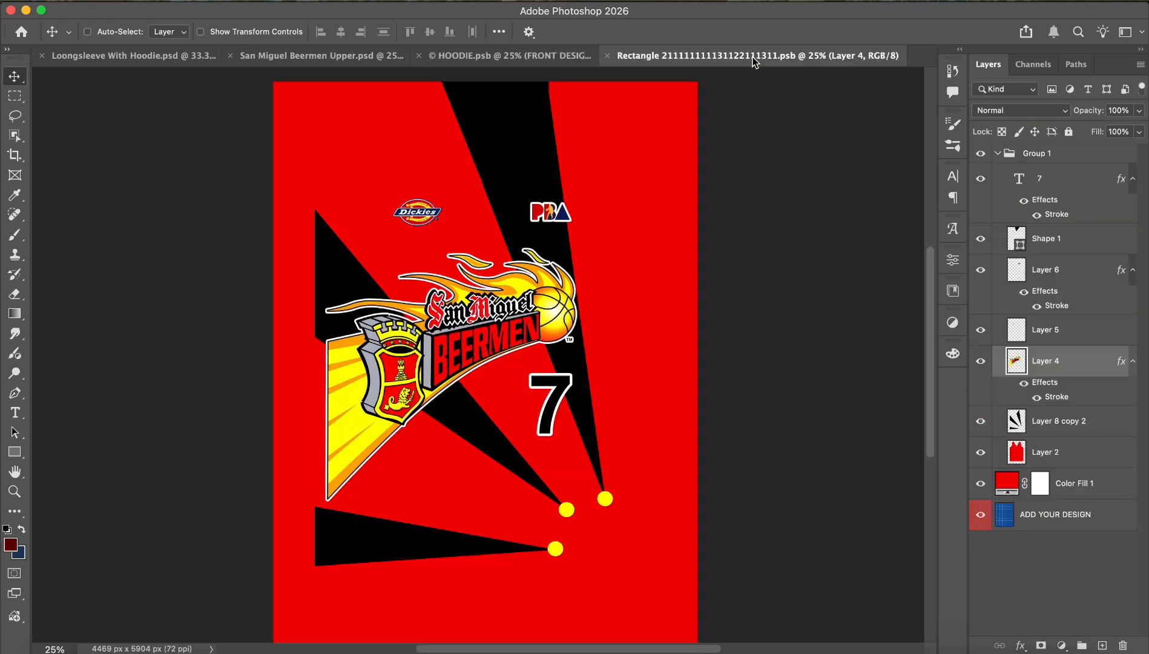
{"action": "key", "text": "ctrl+t"}
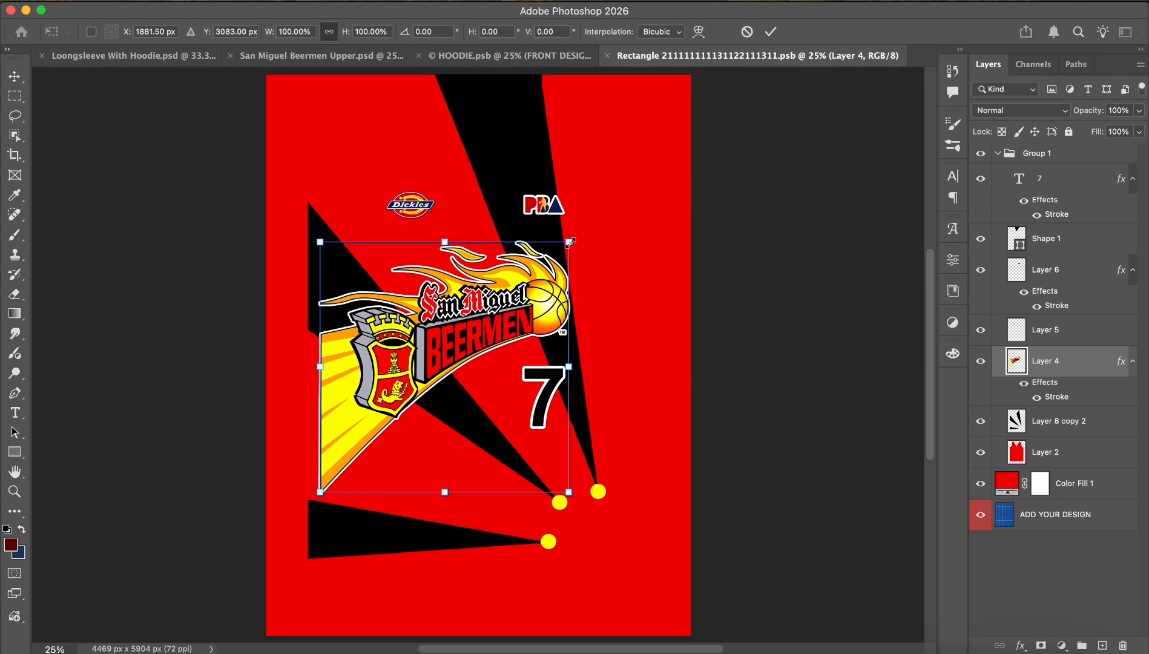
{"action": "left_click_drag", "start_coordinate": [570, 242], "coordinate": [594, 232]}
{"action": "key", "text": "Return"}
{"action": "key", "text": "ctrl+s"}
{"action": "left_click", "coordinate": [505, 56]}
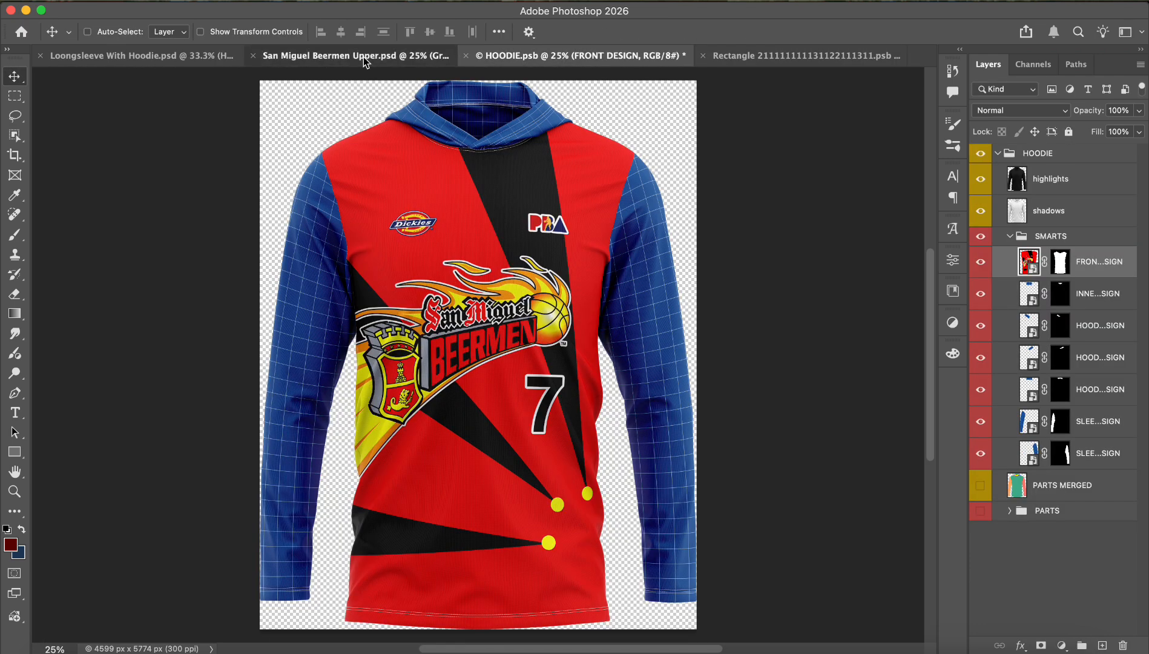
{"action": "left_click", "coordinate": [364, 56]}
{"action": "left_click", "coordinate": [811, 60]}
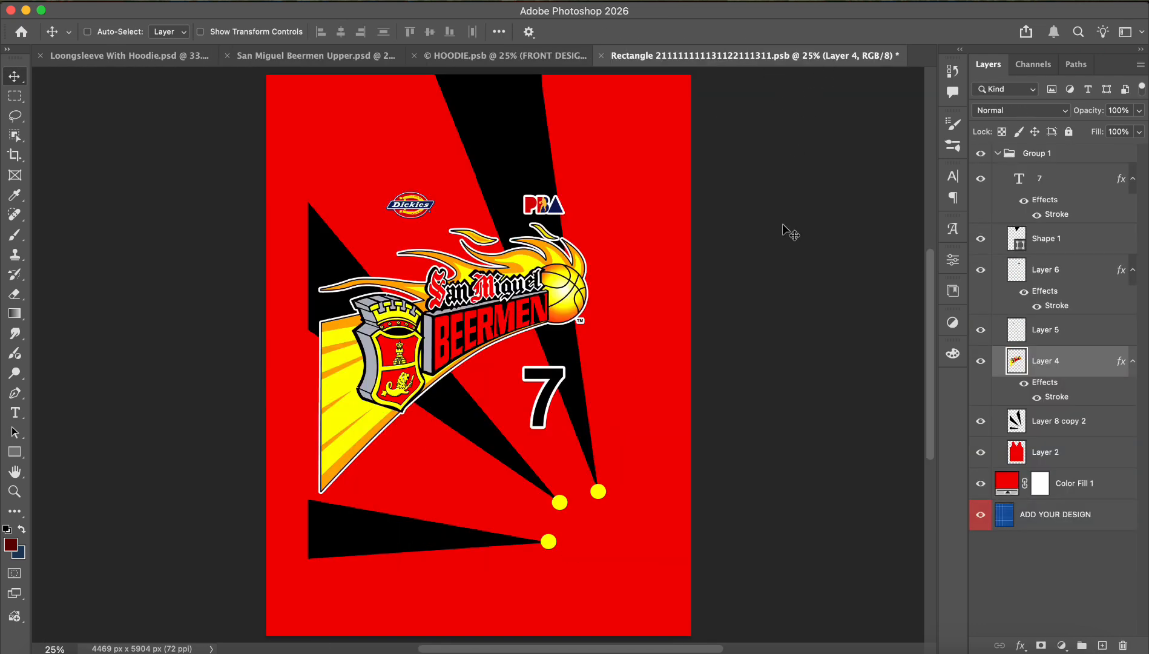
Scale the logo up to about 103%, nudge it about 70 px down and 20 px right, save, and check the mockup.
{"action": "key", "text": "ctrl+t"}
{"action": "left_click_drag", "start_coordinate": [601, 236], "coordinate": [607, 230]}
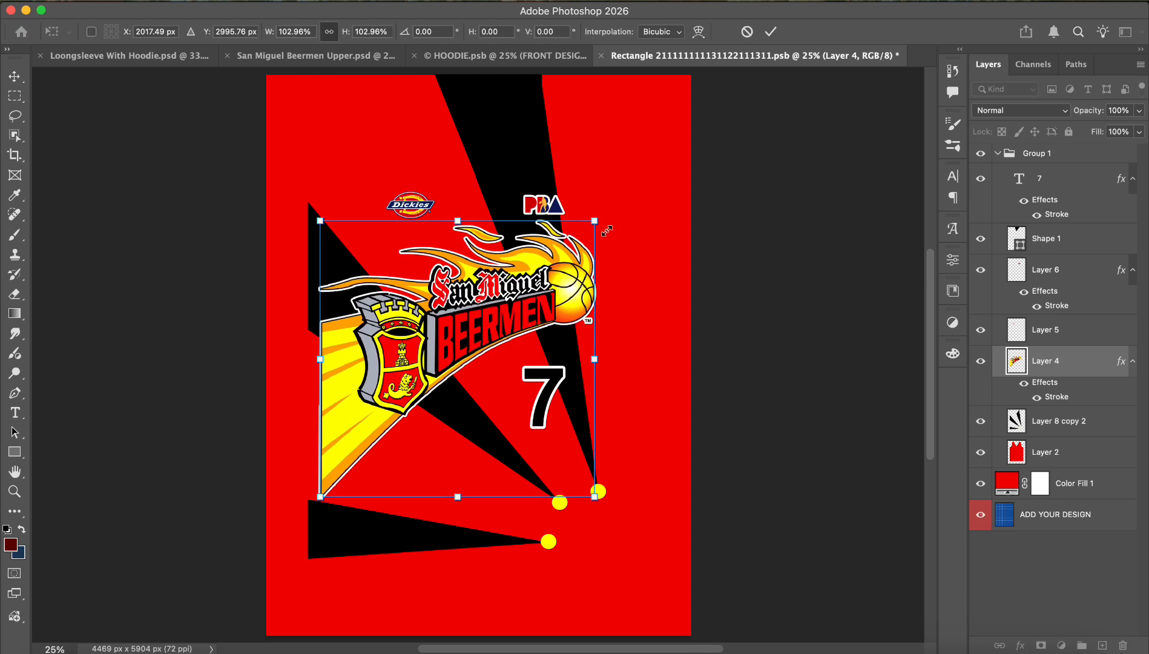
{"action": "key", "text": "Return"}
{"action": "key", "text": "shift+Down"}
{"action": "key", "text": "shift+Down"}
{"action": "key", "text": "shift+Down"}
{"action": "key", "text": "shift+Down"}
{"action": "key", "text": "shift+Right"}
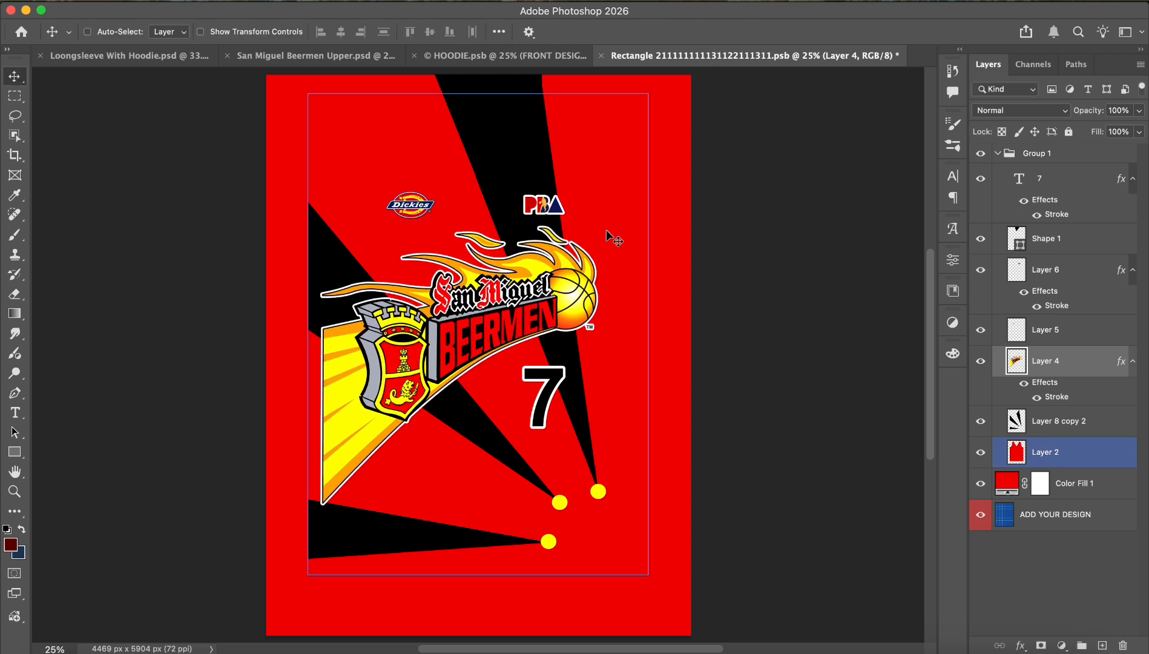
{"action": "key", "text": "super+s"}
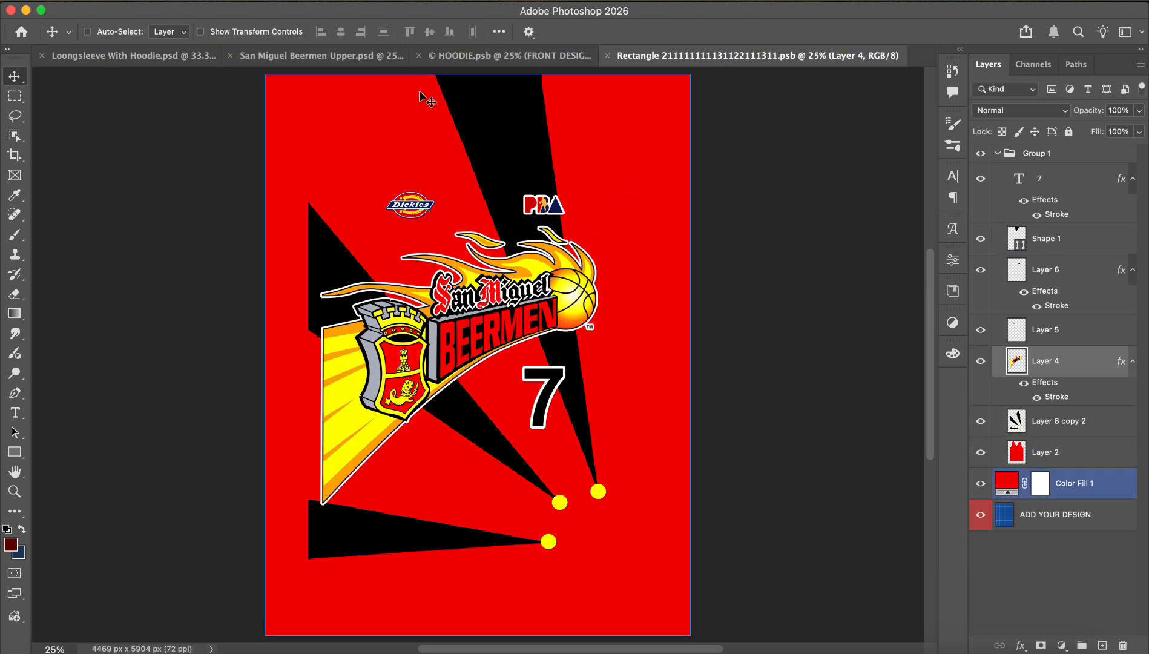
{"action": "left_click", "coordinate": [453, 56]}
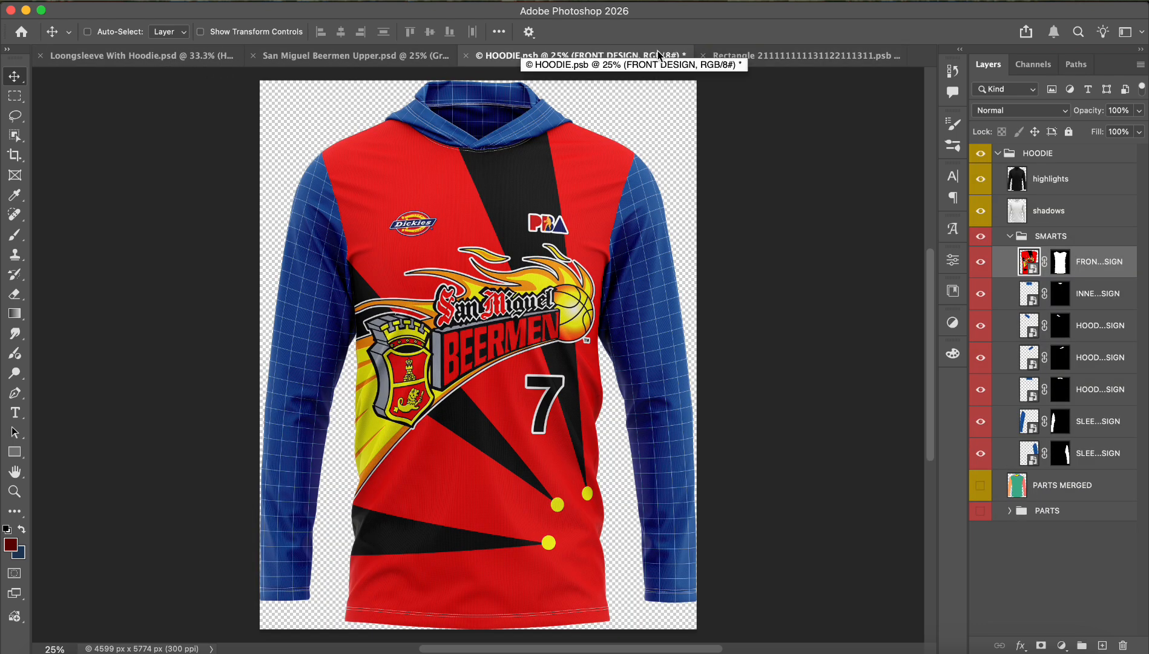
Scale the logo down to about 97%, shift it about 20 px left, save the front design, and inspect the mockup.
{"action": "left_click", "coordinate": [768, 60]}
{"action": "key", "text": "super+t"}
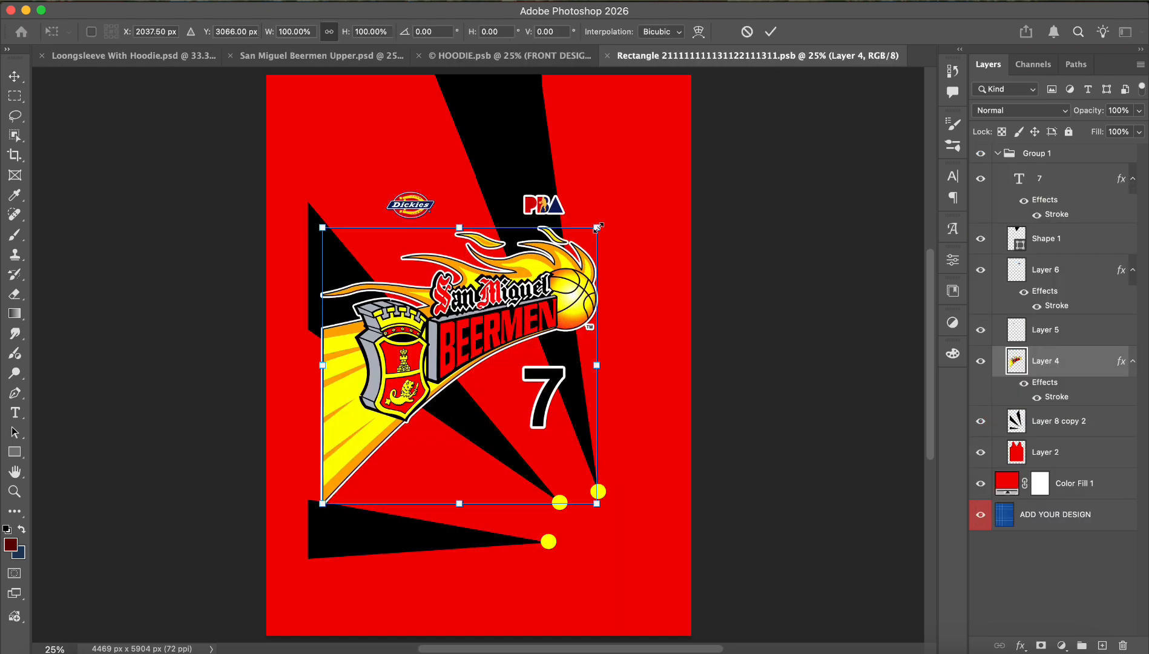
{"action": "left_click_drag", "start_coordinate": [598, 227], "coordinate": [586, 228]}
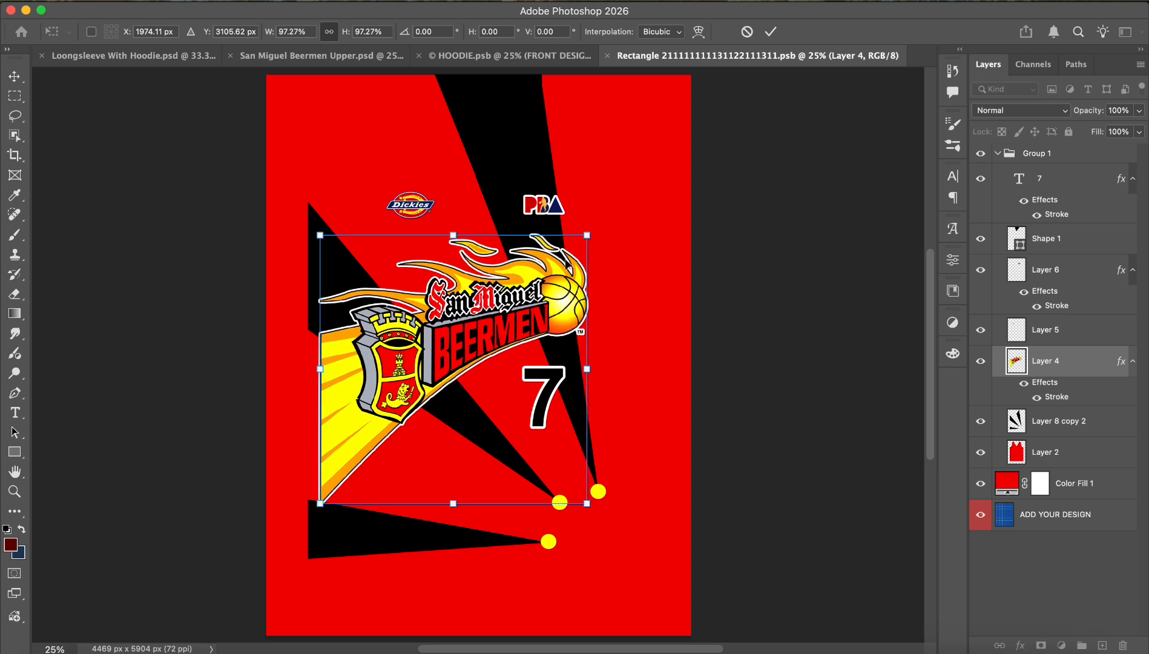
{"action": "left_click_drag", "start_coordinate": [570, 298], "coordinate": [567, 297]}
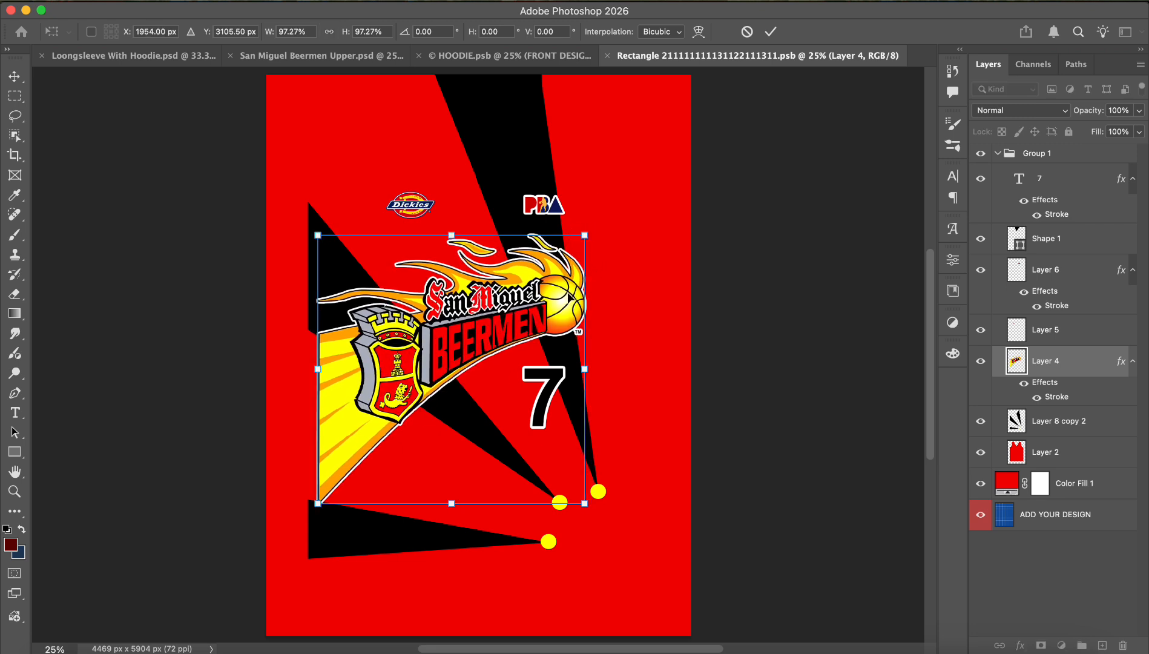
{"action": "key", "text": "Return"}
{"action": "key", "text": "super+s"}
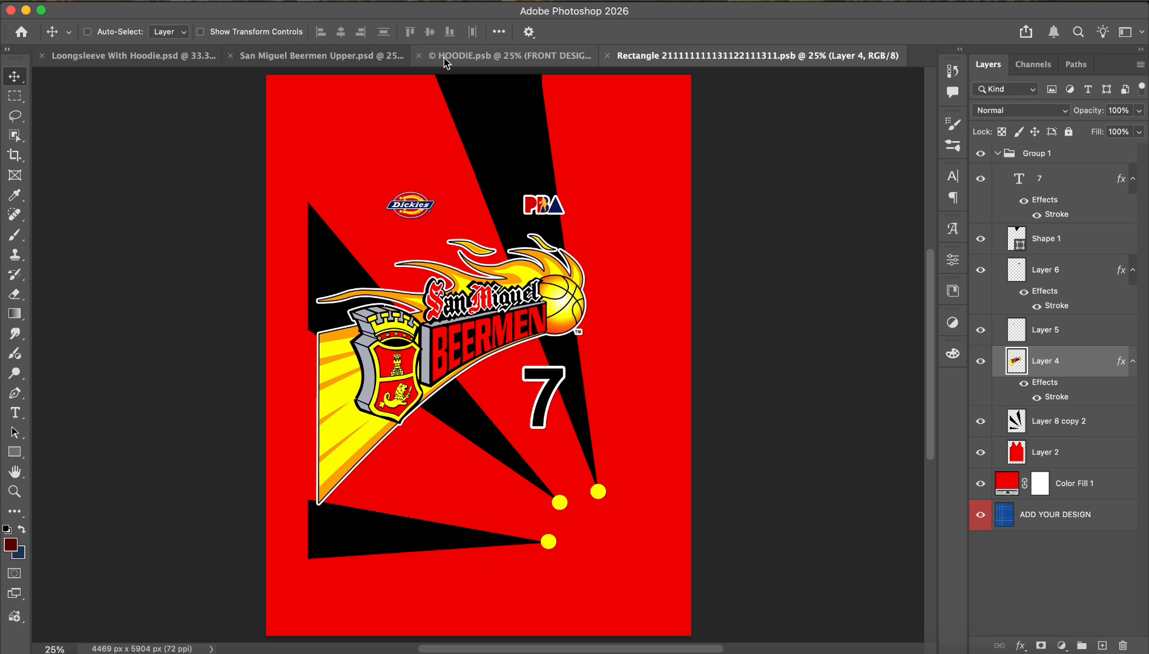
{"action": "left_click", "coordinate": [444, 56]}
{"action": "scroll", "coordinate": [640, 221], "scroll_direction": "up", "scroll_amount": 1}
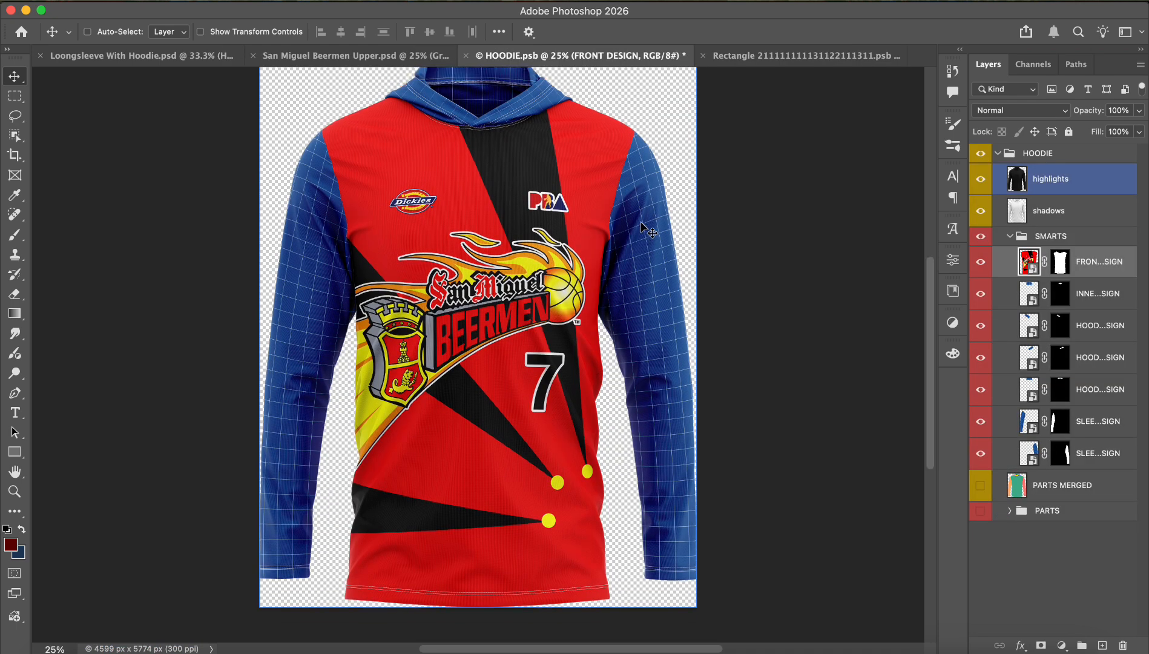
Add a black (000000) solid colour fill to the INNER DESIGN smart object, then save and close it.
{"action": "left_click", "coordinate": [983, 293]}
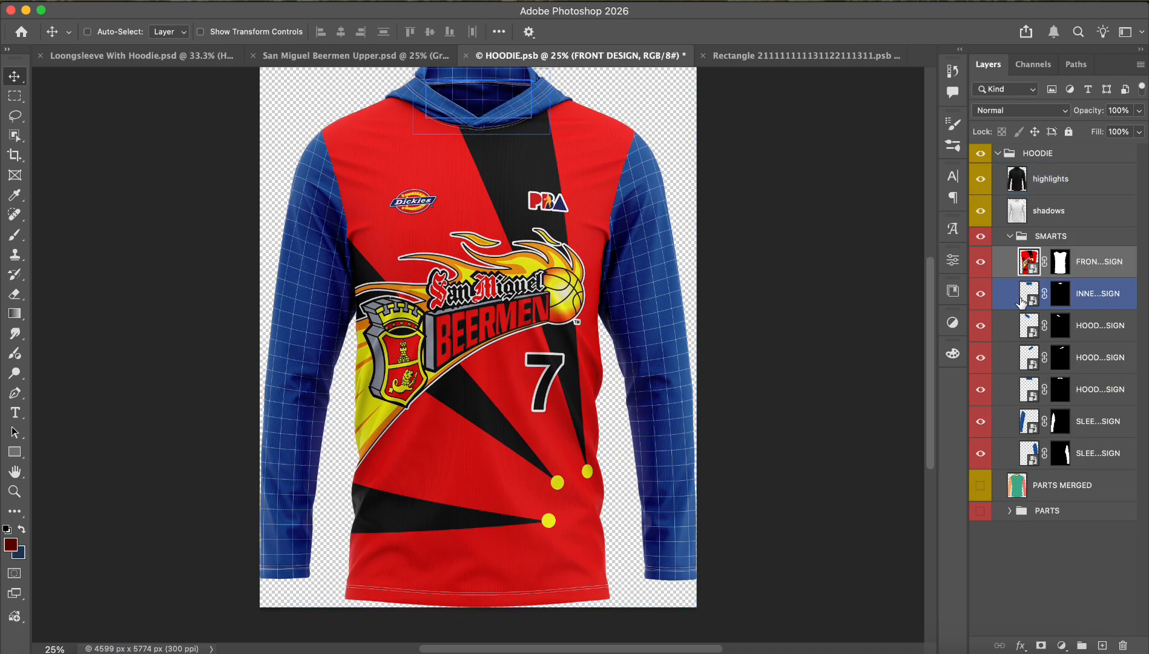
{"action": "double_click", "coordinate": [1029, 294]}
{"action": "left_click", "coordinate": [1061, 645]}
{"action": "mouse_move", "coordinate": [1059, 646]}
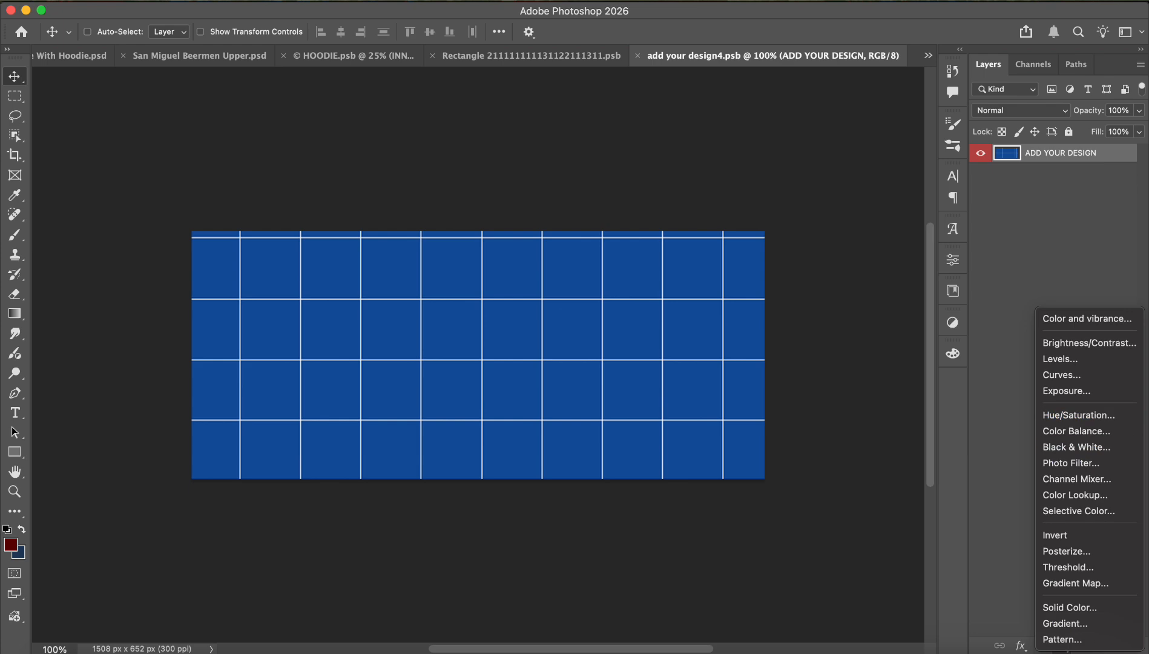
{"action": "left_click", "coordinate": [1080, 610]}
{"action": "left_click_drag", "start_coordinate": [654, 521], "coordinate": [528, 633]}
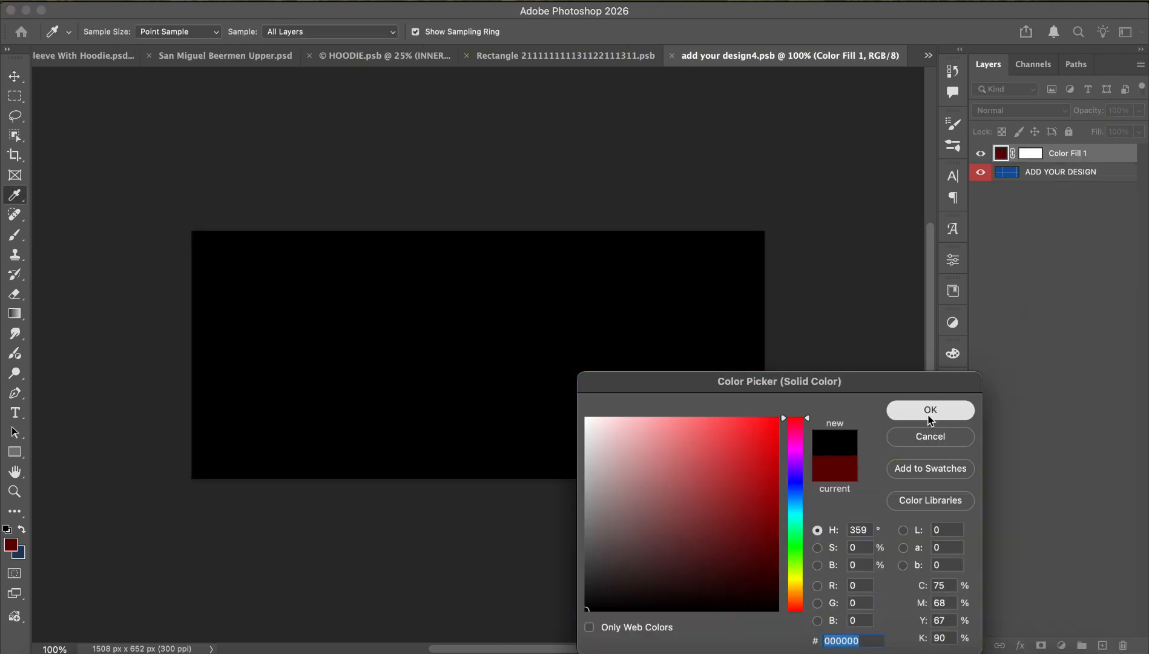
{"action": "left_click", "coordinate": [896, 409]}
{"action": "key", "text": "cmd+s"}
{"action": "key", "text": "cmd+w"}
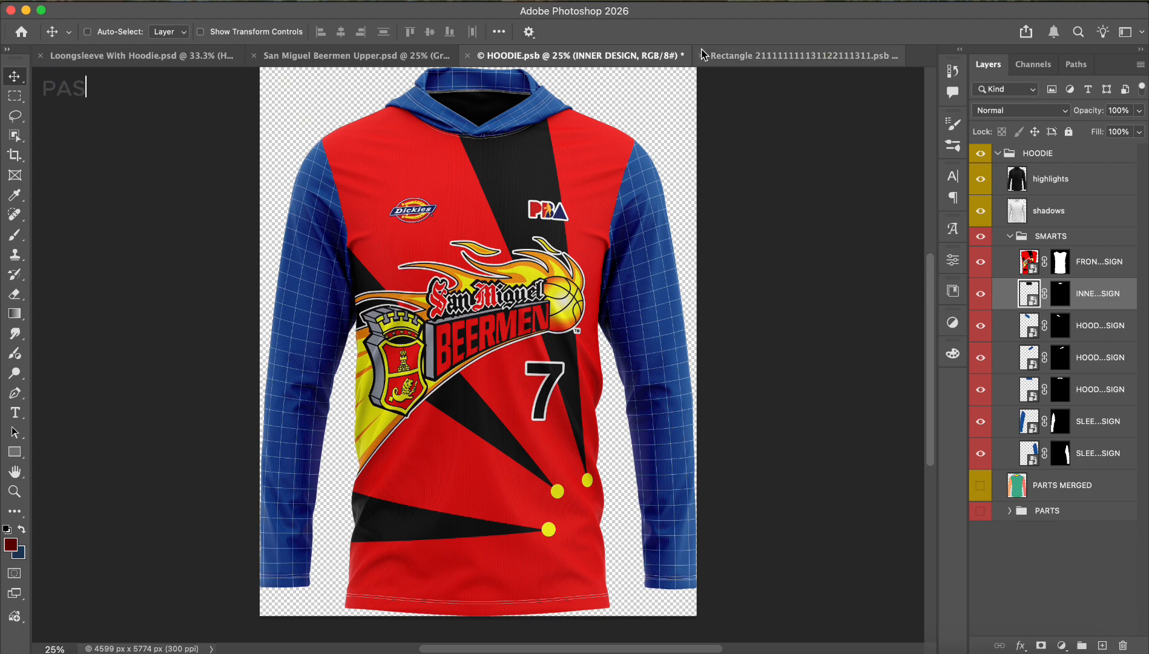
Sample the red from the front design and save it as an ee0000 solid colour fill in the upper sleeve design smart object.
{"action": "key", "text": "ctrl+Tab"}
{"action": "key", "text": "i"}
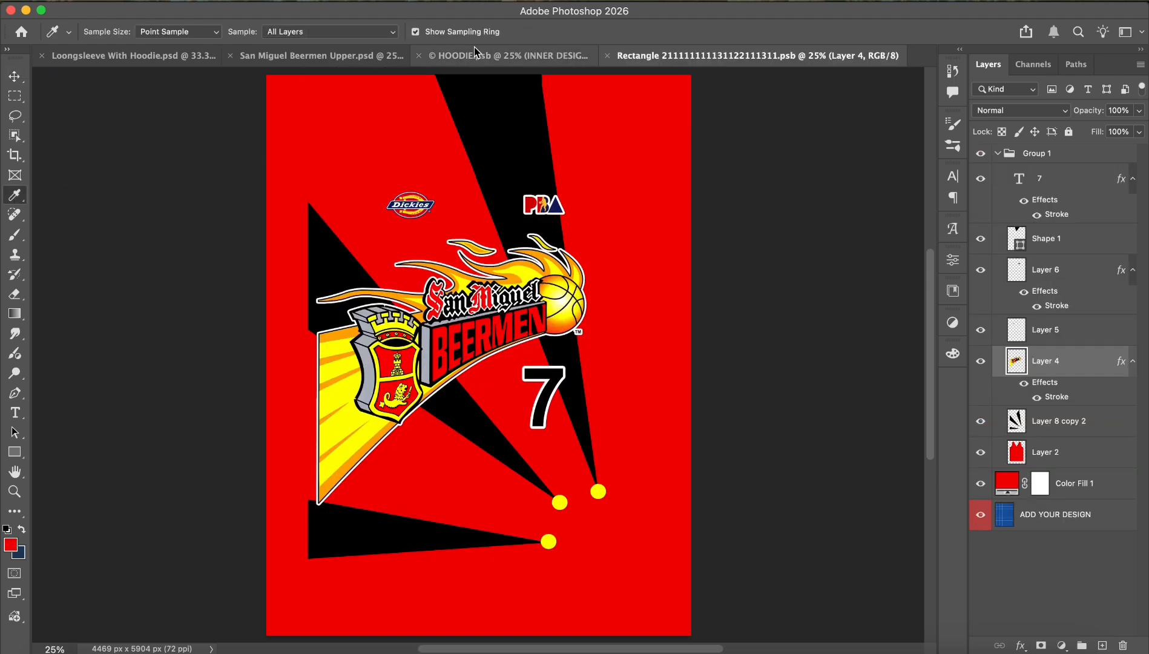
{"action": "left_click", "coordinate": [478, 55]}
{"action": "double_click", "coordinate": [1030, 421]}
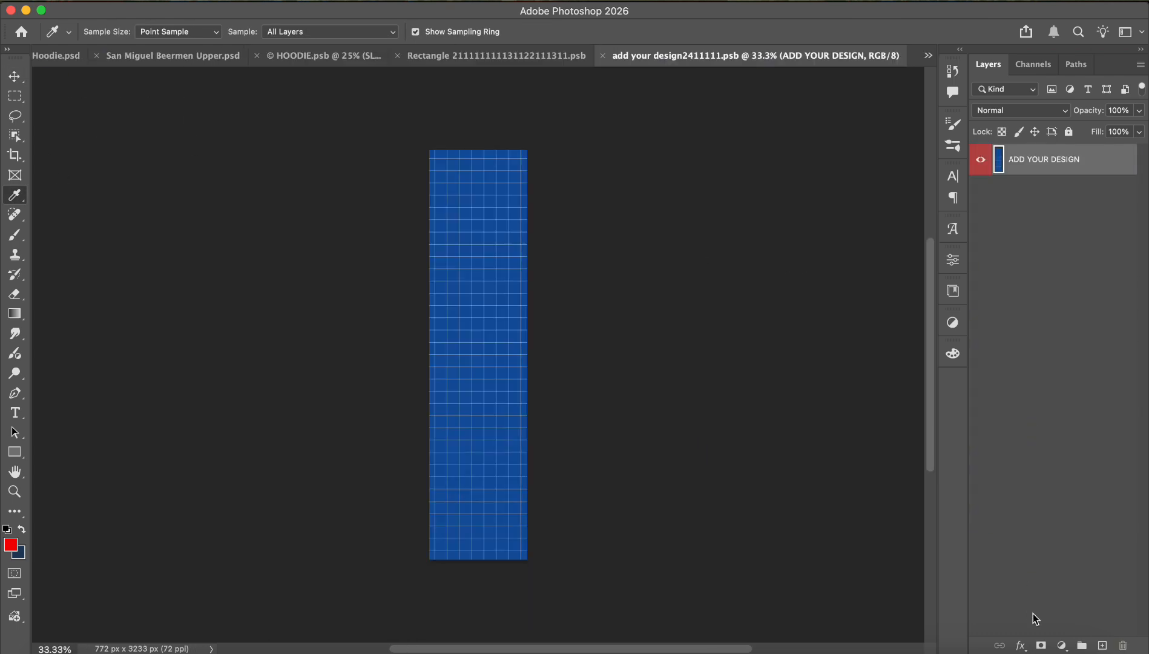
{"action": "left_click", "coordinate": [1061, 645]}
{"action": "left_click", "coordinate": [1084, 607]}
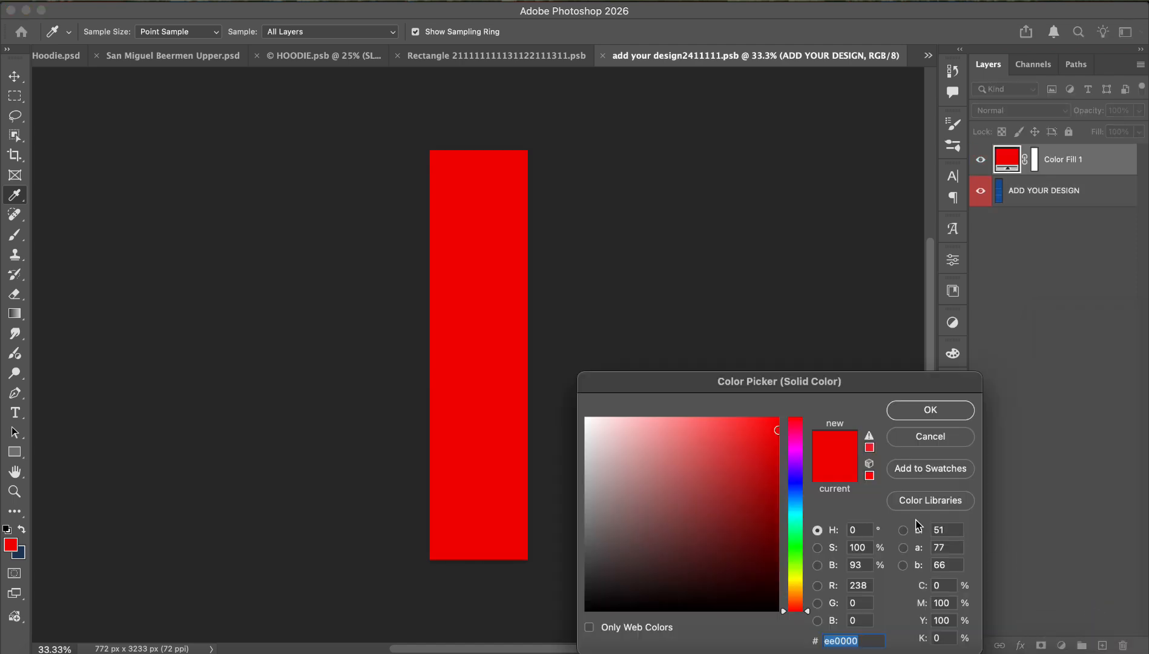
{"action": "left_click", "coordinate": [949, 412]}
{"action": "key", "text": "super+s"}
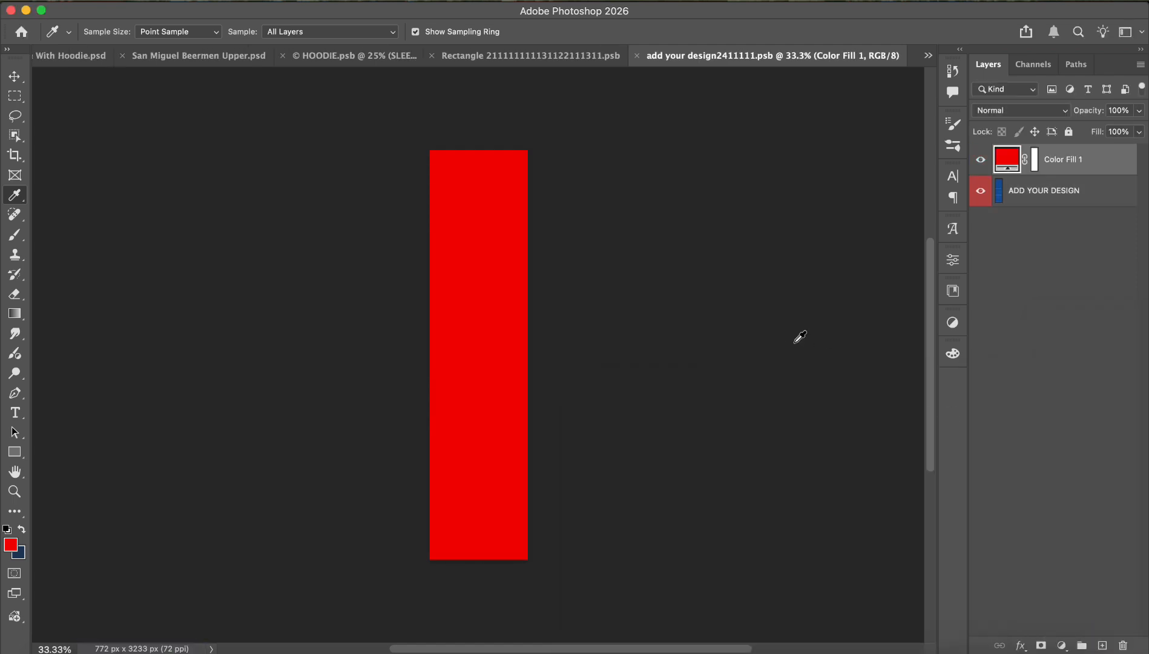
Close the upper sleeve design, then add an ee0000 red solid colour fill to the lower SLEEVE DESIGN smart object, saving and closing it.
{"action": "key", "text": "super+w"}
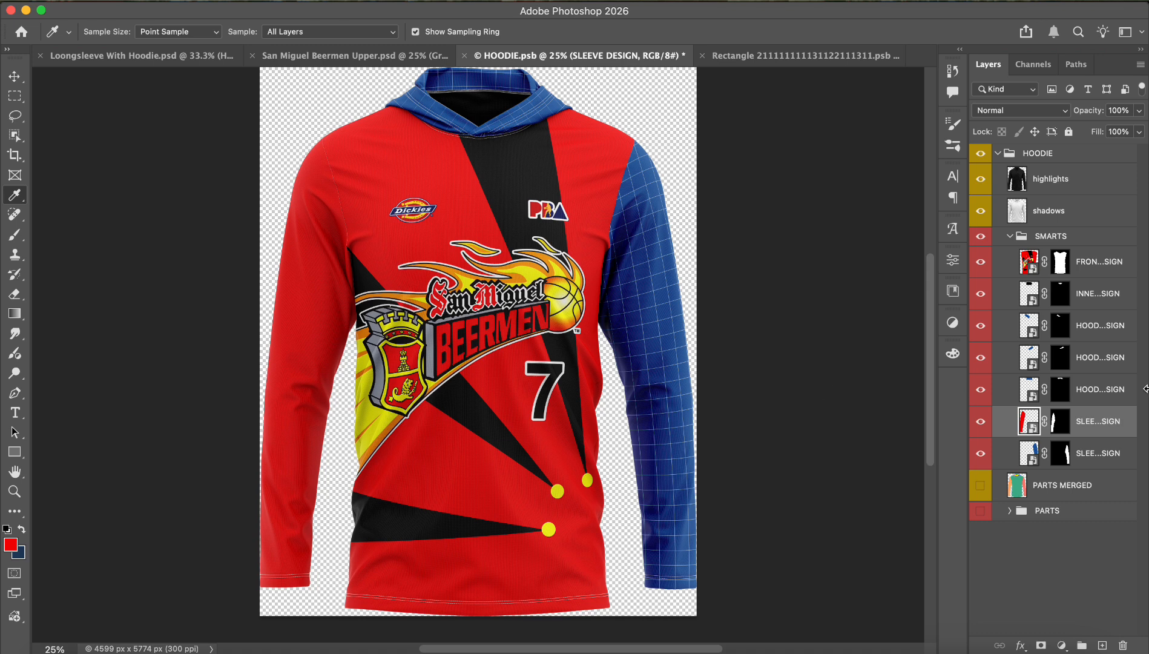
{"action": "double_click", "coordinate": [1031, 455]}
{"action": "left_click", "coordinate": [1059, 645]}
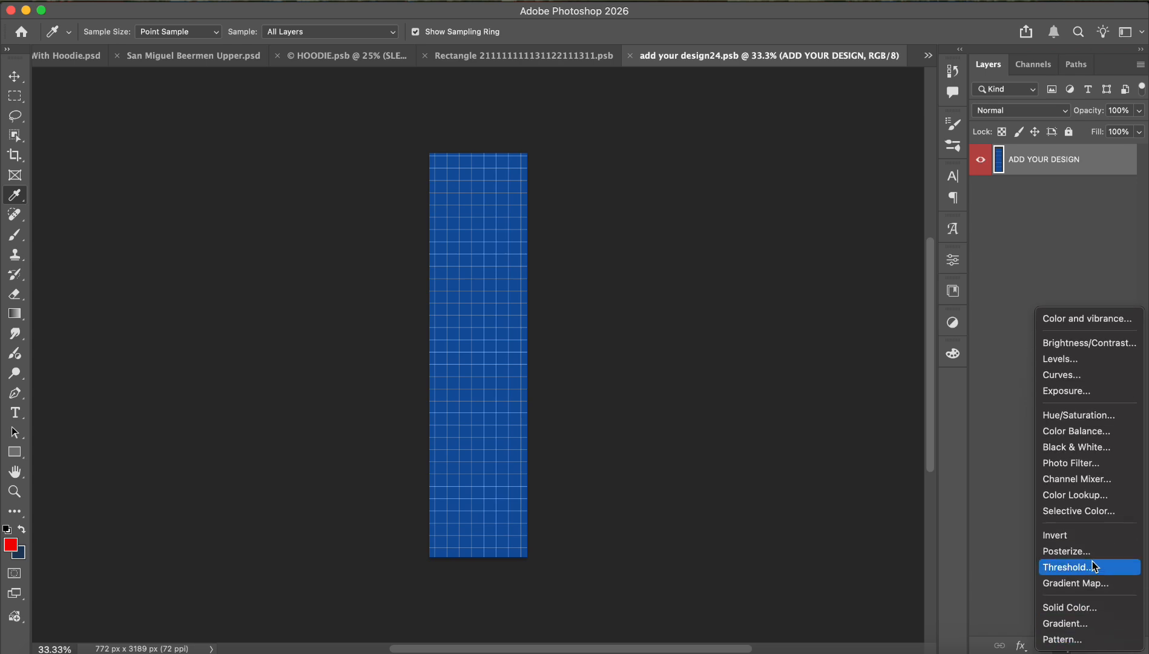
{"action": "left_click", "coordinate": [1069, 608]}
{"action": "left_click", "coordinate": [918, 402]}
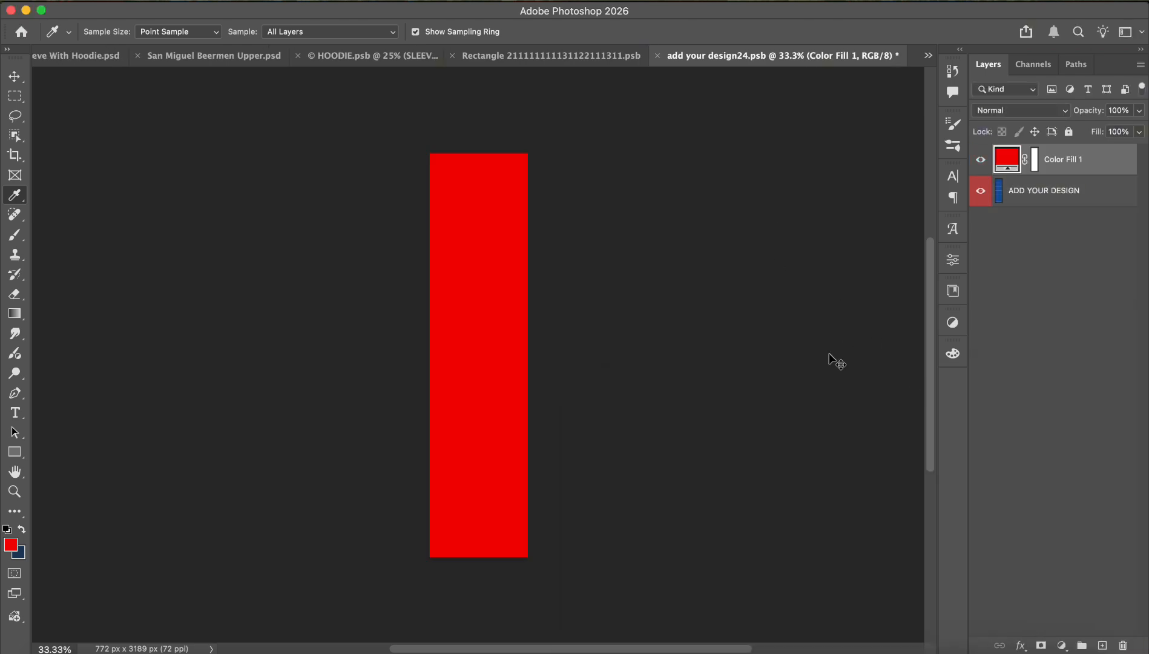
{"action": "key", "text": "ctrl+s"}
{"action": "key", "text": "ctrl+w"}
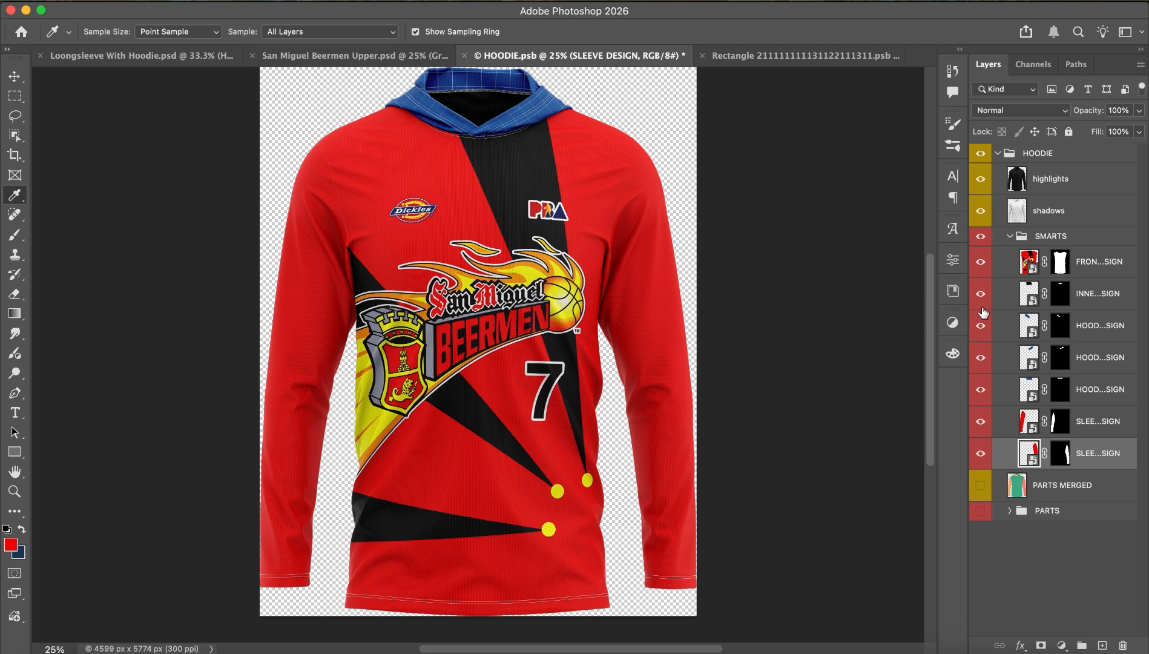
Add a black (000000) solid colour fill to the uppermost HOOD DESIGN smart object, then save and close it.
{"action": "double_click", "coordinate": [1029, 326]}
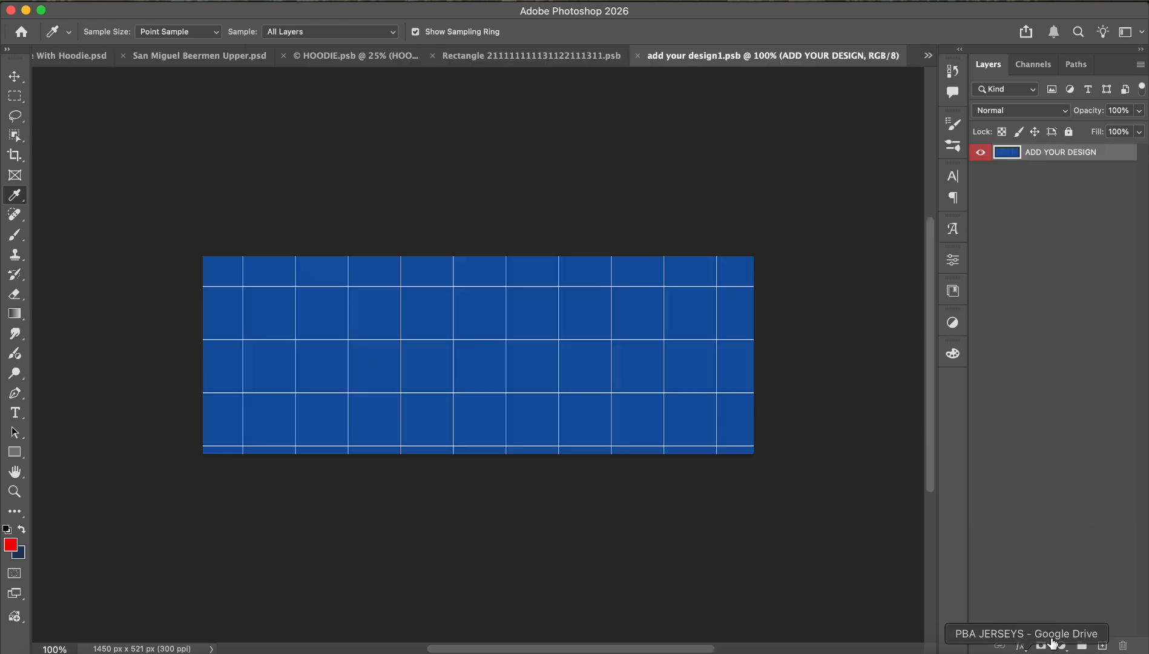
{"action": "left_click", "coordinate": [1061, 645]}
{"action": "left_click", "coordinate": [1056, 607]}
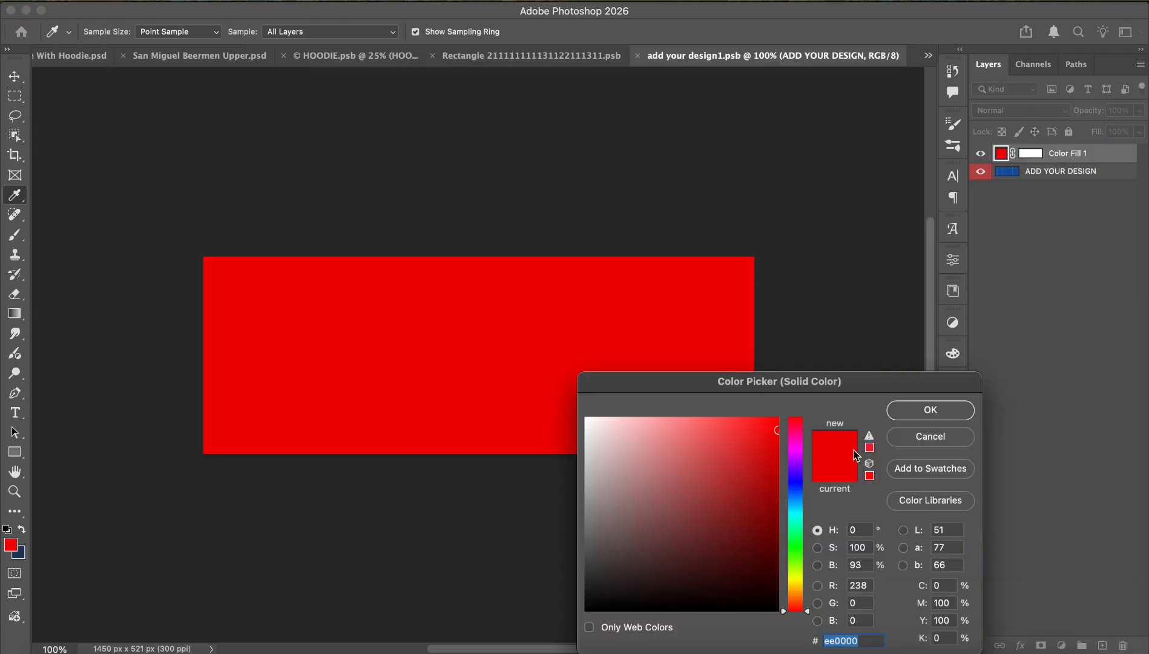
{"action": "type", "text": "000000"}
{"action": "left_click", "coordinate": [905, 410]}
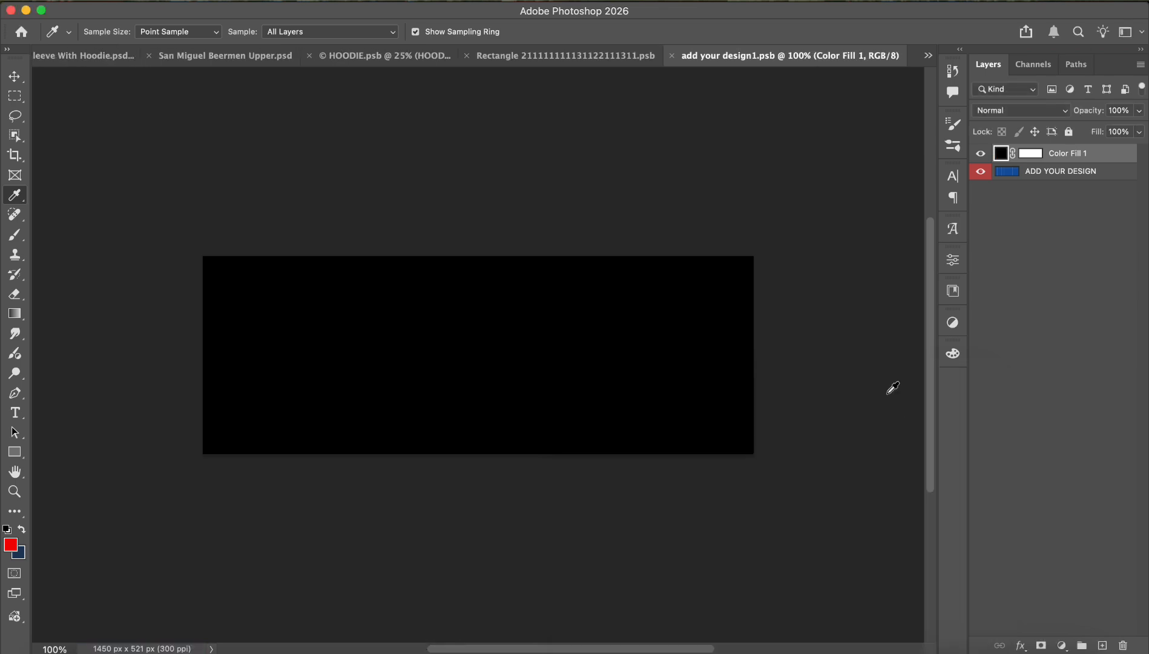
{"action": "key", "text": "super+w"}
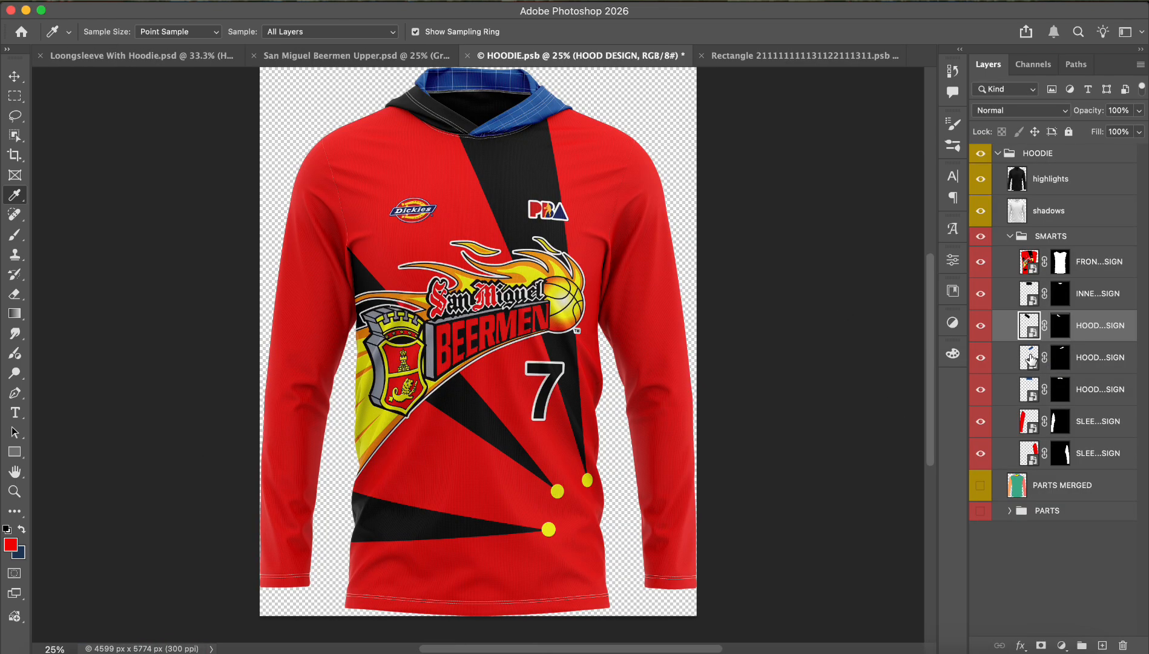
Add an ee0000 red solid colour fill to the second HOOD DESIGN smart object, then save and close it.
{"action": "double_click", "coordinate": [1029, 357]}
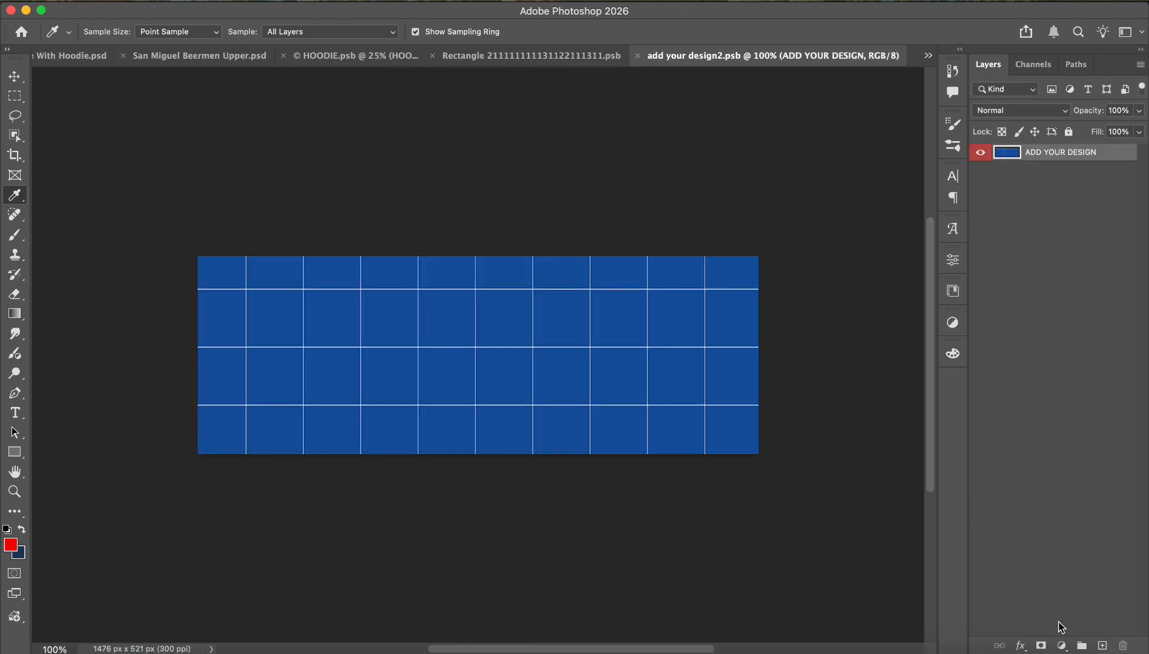
{"action": "left_click", "coordinate": [1062, 646]}
{"action": "left_click", "coordinate": [1088, 613]}
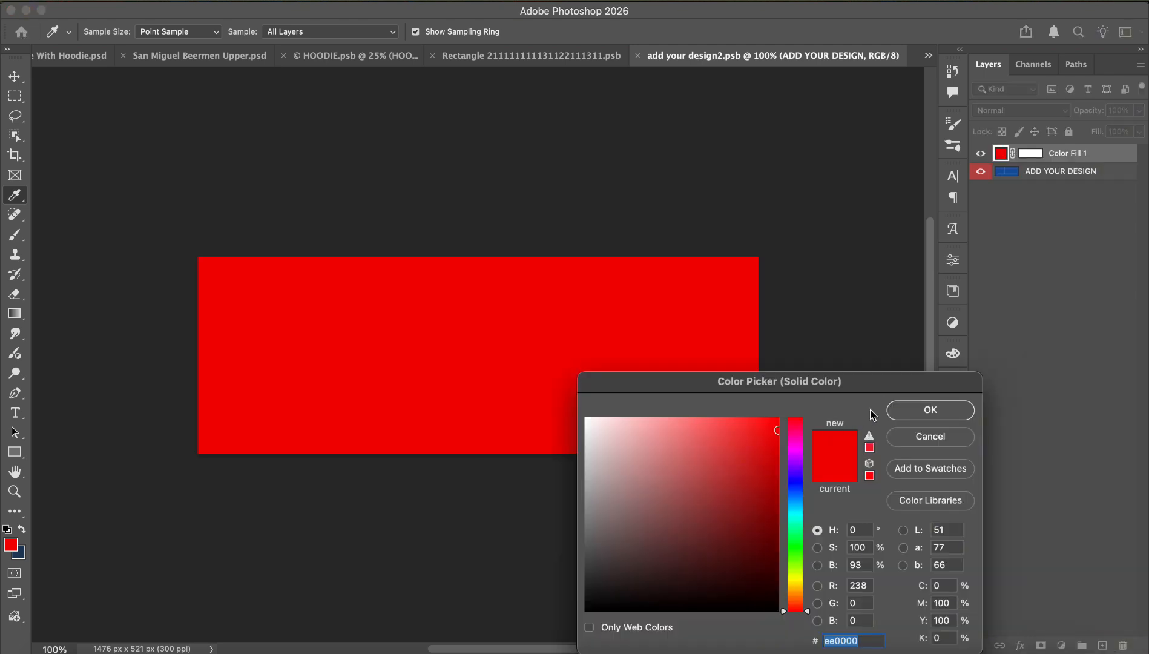
{"action": "left_click", "coordinate": [926, 409]}
{"action": "key", "text": "ctrl+s"}
{"action": "key", "text": "ctrl+w"}
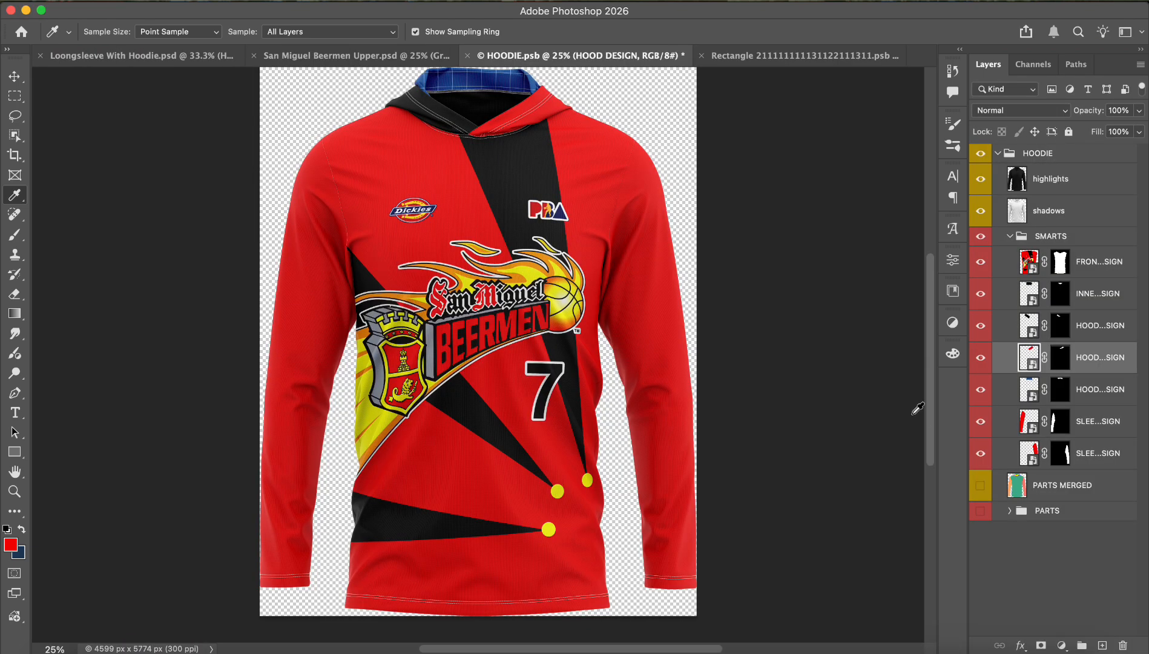
Recolour the solid colour fill in the uppermost HOOD DESIGN smart object to red ee0000, then save and close it.
{"action": "double_click", "coordinate": [1030, 327]}
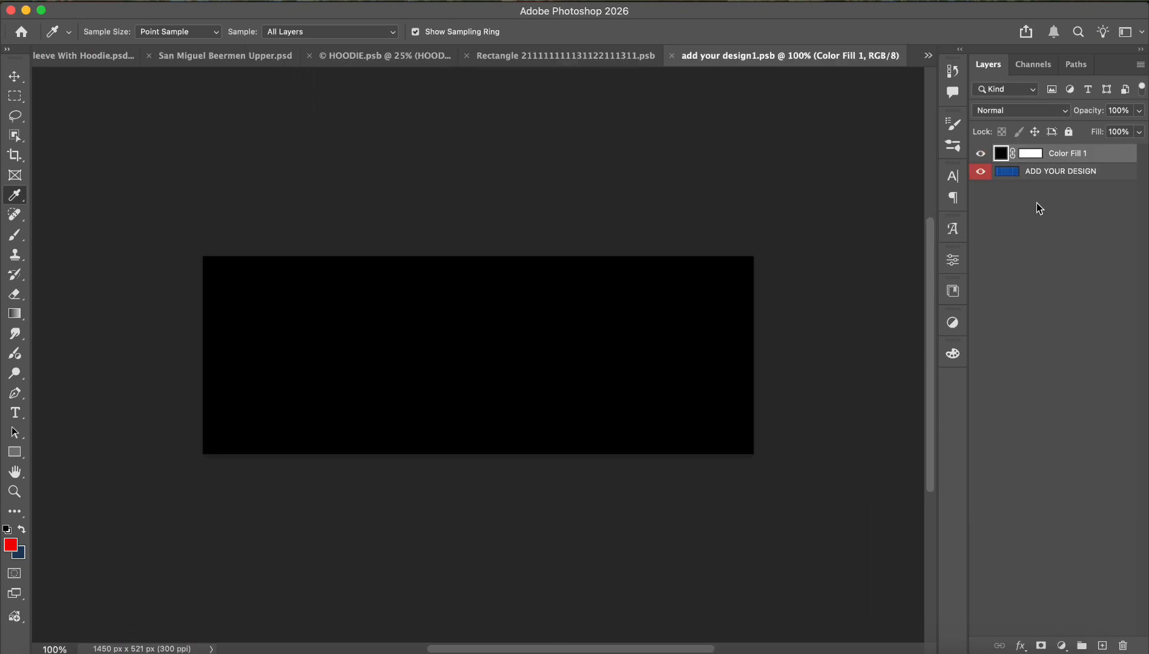
{"action": "double_click", "coordinate": [1004, 159]}
{"action": "left_click", "coordinate": [17, 540]}
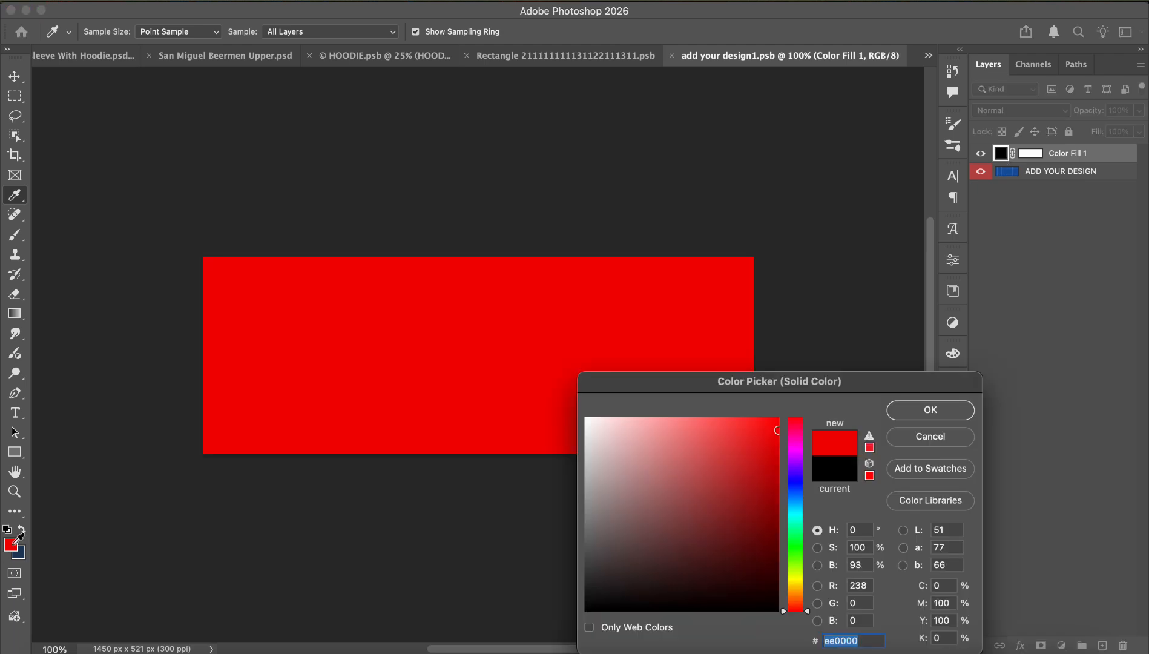
{"action": "left_click", "coordinate": [949, 418]}
{"action": "key", "text": "ctrl+s"}
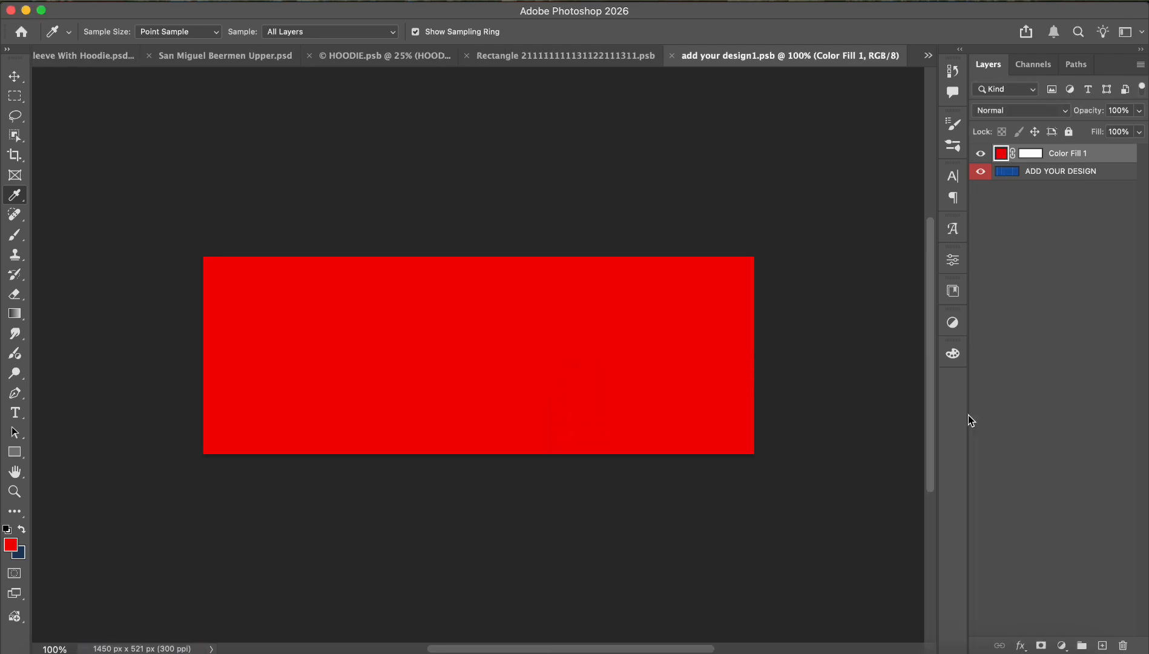
{"action": "key", "text": "ctrl+w"}
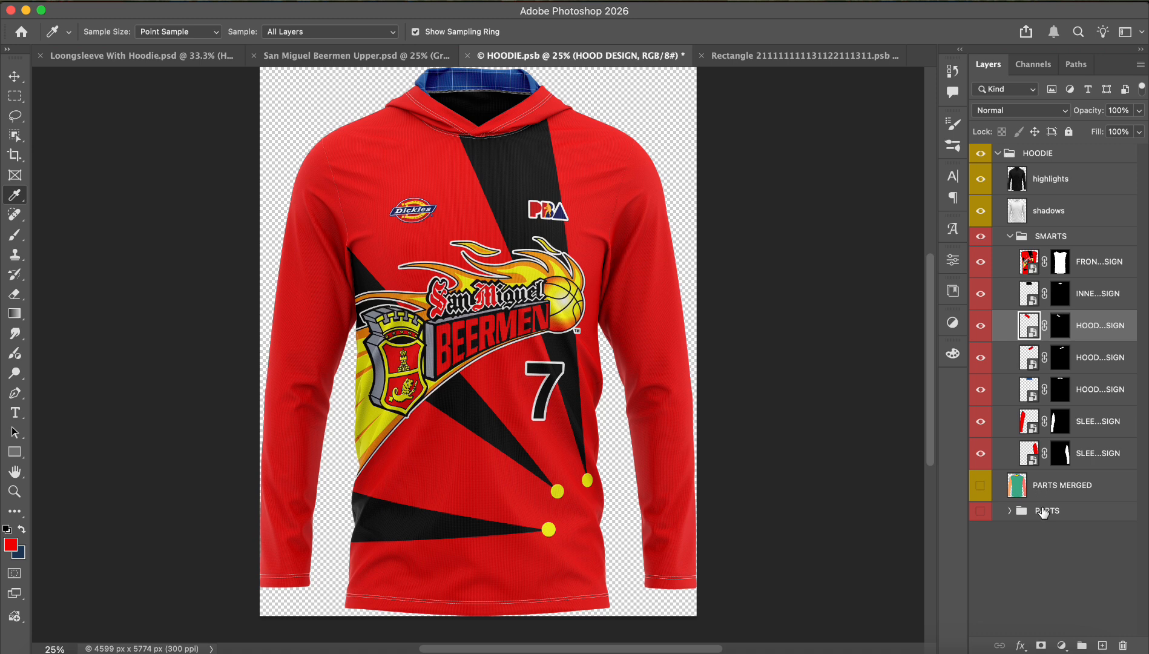
Add a red solid colour fill to the HOOD INNER DESIGN smart object, save and close it, and review the whole hoodie.
{"action": "double_click", "coordinate": [1029, 390]}
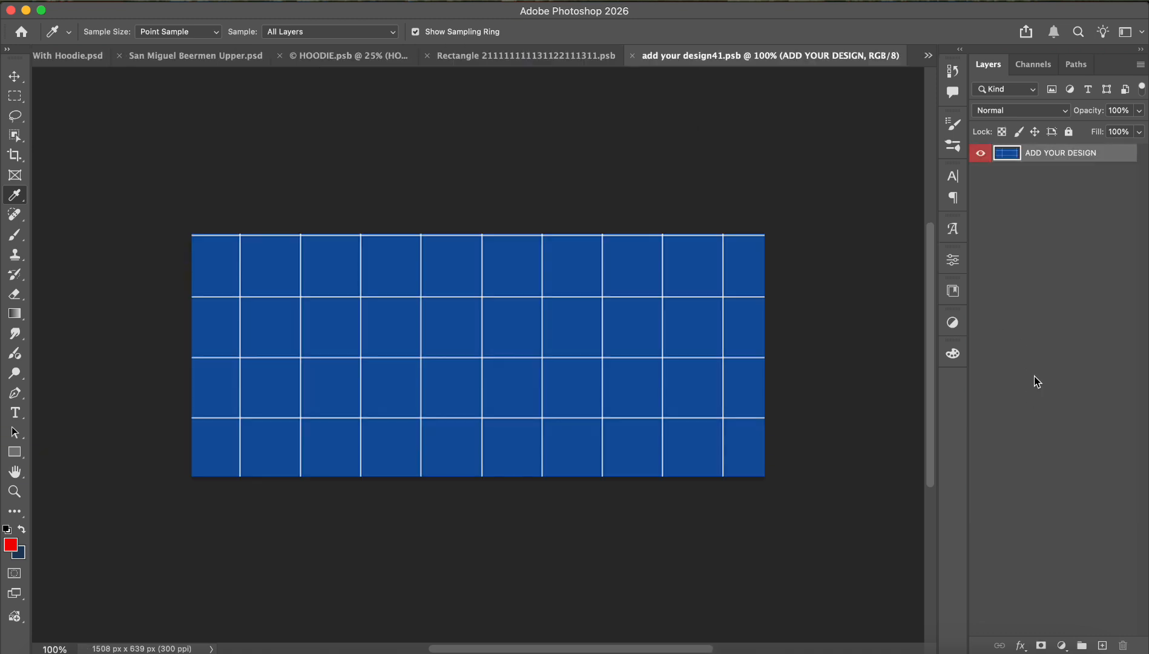
{"action": "left_click", "coordinate": [1062, 646]}
{"action": "scroll", "coordinate": [1090, 612], "scroll_direction": "down", "scroll_amount": 2}
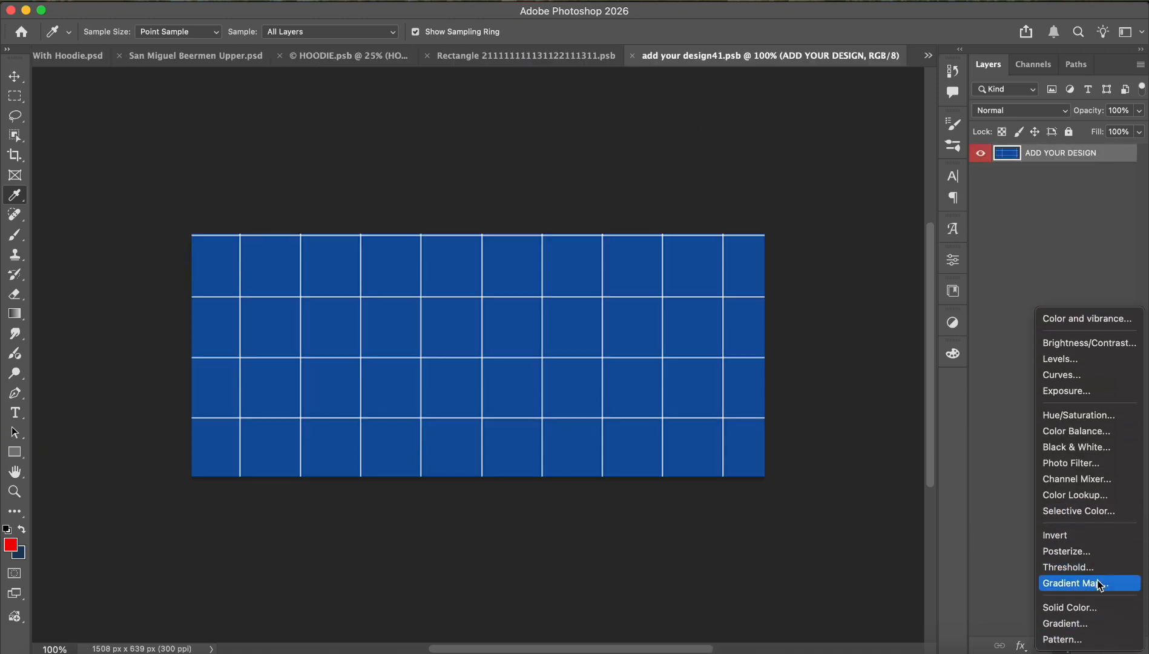
{"action": "left_click", "coordinate": [1085, 608]}
{"action": "left_click", "coordinate": [930, 410]}
{"action": "key", "text": "ctrl+s"}
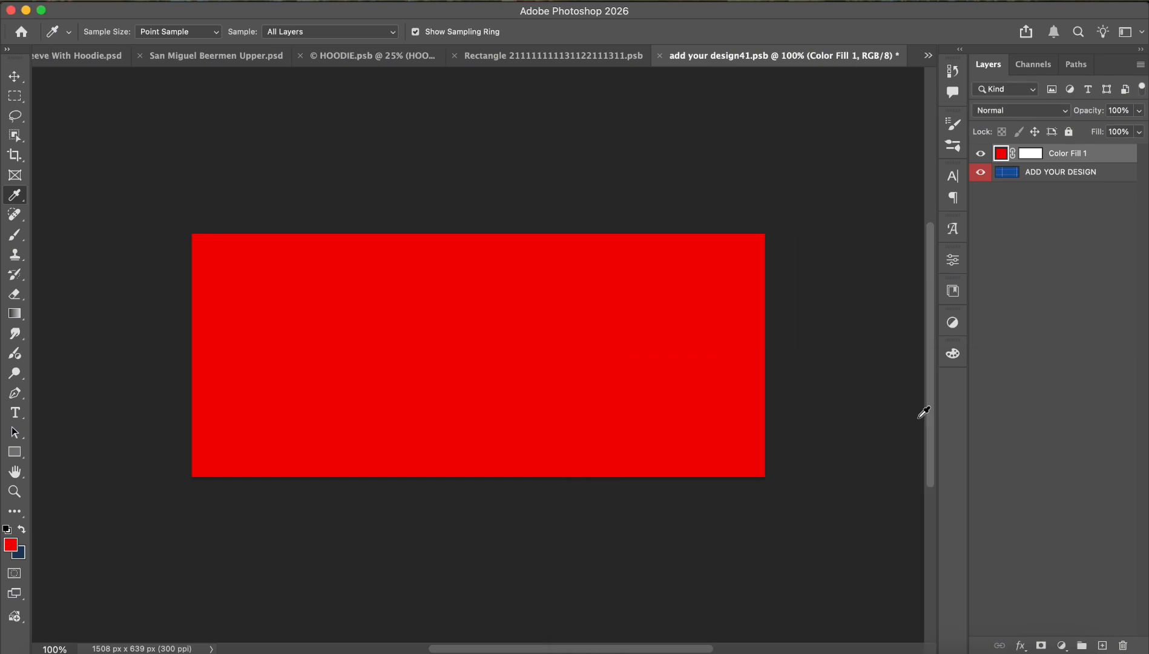
{"action": "key", "text": "ctrl+w"}
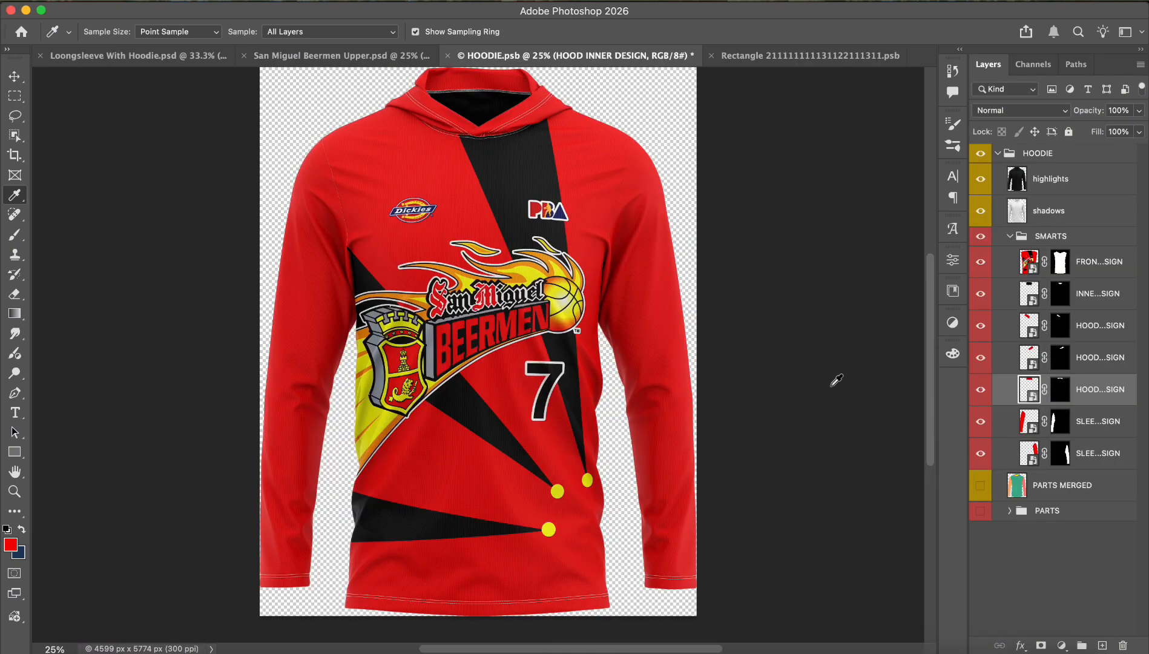
{"action": "key", "text": "super+minus"}
{"action": "key", "text": "super+minus"}
{"action": "key", "text": "super+equal"}
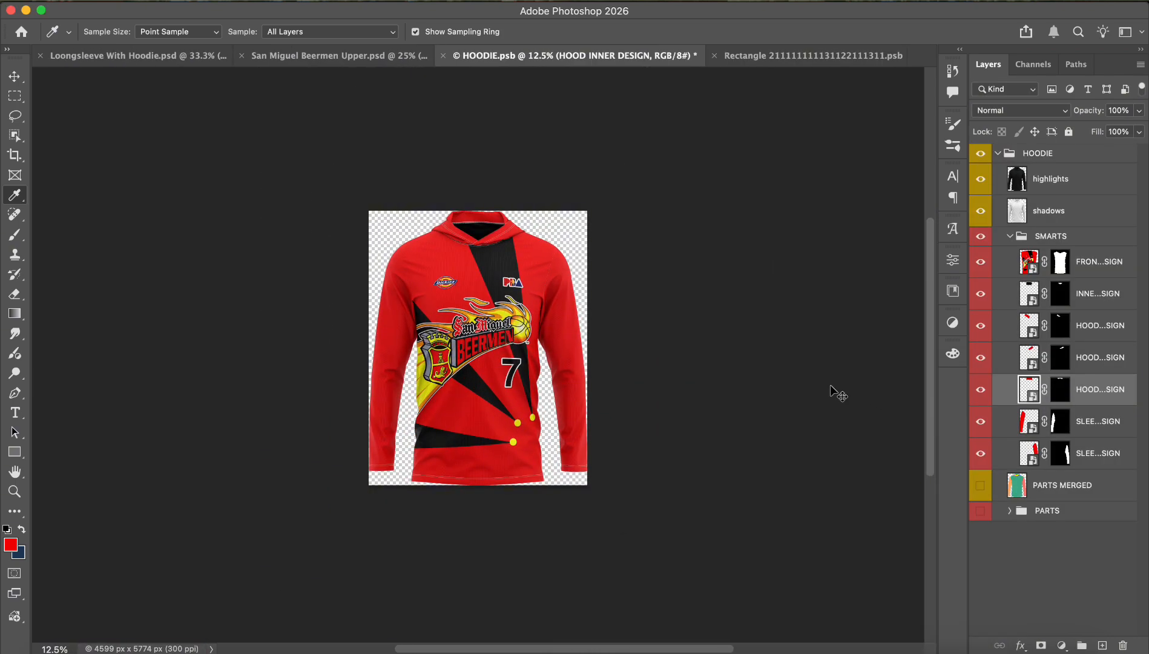
{"action": "key", "text": "super+equal"}
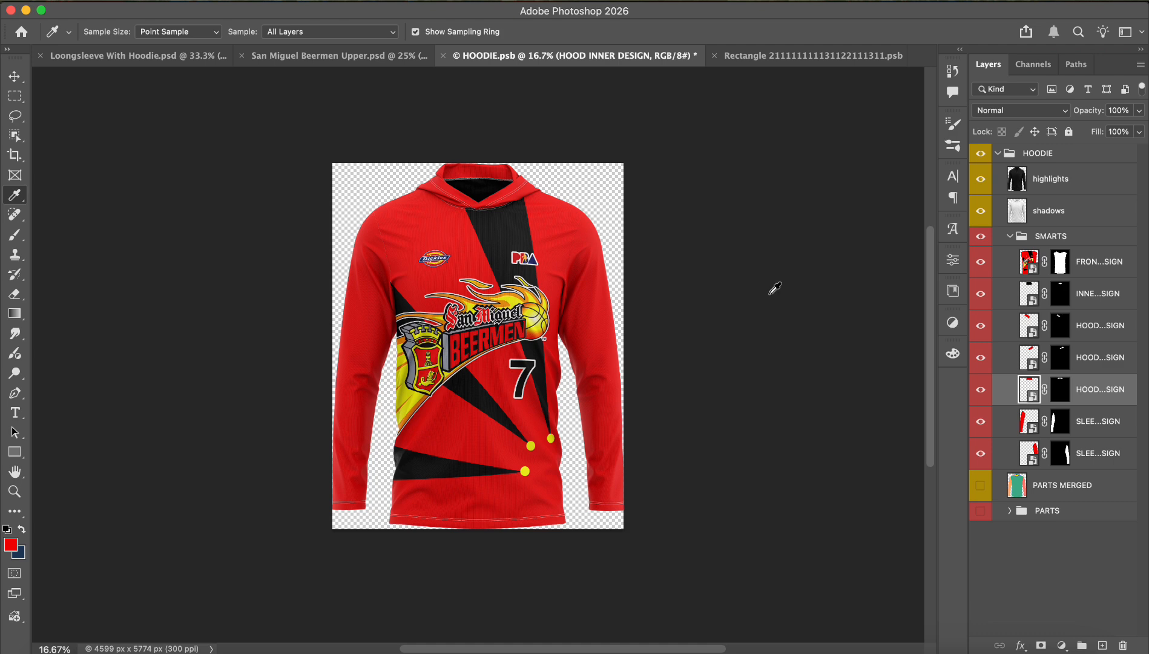
Try a black rectangle about 900 × 357 px as a cuff in the upper sleeve design, save it, and check the hoodie.
{"action": "left_click", "coordinate": [362, 56]}
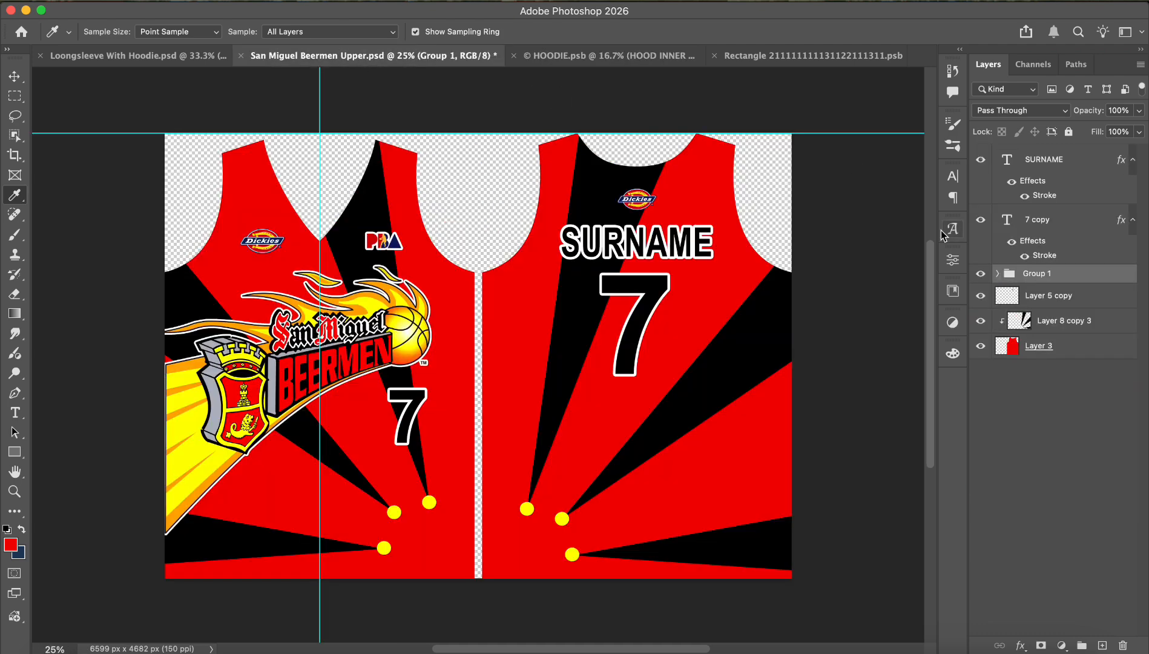
{"action": "left_click", "coordinate": [765, 54]}
{"action": "left_click", "coordinate": [508, 56]}
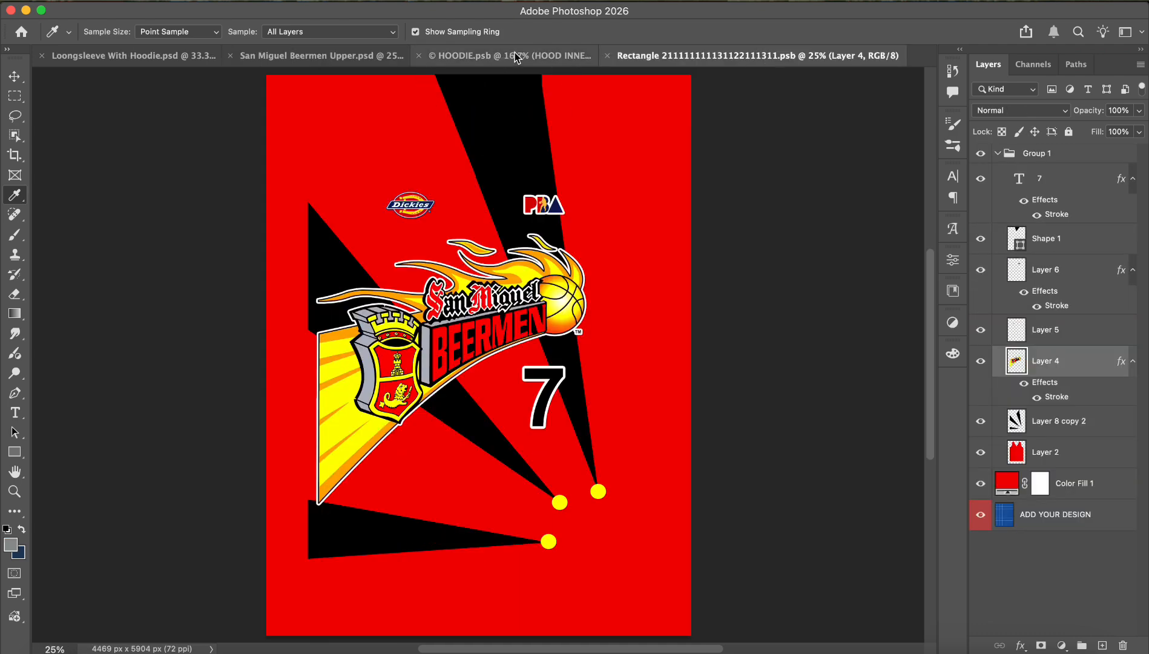
{"action": "left_click", "coordinate": [751, 58]}
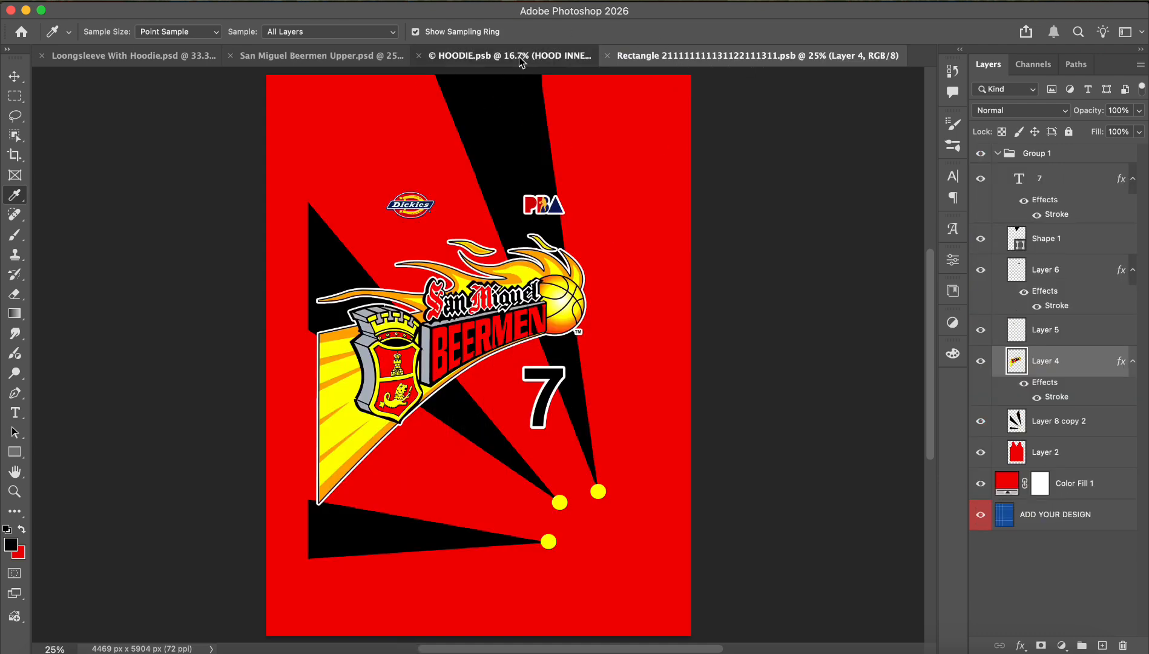
{"action": "left_click", "coordinate": [509, 56]}
{"action": "double_click", "coordinate": [1029, 433]}
{"action": "left_click", "coordinate": [15, 451]}
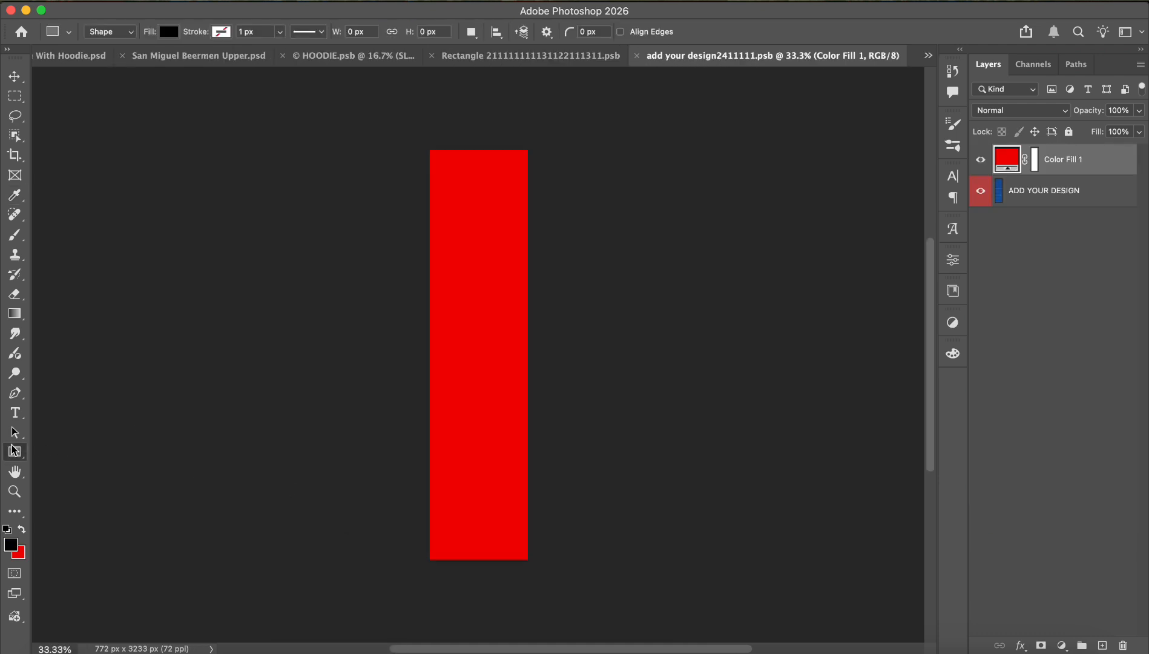
{"action": "left_click_drag", "start_coordinate": [419, 515], "coordinate": [534, 561]}
{"action": "key", "text": "super+s"}
{"action": "key", "text": "v"}
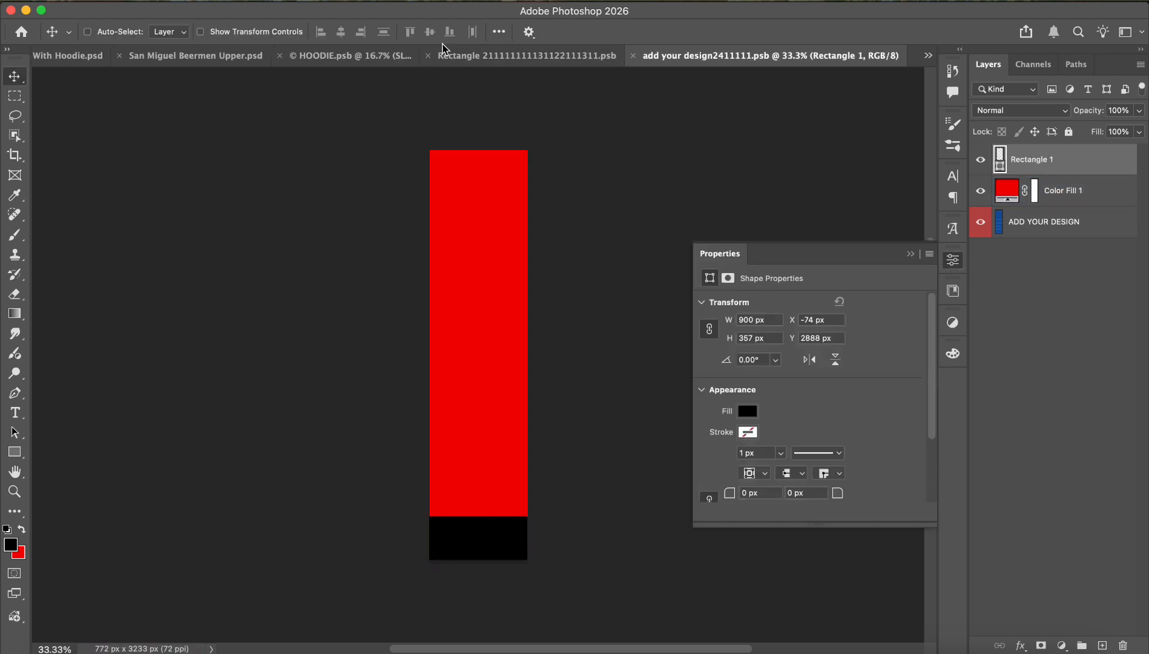
{"action": "left_click", "coordinate": [360, 58]}
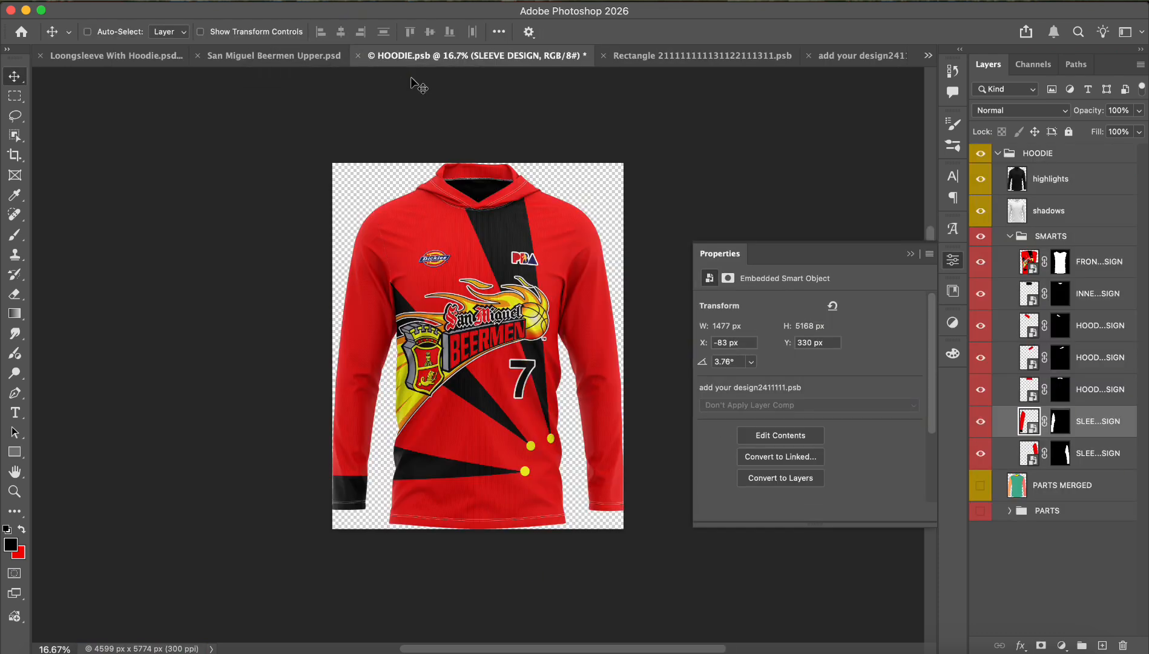
Close the sleeve design, undo the black cuff on the hoodie, and save HOODIE.psb.
{"action": "left_click", "coordinate": [848, 55]}
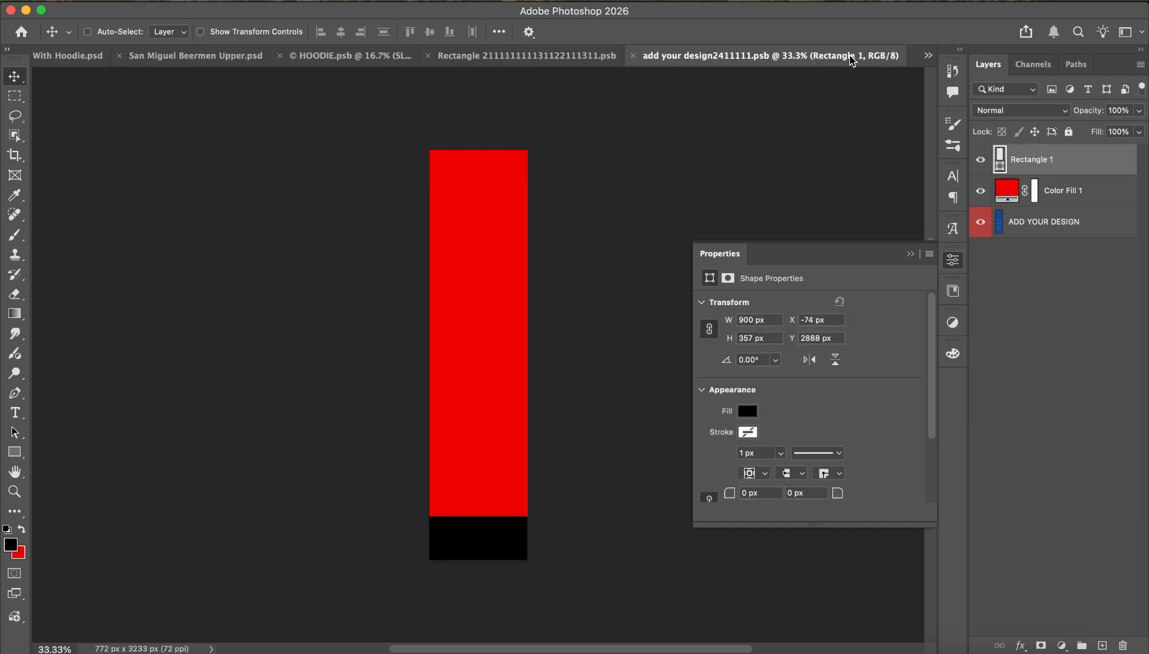
{"action": "key", "text": "super+w"}
{"action": "left_click", "coordinate": [390, 58]}
{"action": "left_click", "coordinate": [541, 58]}
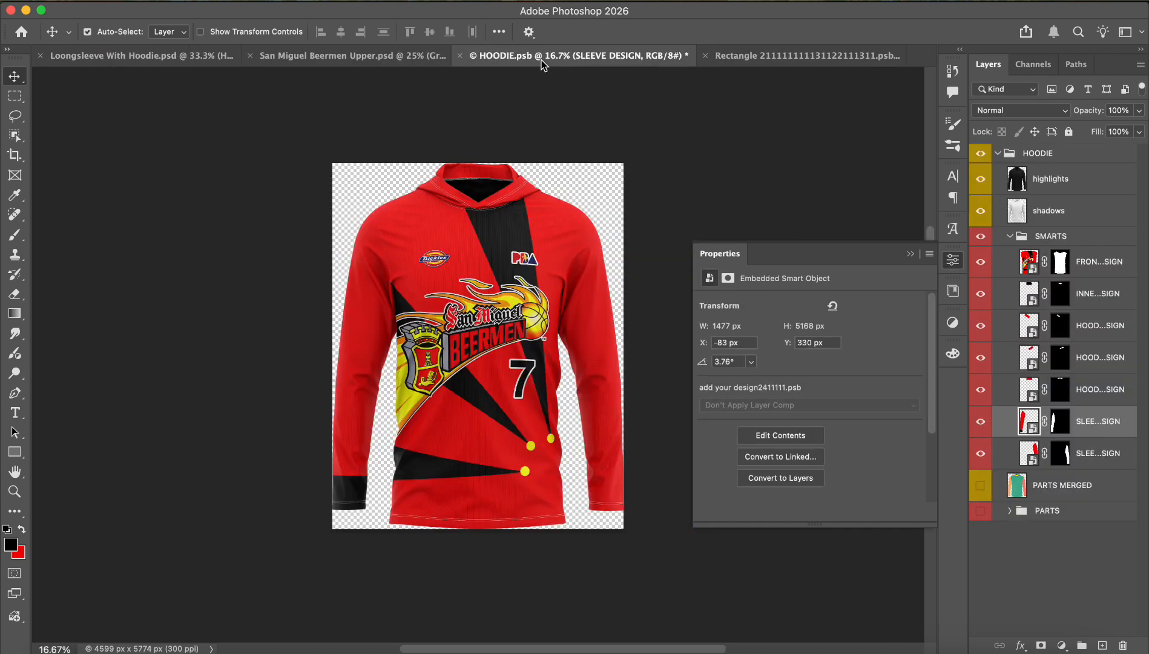
{"action": "key", "text": "super+s"}
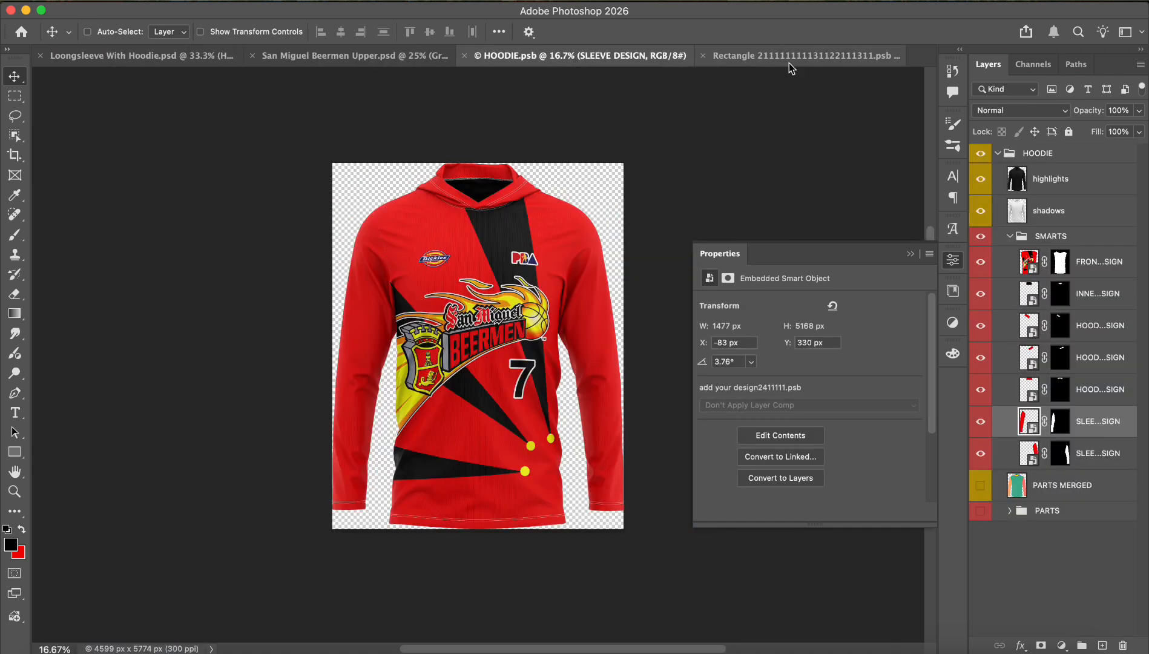
{"action": "left_click", "coordinate": [910, 254]}
{"action": "left_click", "coordinate": [749, 56]}
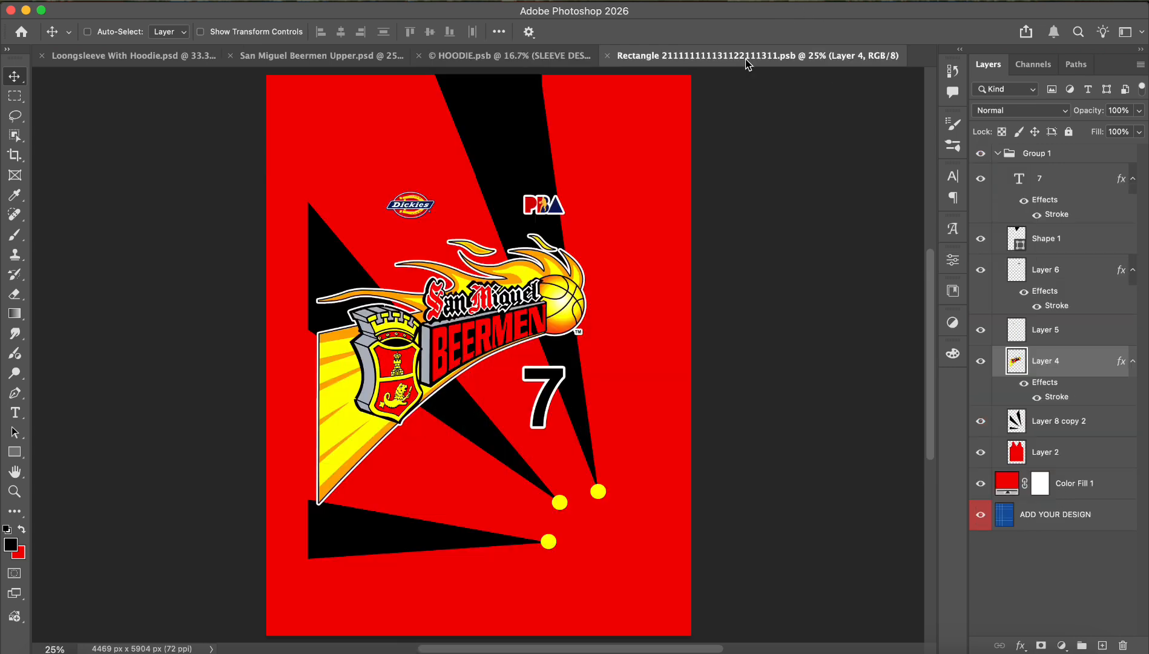
Open the back HOODIE smart object from the main mockup, expand its SMARTS group, and open the JERSEY DESIGN contents.
{"action": "left_click", "coordinate": [140, 56]}
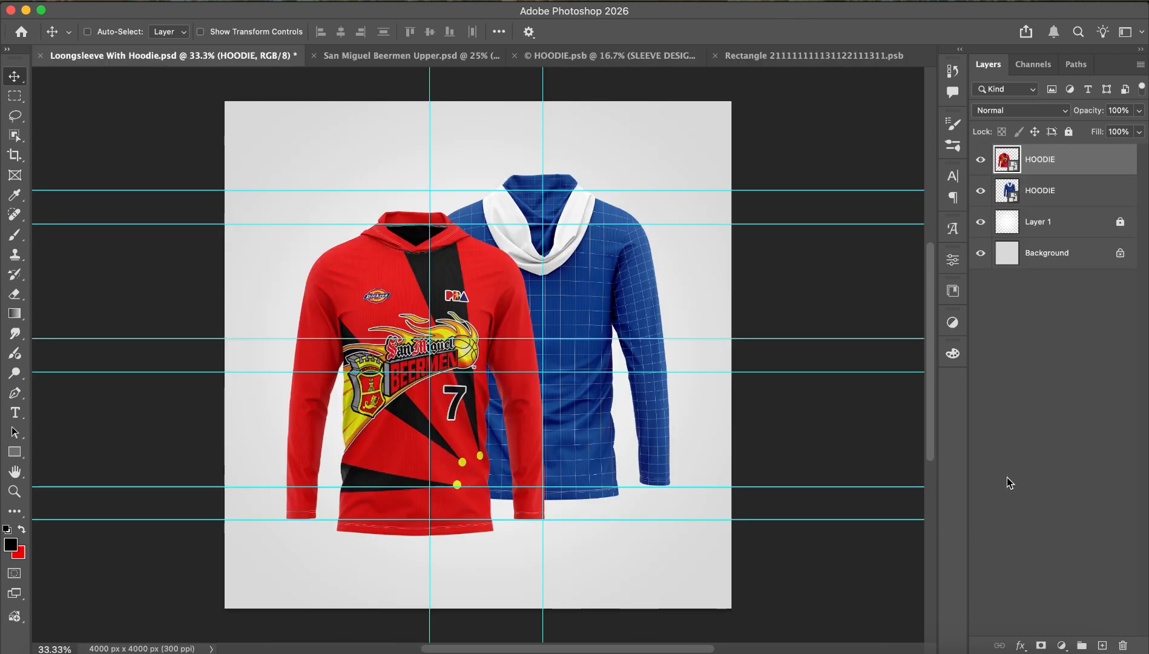
{"action": "left_click", "coordinate": [1010, 191]}
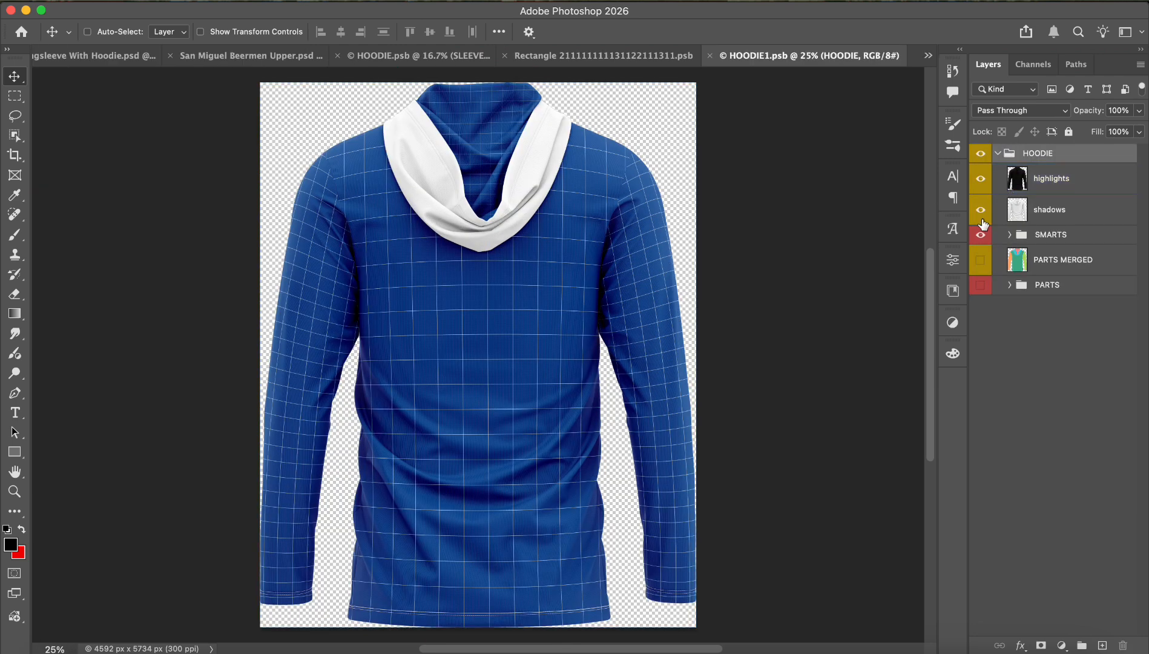
{"action": "left_click", "coordinate": [1014, 236]}
{"action": "left_click", "coordinate": [1010, 235]}
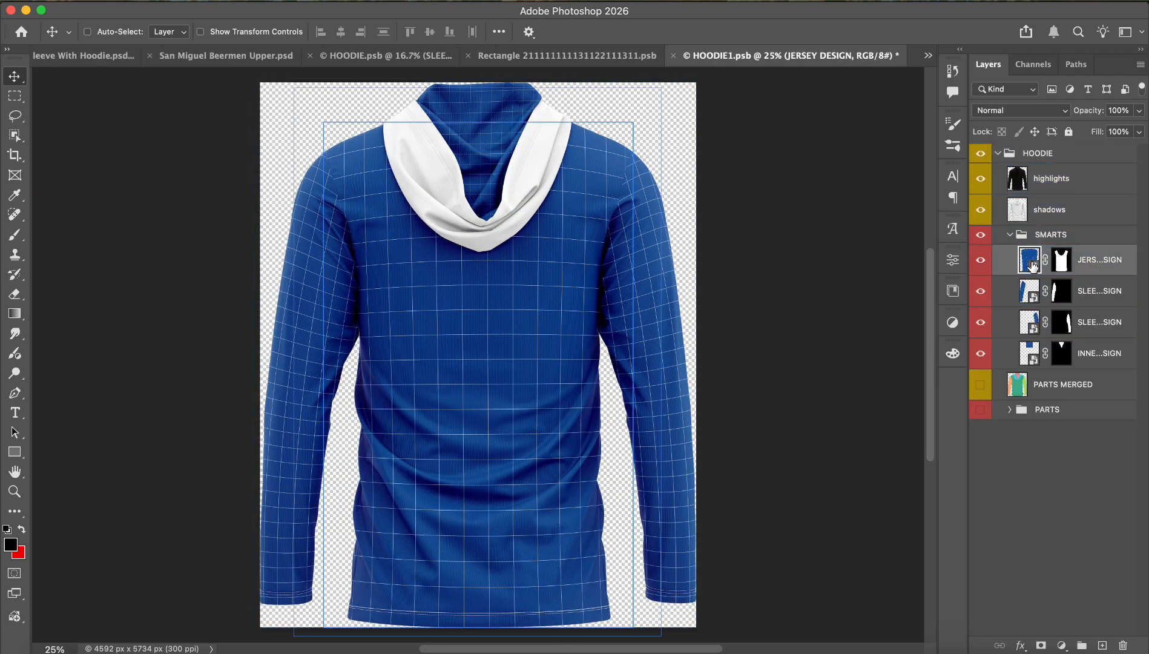
{"action": "double_click", "coordinate": [1034, 254]}
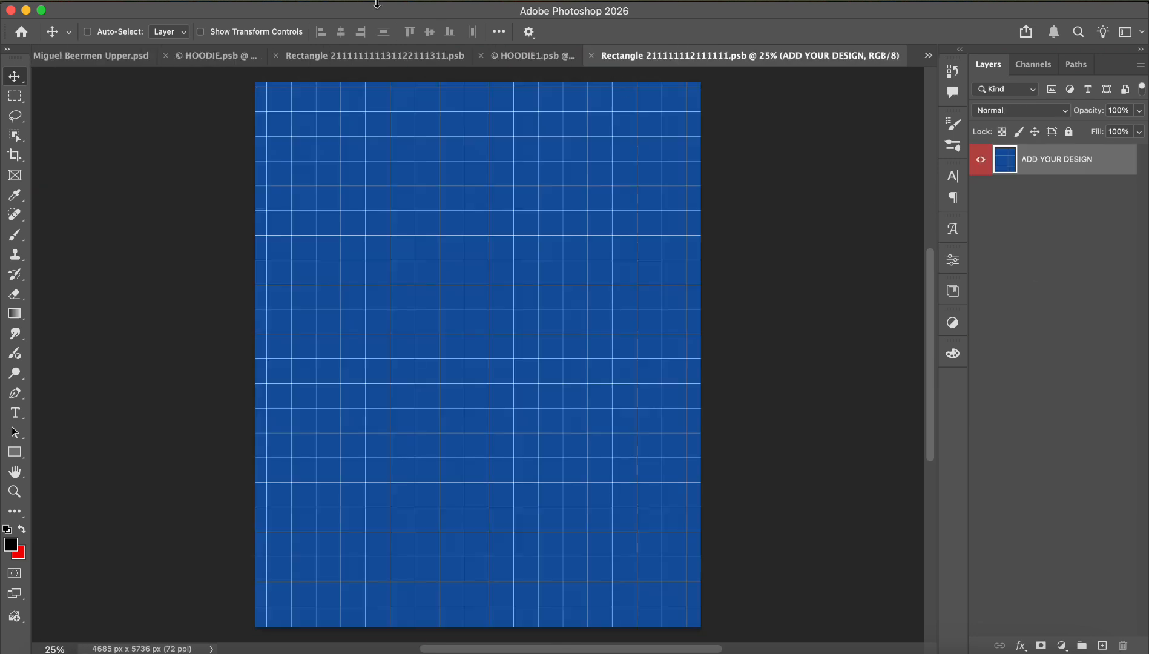
Close HOODIE.psb and copy the back jersey layers from San Miguel Beermen Upper.psd, leaving out Group 1, into the back JERSEY DESIGN document.
{"action": "left_click", "coordinate": [204, 55]}
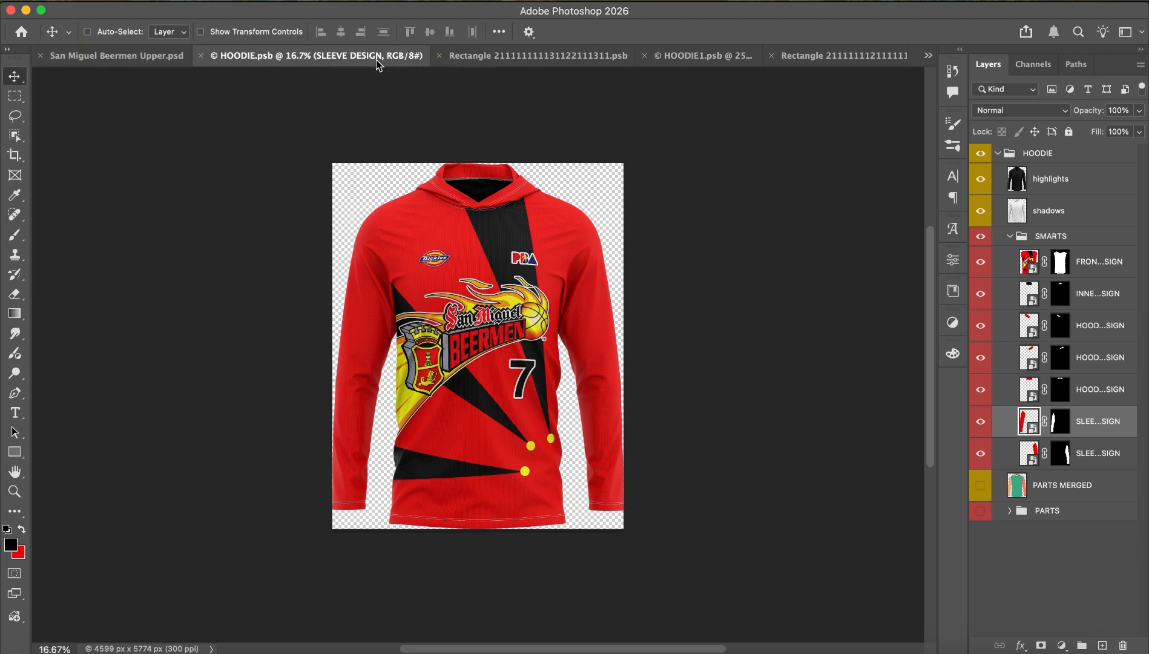
{"action": "key", "text": "super+w"}
{"action": "left_click", "coordinate": [127, 55]}
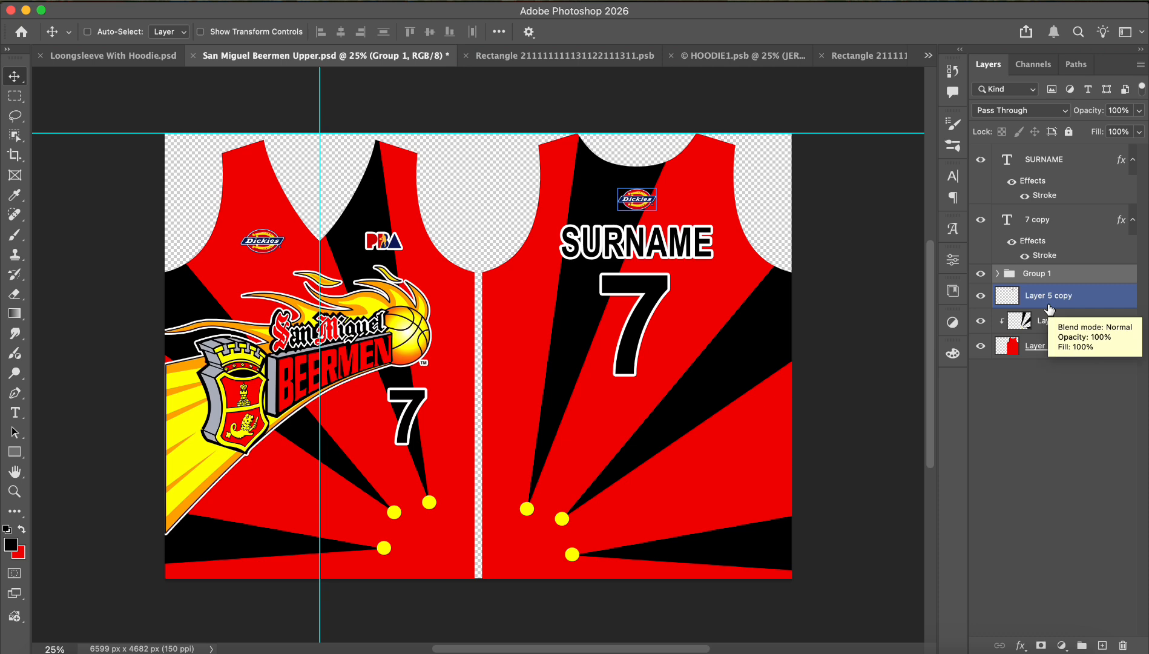
{"action": "left_click", "coordinate": [1066, 344]}
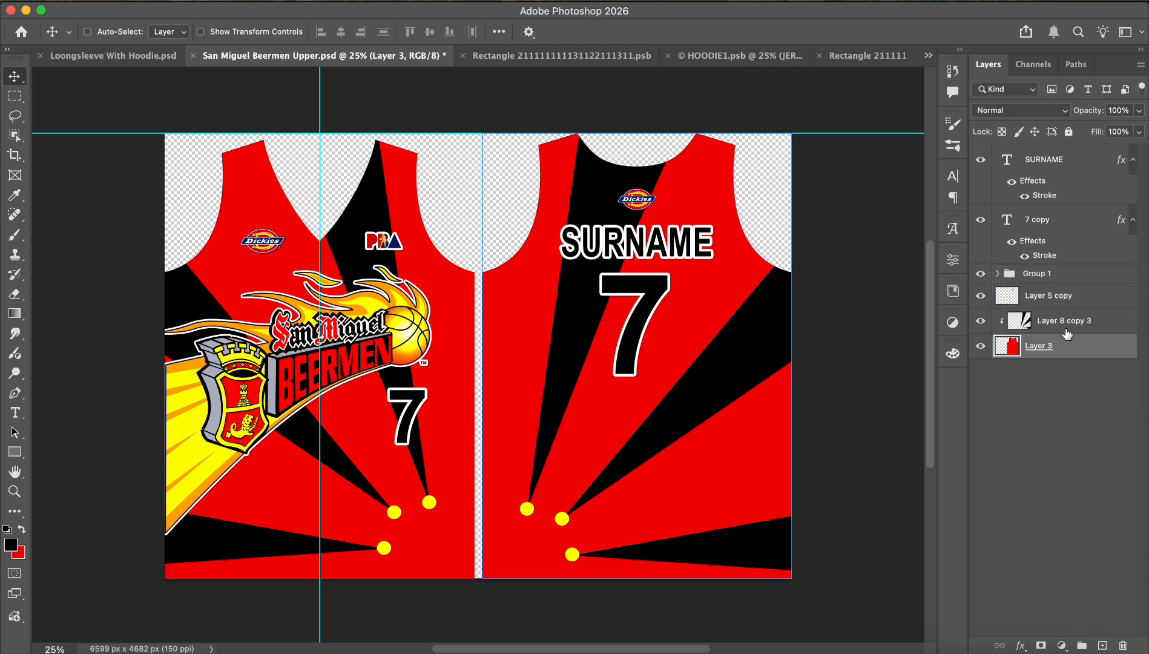
{"action": "left_click", "coordinate": [1081, 165], "text": "shift"}
{"action": "left_click", "coordinate": [1068, 273], "text": "super"}
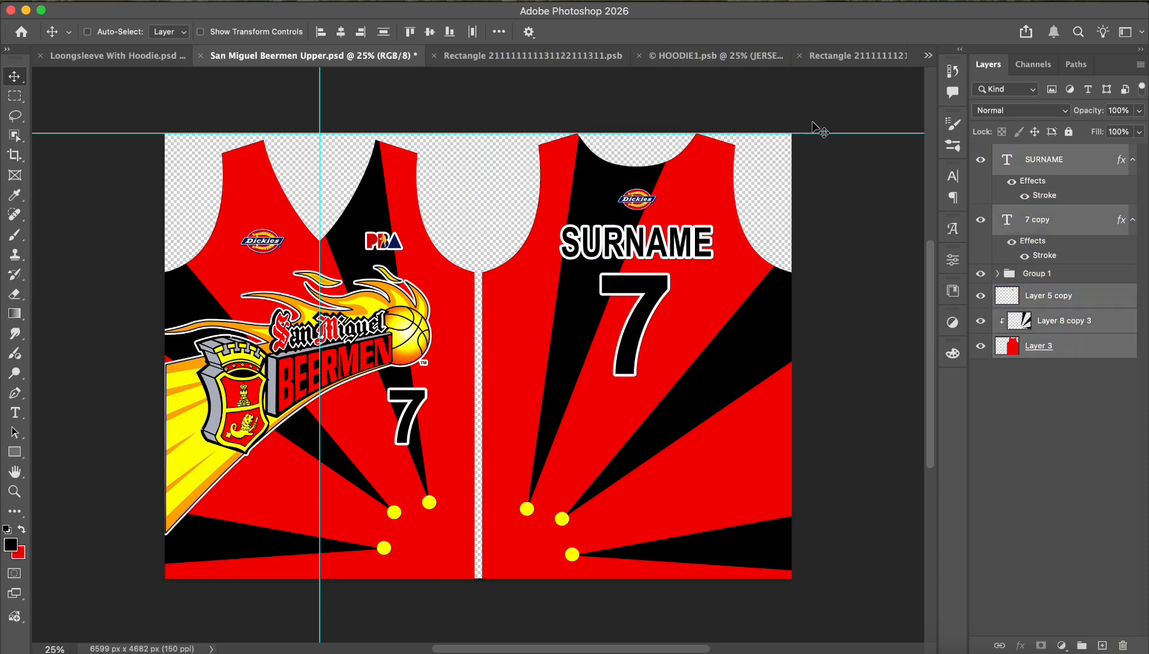
{"action": "left_click_drag", "start_coordinate": [814, 128], "coordinate": [669, 269]}
Scale the copied back jersey layers to about 123% to span the canvas height and save the design.
{"action": "key", "text": "super+t"}
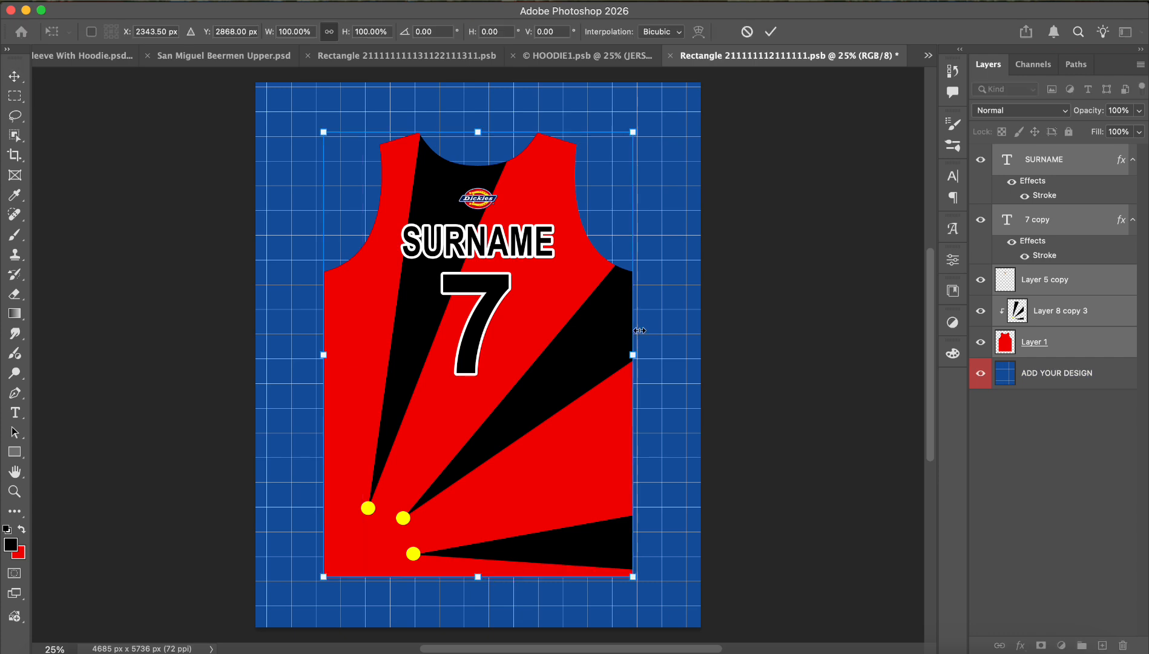
{"action": "left_click_drag", "start_coordinate": [636, 354], "coordinate": [669, 343]}
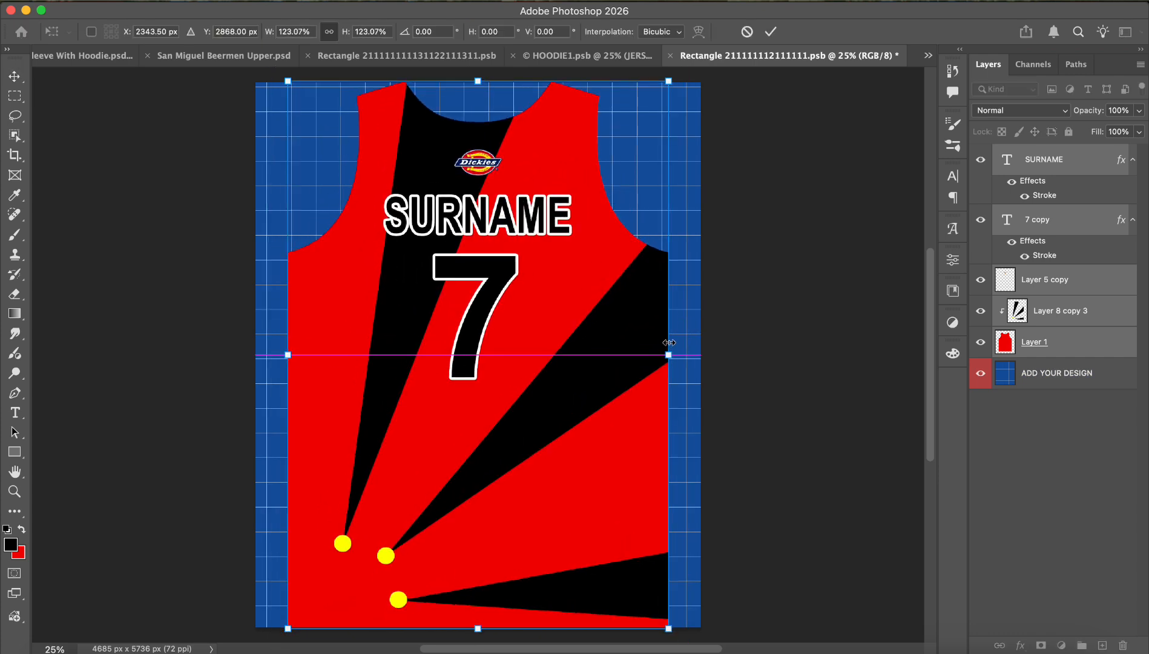
{"action": "key", "text": "Return"}
{"action": "key", "text": "super+s"}
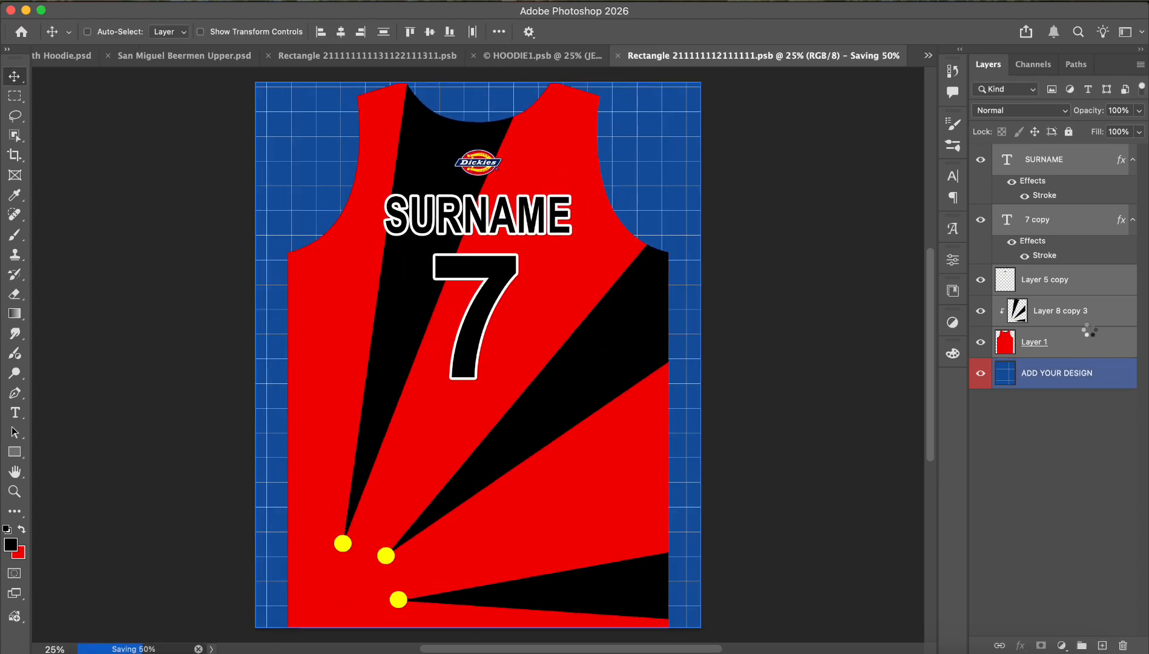
Add a solid colour fill in the jersey's red directly above the ADD YOUR DESIGN layer and save the design.
{"action": "left_click", "coordinate": [1062, 645]}
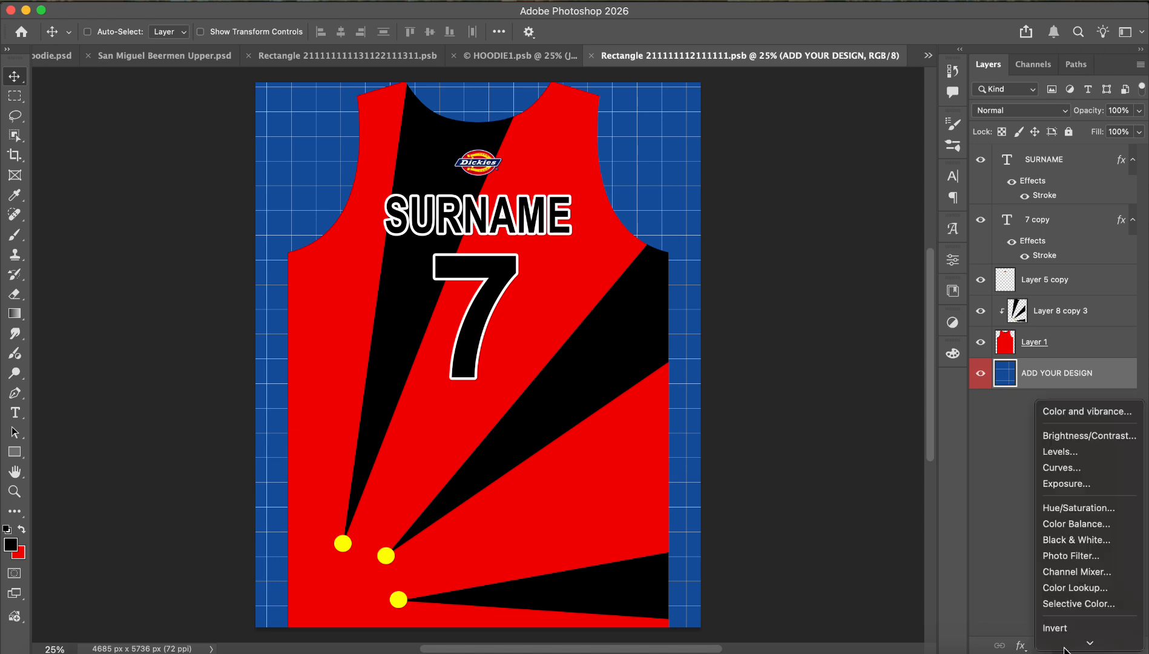
{"action": "left_click", "coordinate": [1077, 607]}
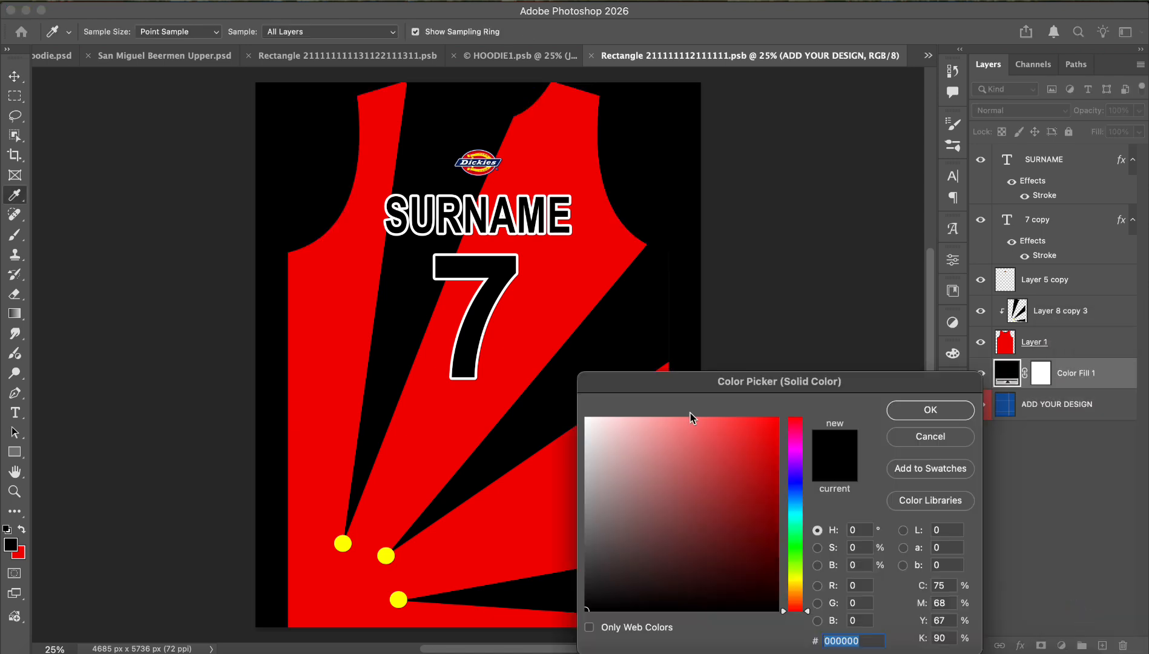
{"action": "left_click", "coordinate": [539, 500]}
{"action": "left_click", "coordinate": [949, 417]}
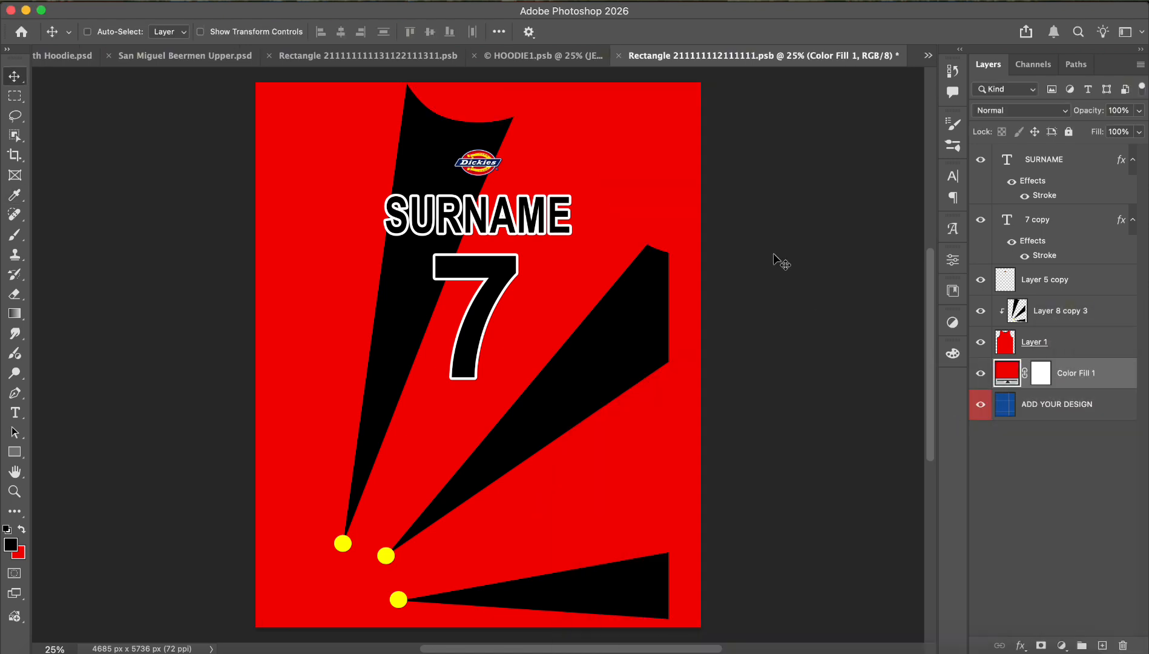
{"action": "key", "text": "super+s"}
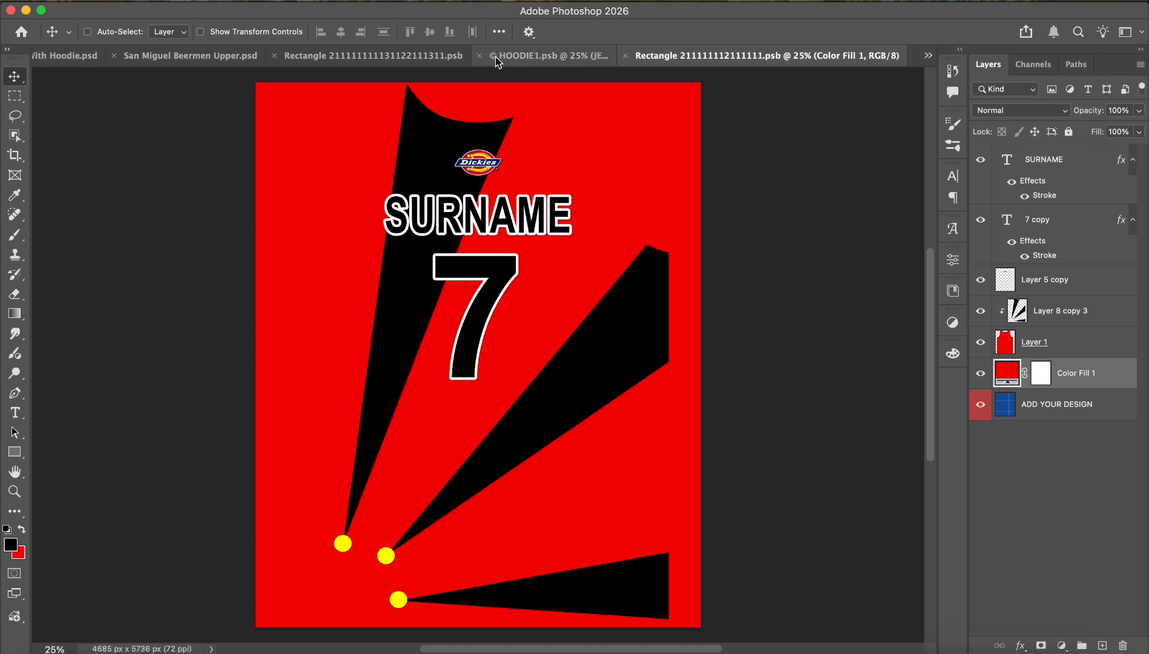
Check the back jersey design on the hoodie in HOODIE1.psb and compare it with the main mockup.
{"action": "left_click", "coordinate": [539, 55]}
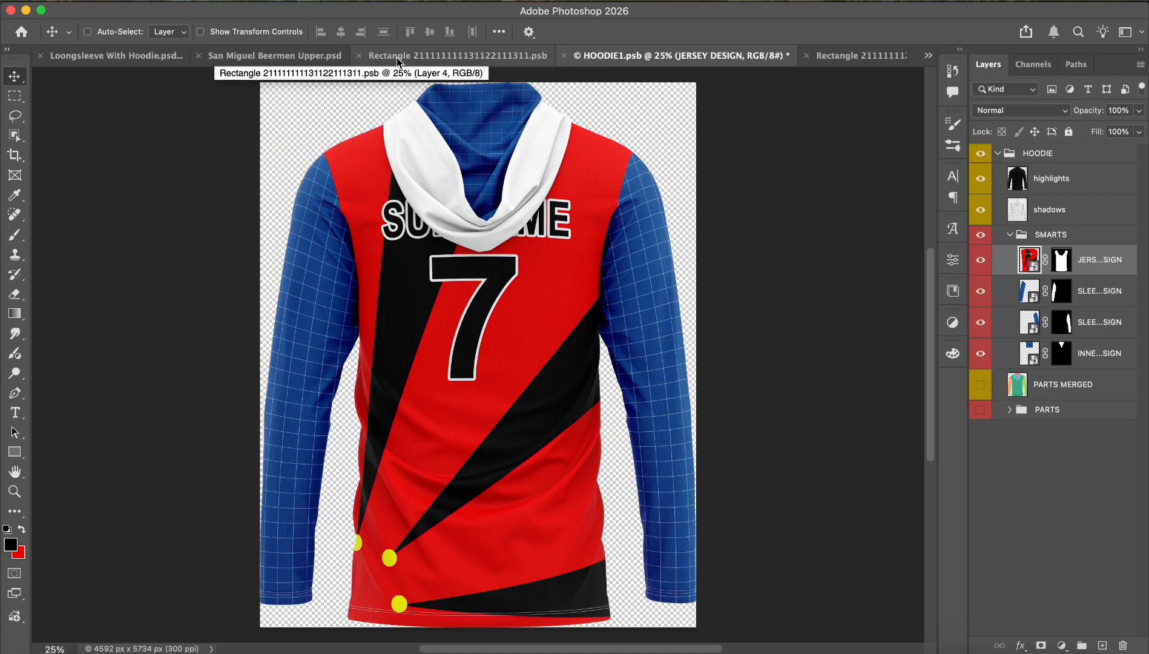
{"action": "left_click", "coordinate": [134, 60]}
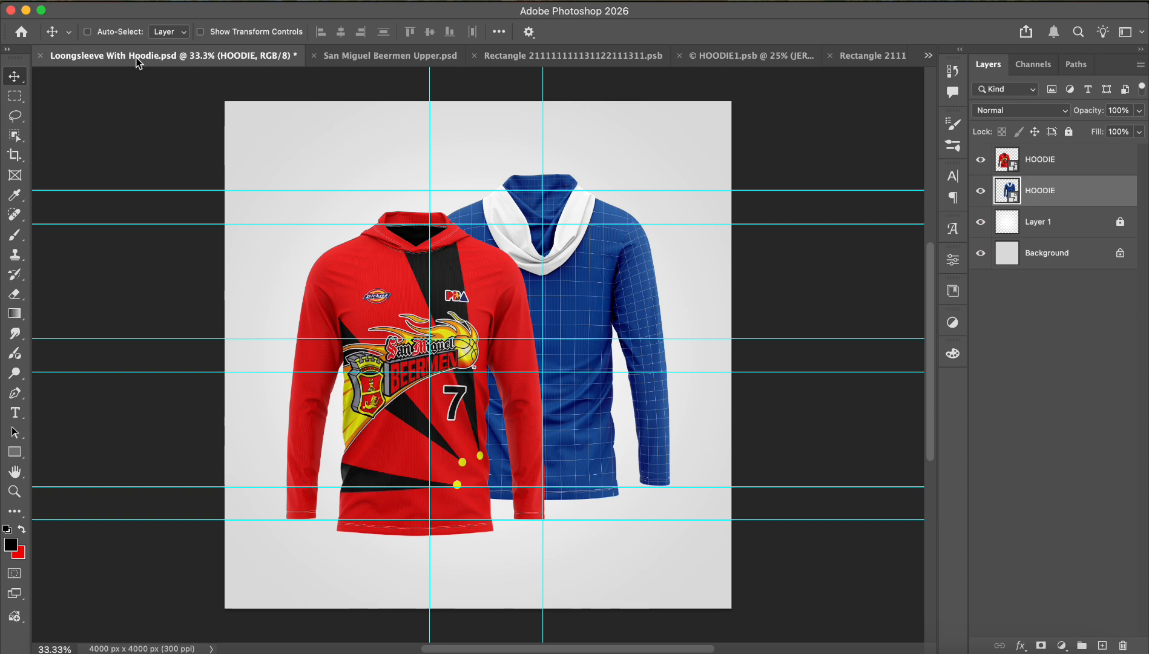
{"action": "left_click", "coordinate": [720, 60]}
Copy Group 1 from the front jersey design into the back design and place it beneath Color Fill 1 as an alignment reference.
{"action": "left_click", "coordinate": [459, 56]}
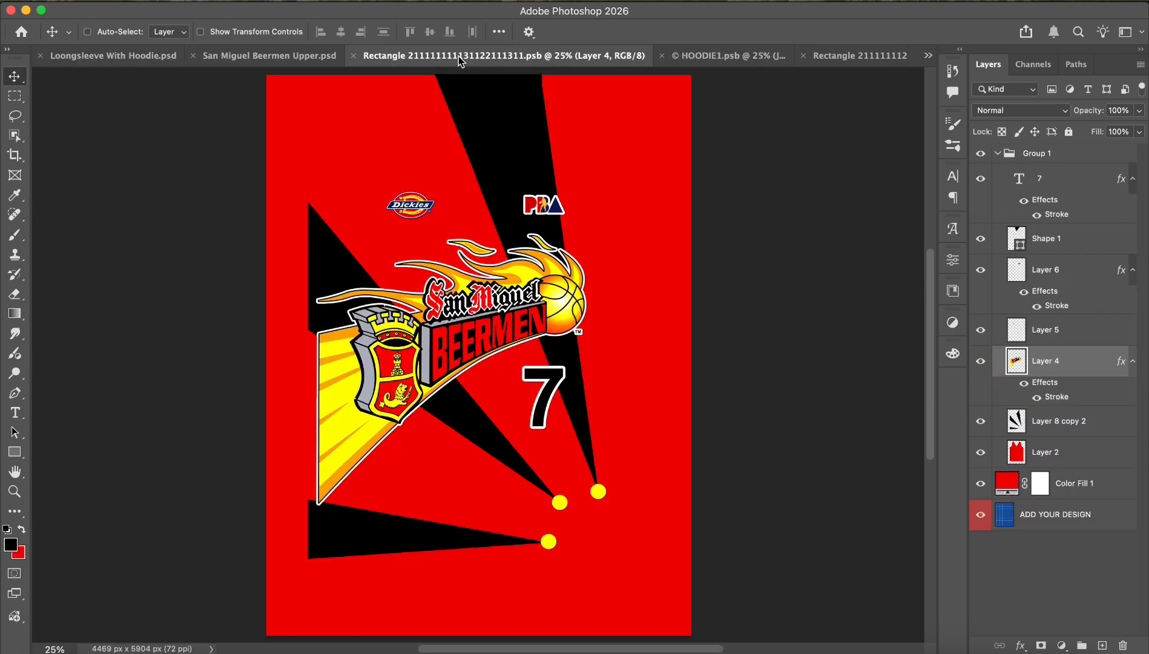
{"action": "left_click", "coordinate": [1084, 483]}
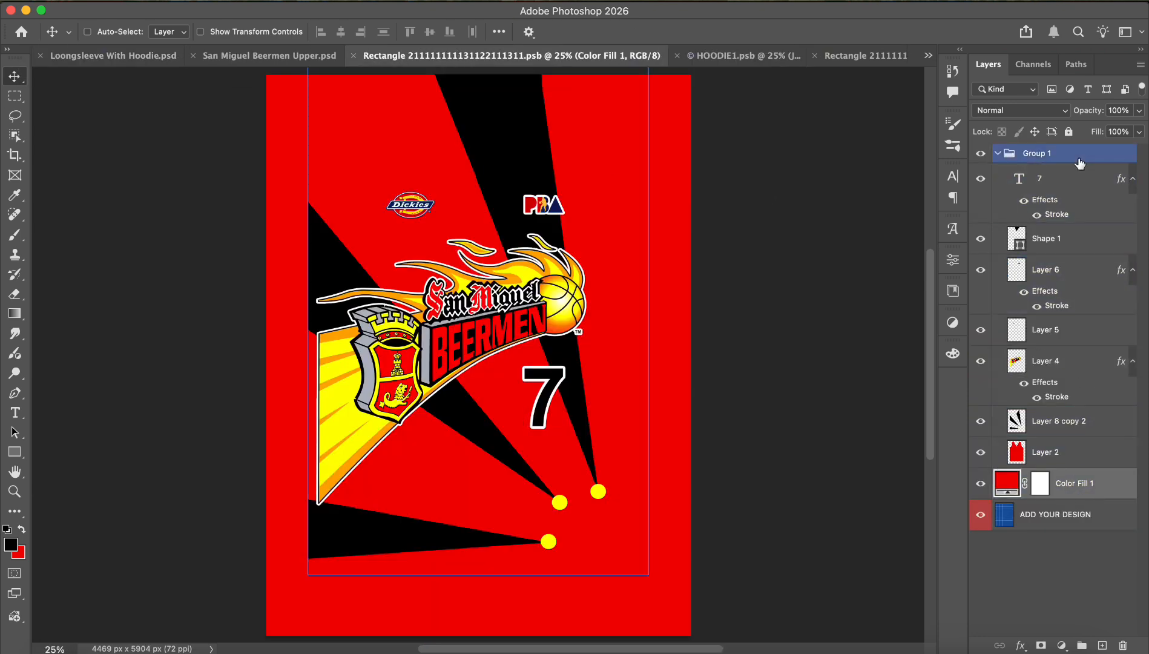
{"action": "left_click", "coordinate": [1080, 163]}
{"action": "left_click", "coordinate": [884, 56]}
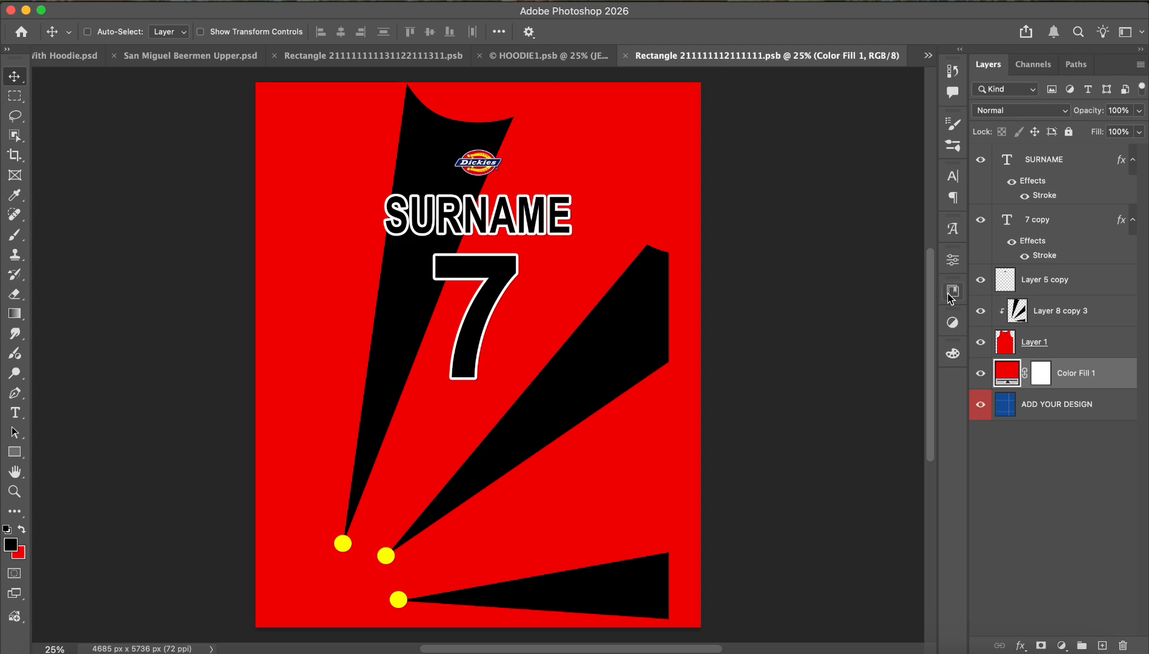
{"action": "left_click", "coordinate": [1042, 159]}
{"action": "left_click_drag", "start_coordinate": [1034, 342], "coordinate": [728, 383]}
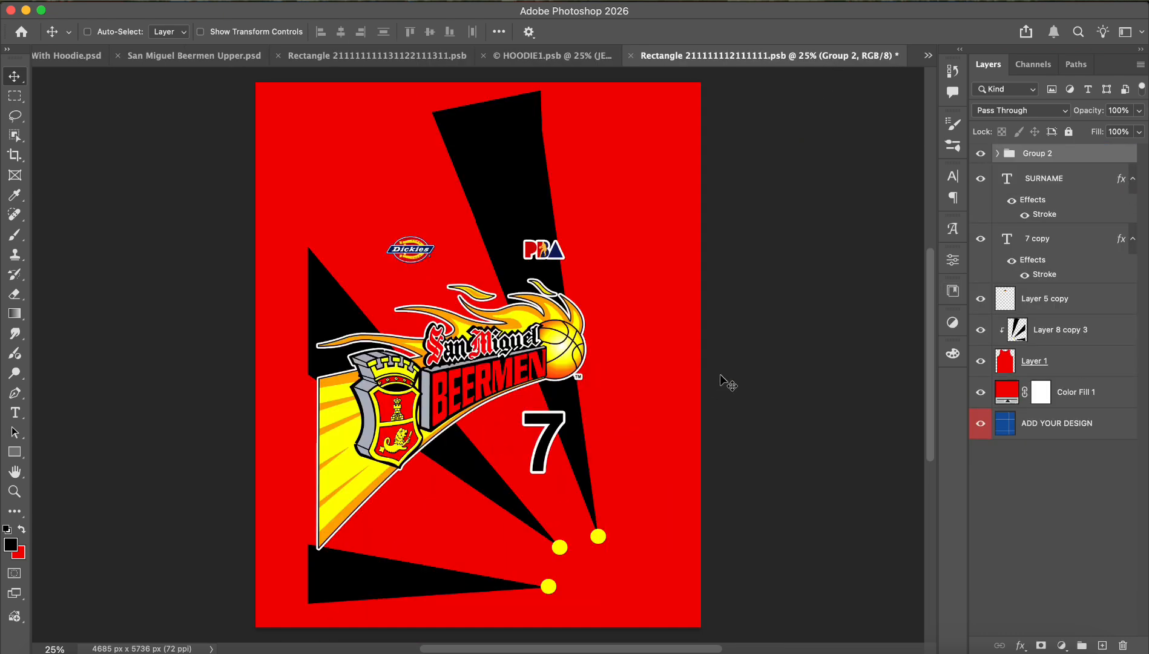
{"action": "left_click_drag", "start_coordinate": [1088, 158], "coordinate": [1030, 405]}
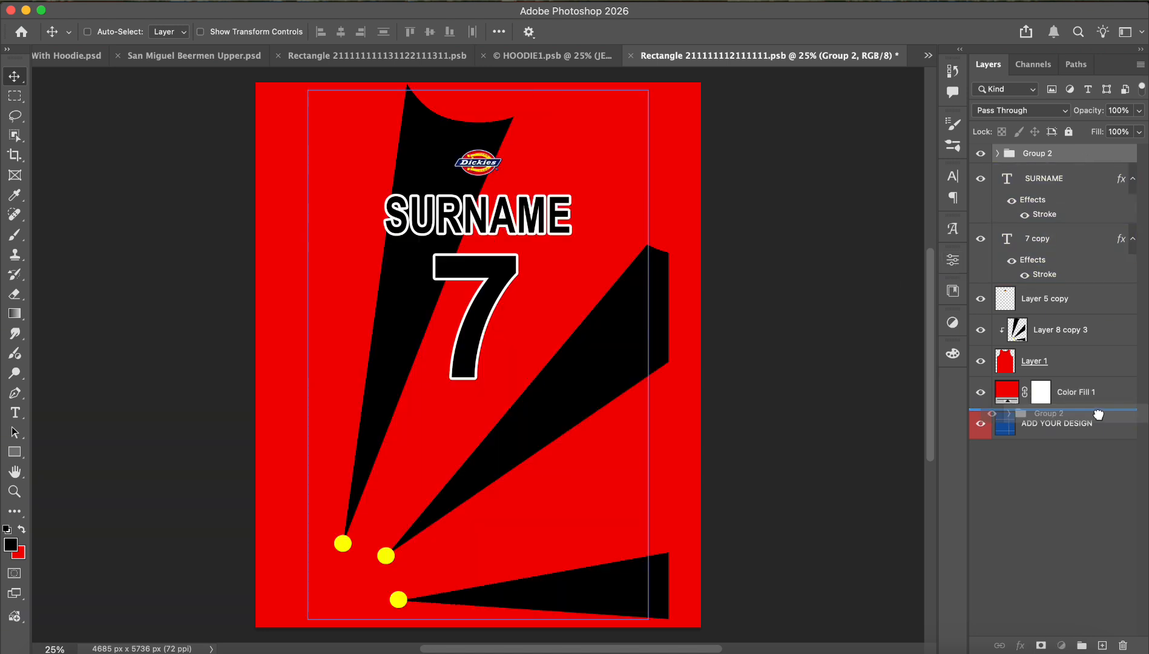
Temporarily hide Color Fill 1 and Layer 1 to compare the front design's position with the back design.
{"action": "left_click", "coordinate": [980, 373]}
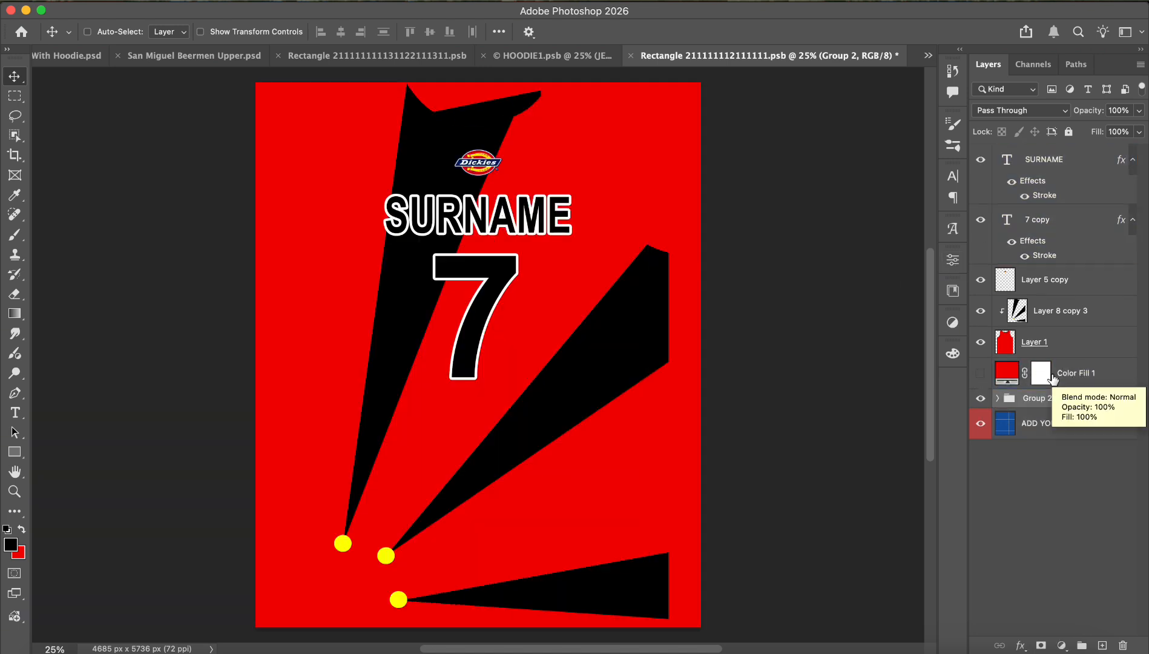
{"action": "left_click", "coordinate": [981, 343]}
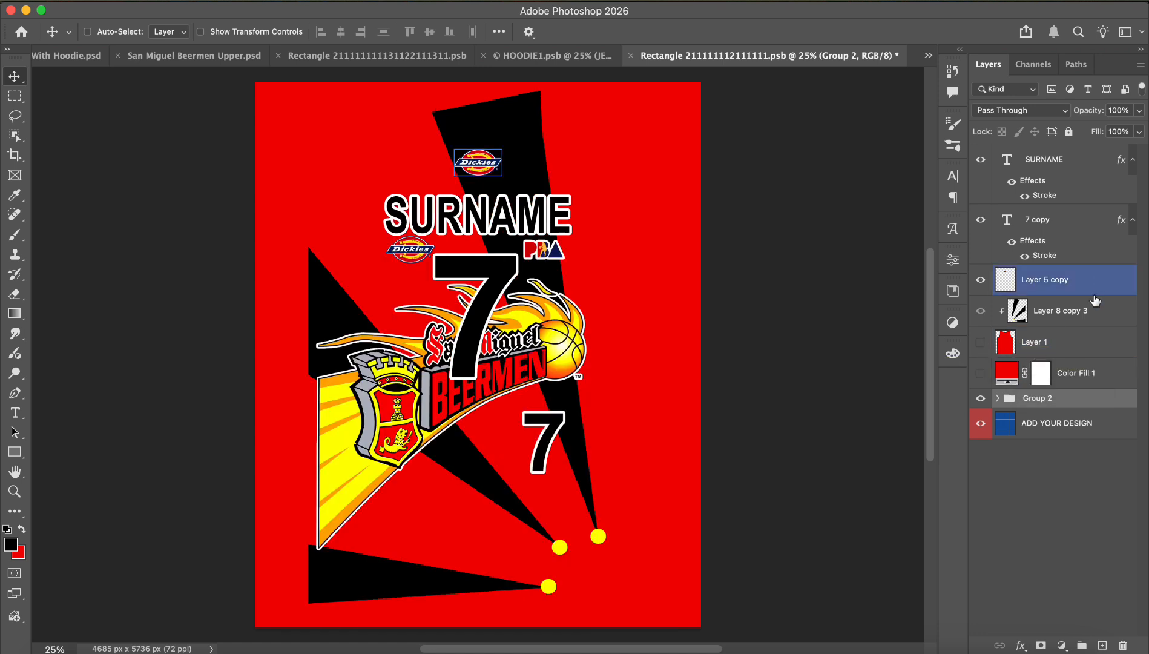
{"action": "left_click", "coordinate": [981, 342]}
{"action": "left_click", "coordinate": [981, 372]}
Group the back design layers together with Color Fill 1 and lower the group's opacity to 76%, with CMYK proof colours turned on.
{"action": "left_click", "coordinate": [1066, 342], "text": "shift"}
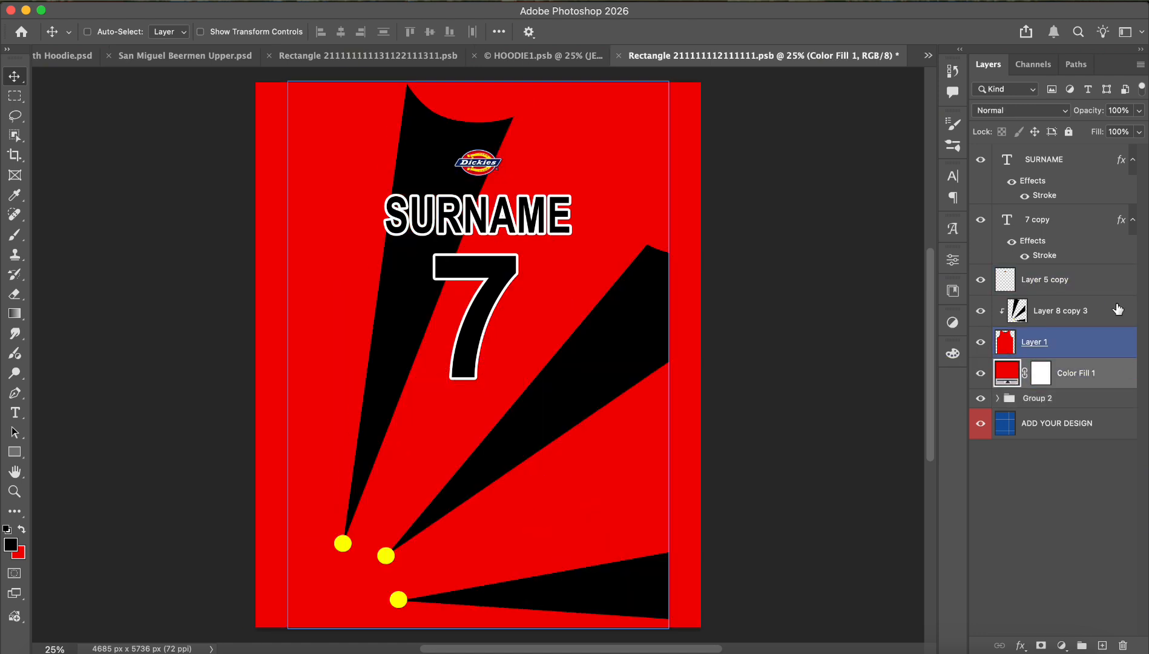
{"action": "left_click", "coordinate": [1078, 159], "text": "shift"}
{"action": "key", "text": "super+g"}
{"action": "left_click", "coordinate": [1140, 110]}
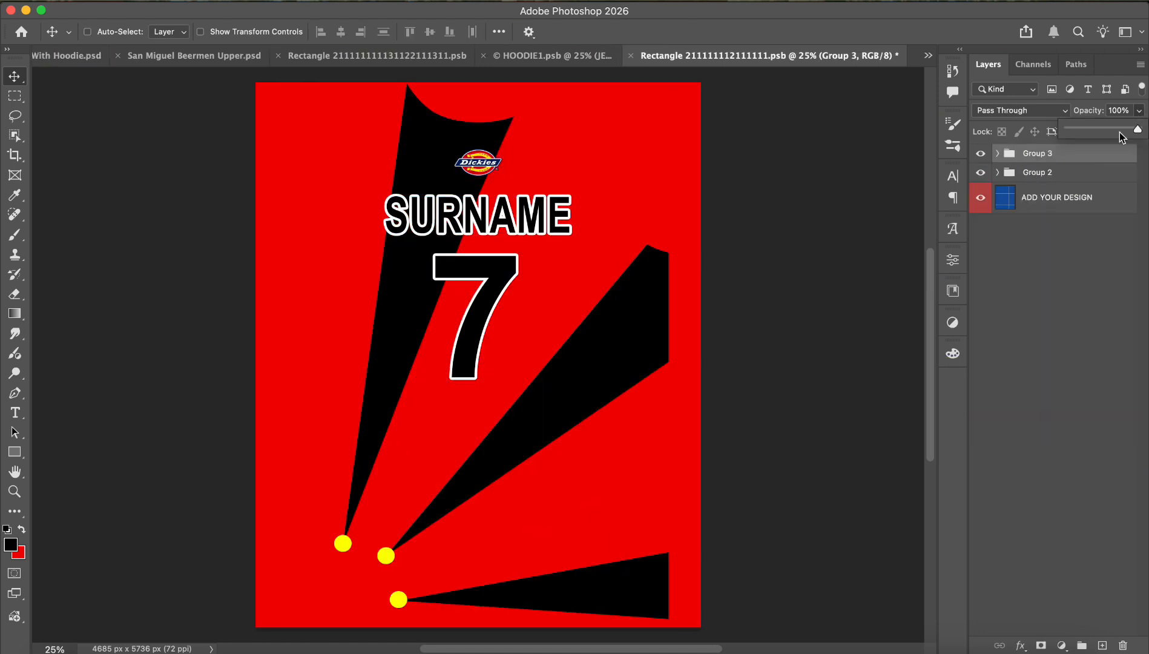
{"action": "left_click", "coordinate": [1121, 130]}
{"action": "key", "text": "super+y"}
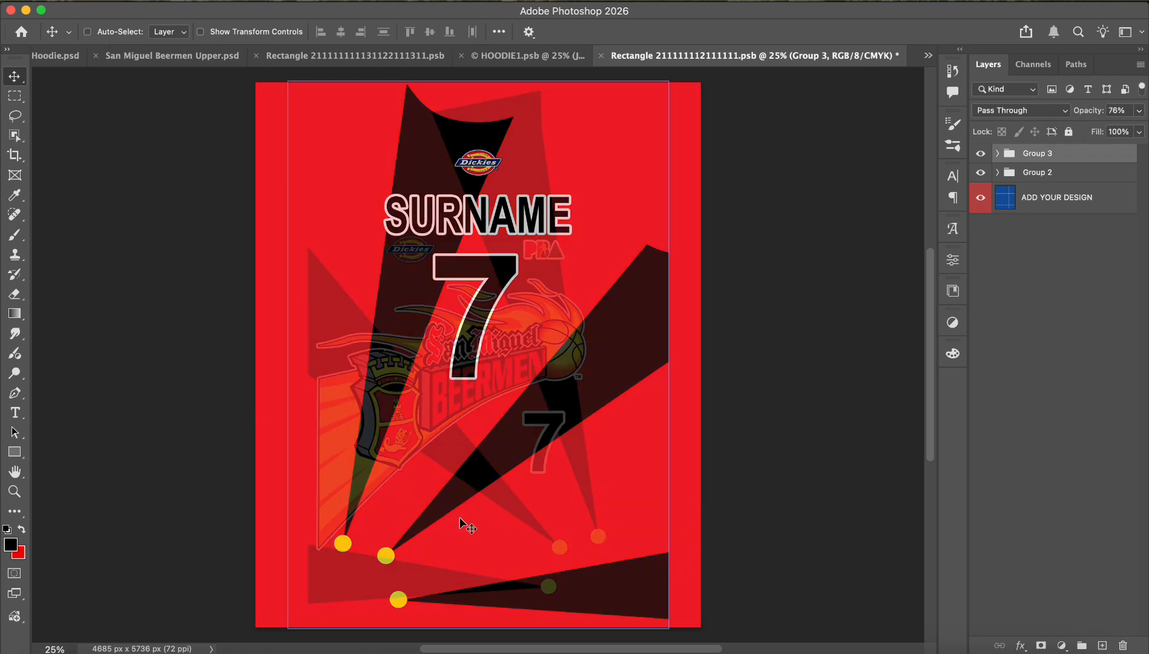
Scale the semi-transparent back design group down to about 82% over the front design reference.
{"action": "key", "text": "super+t"}
{"action": "left_click_drag", "start_coordinate": [669, 629], "coordinate": [663, 587]}
{"action": "left_click_drag", "start_coordinate": [285, 89], "coordinate": [342, 167]}
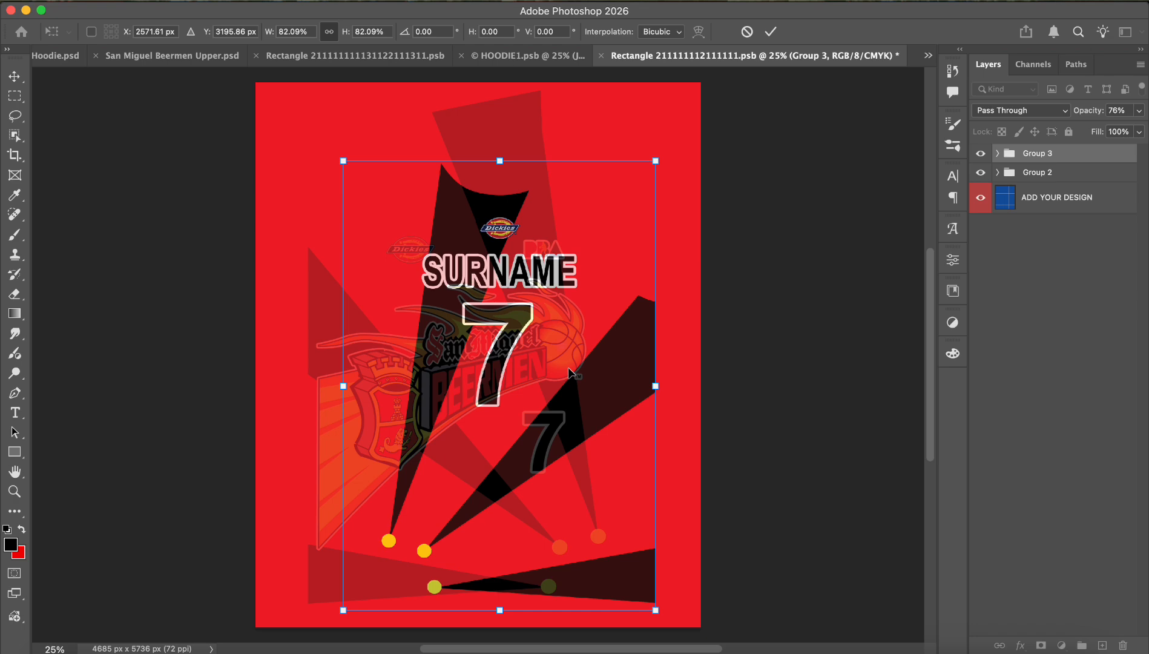
{"action": "left_click_drag", "start_coordinate": [572, 370], "coordinate": [628, 369]}
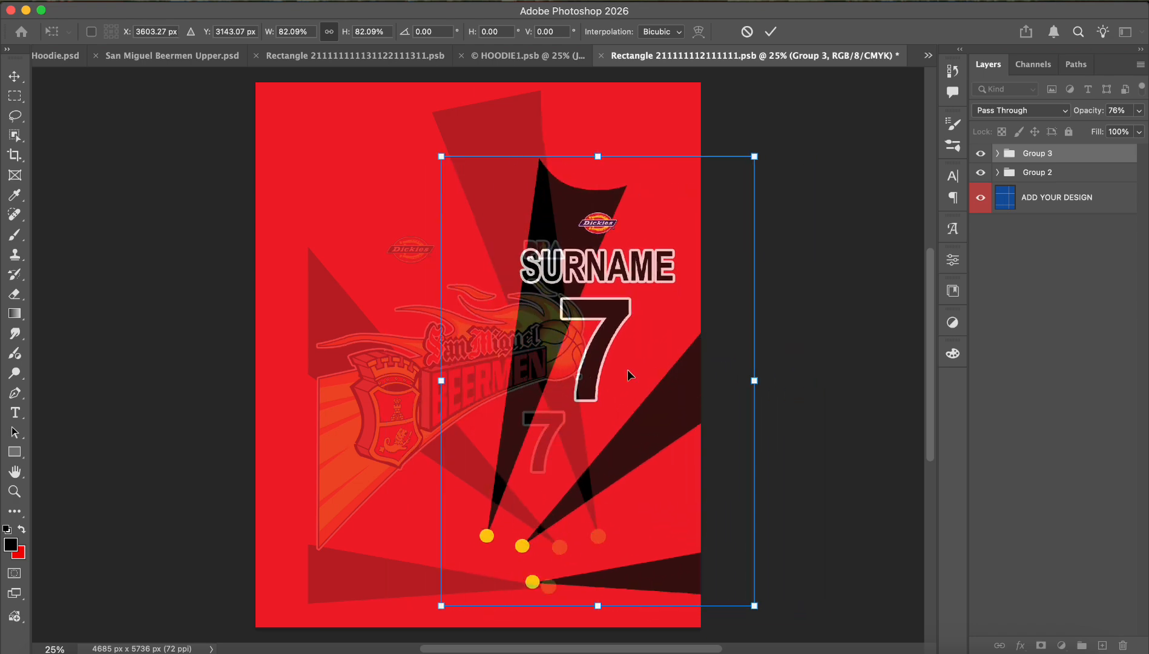
{"action": "right_click", "coordinate": [612, 369]}
{"action": "left_click", "coordinate": [681, 639]}
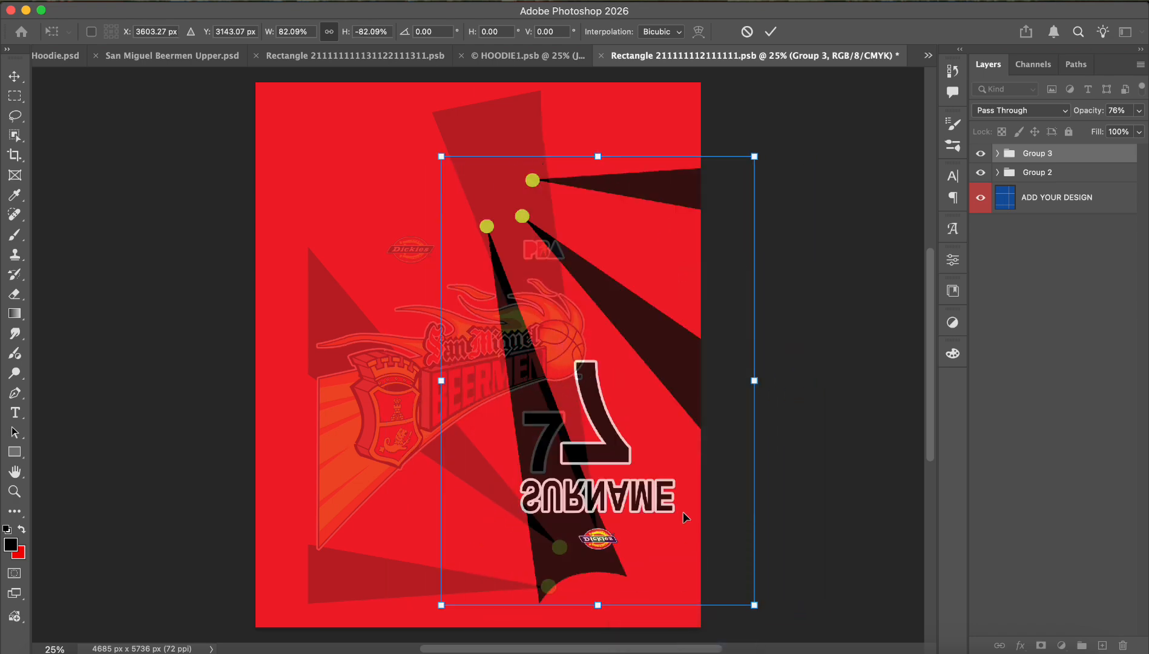
{"action": "key", "text": "super+z"}
{"action": "key", "text": "super+z"}
Flip the back design group horizontally, scale it to about 85%, and align its black spikes and yellow dots with the front design.
{"action": "right_click", "coordinate": [577, 422]}
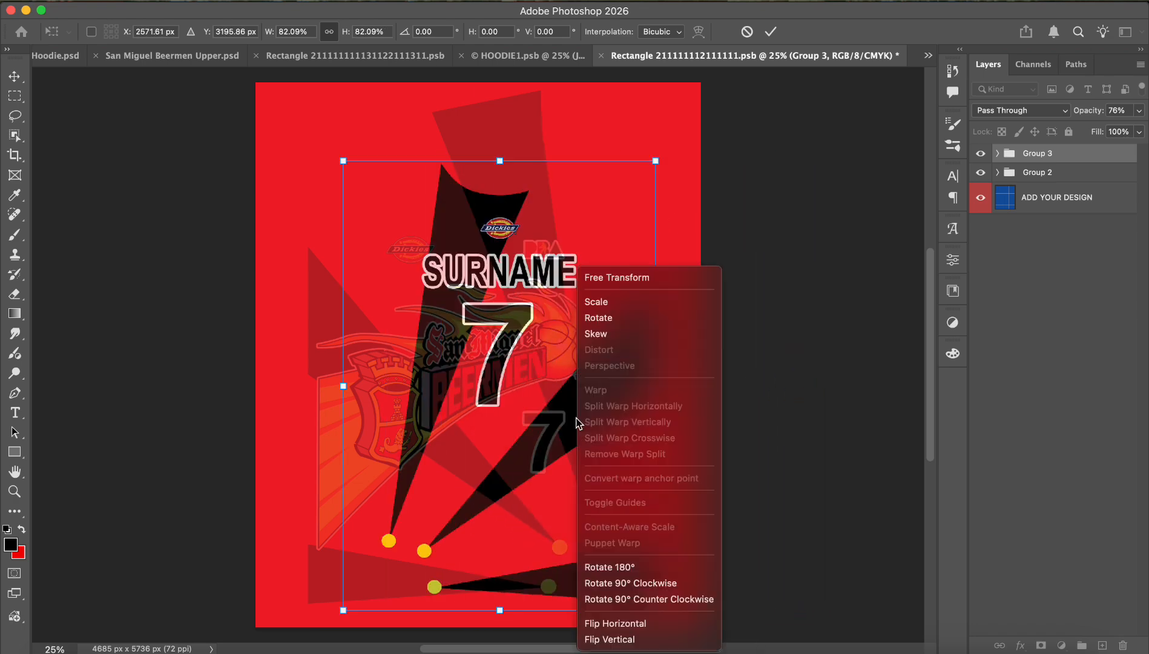
{"action": "left_click", "coordinate": [629, 618]}
{"action": "left_click_drag", "start_coordinate": [590, 521], "coordinate": [572, 516]}
{"action": "left_click_drag", "start_coordinate": [327, 155], "coordinate": [317, 139]}
{"action": "key", "text": "shift+Left"}
{"action": "key", "text": "shift+Down"}
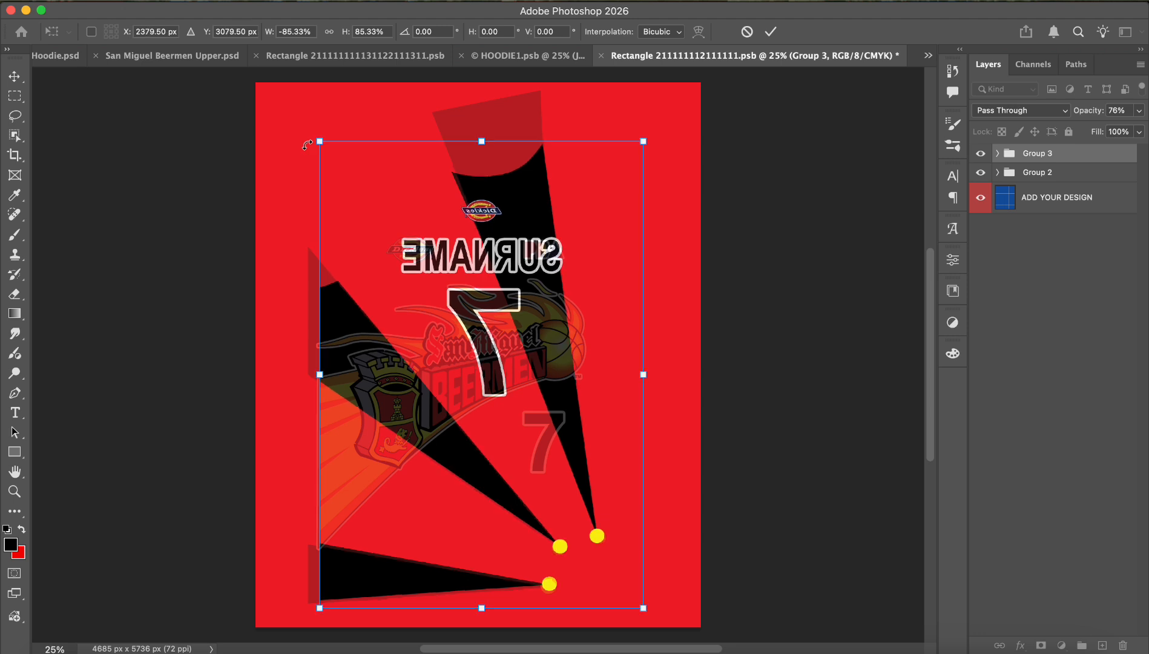
{"action": "key", "text": "shift+Down"}
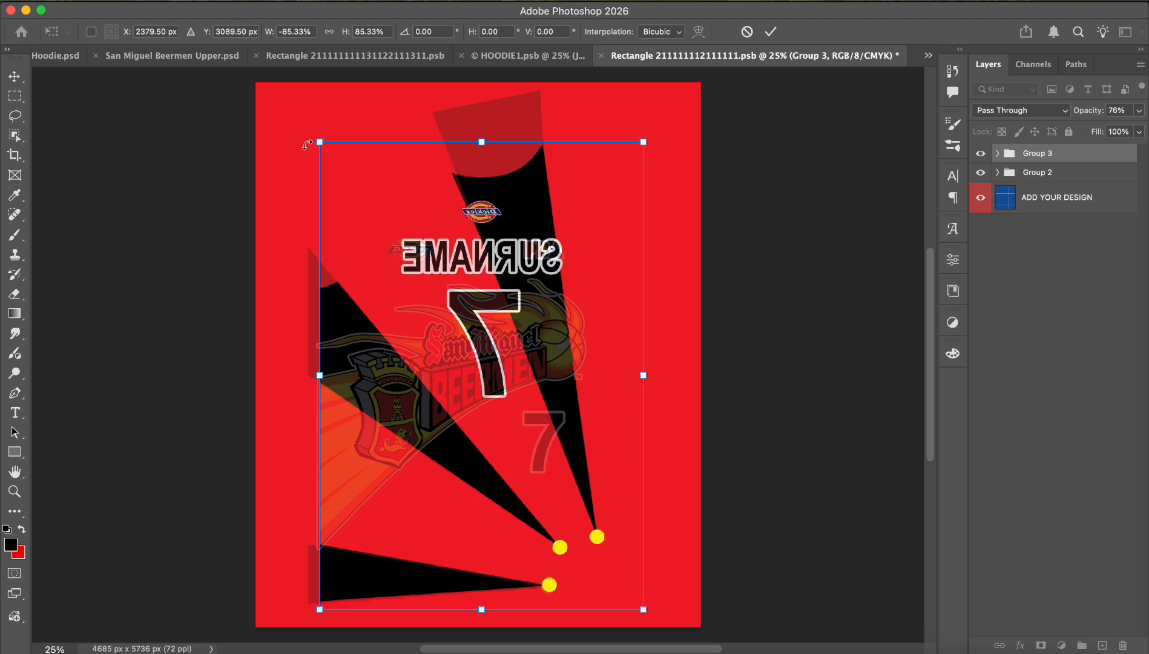
Flip the aligned back design group horizontally again so its lettering reads correctly, and apply the transform.
{"action": "right_click", "coordinate": [461, 284]}
{"action": "left_click", "coordinate": [513, 619]}
{"action": "key", "text": "Return"}
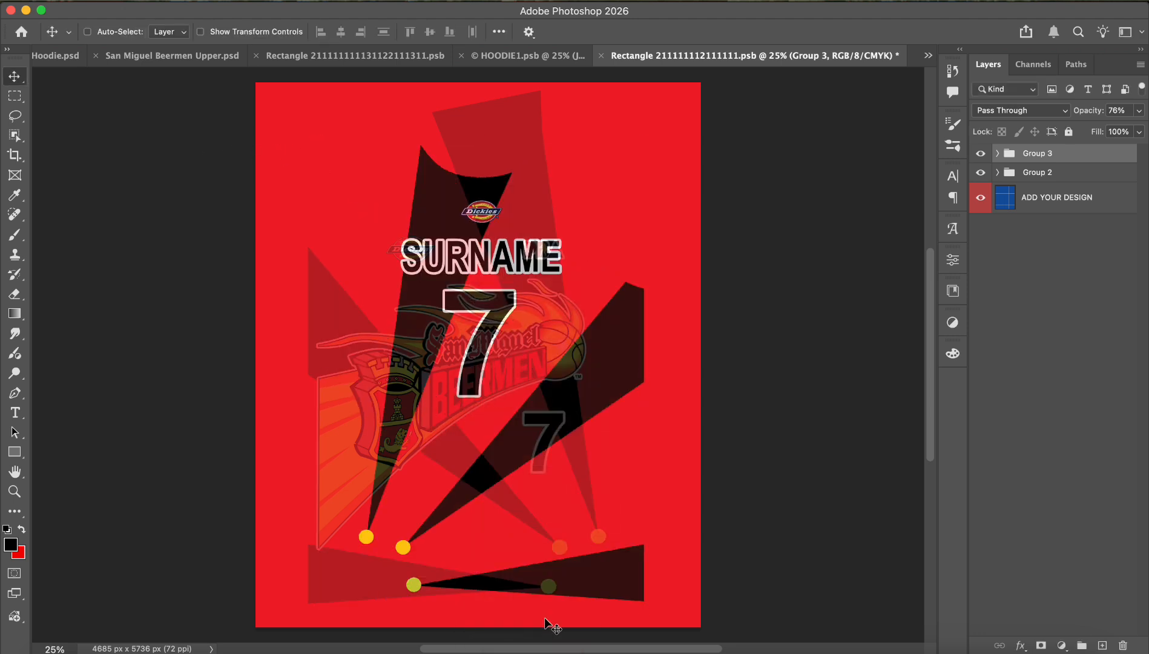
Restore the back design group's opacity to 100% and save the jersey design.
{"action": "left_click", "coordinate": [1140, 110]}
{"action": "left_click_drag", "start_coordinate": [1119, 128], "coordinate": [1144, 129]}
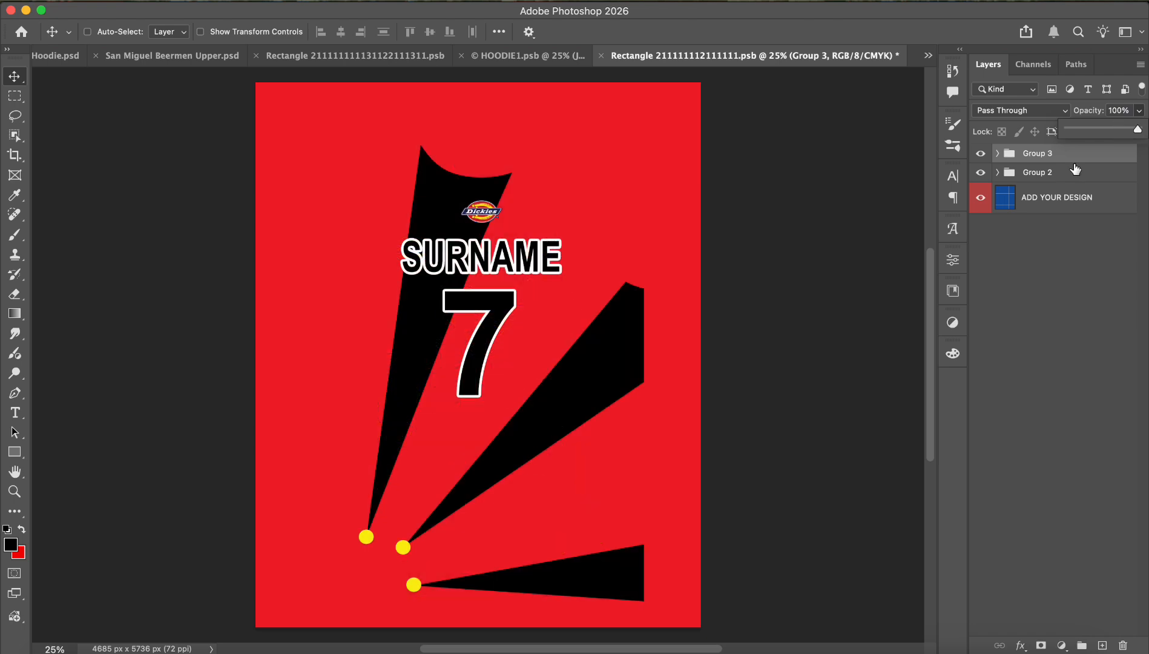
{"action": "key", "text": "super+s"}
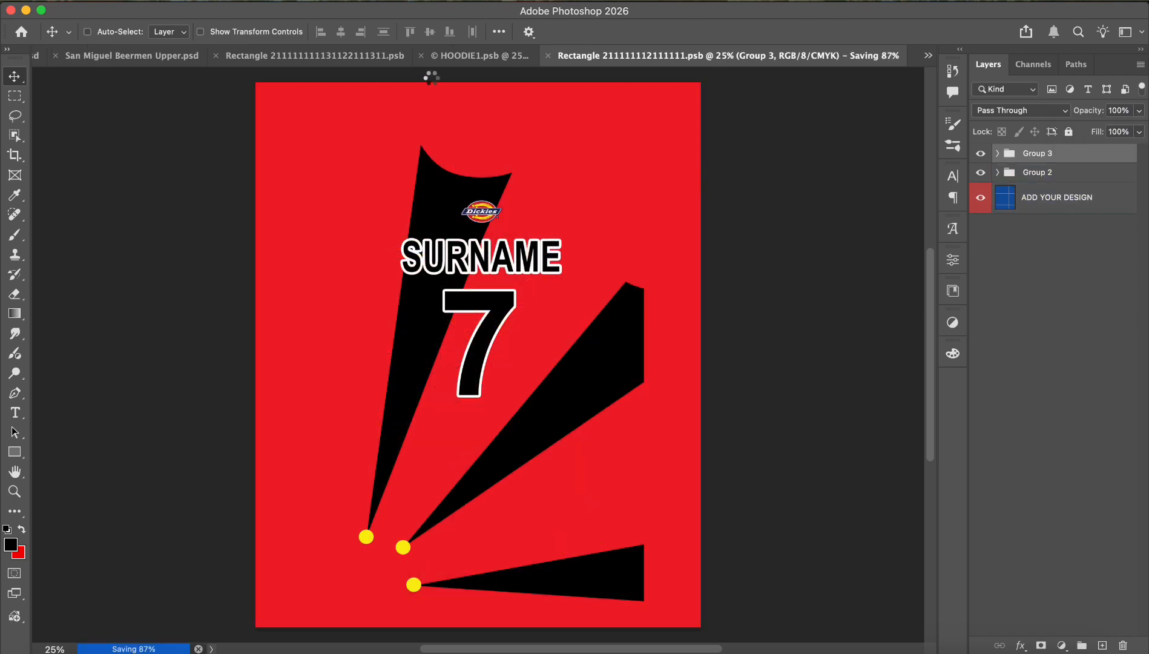
Check the resized jersey design in HOODIE1.psb, save that file, and review the back view in the main mockup.
{"action": "left_click", "coordinate": [489, 51]}
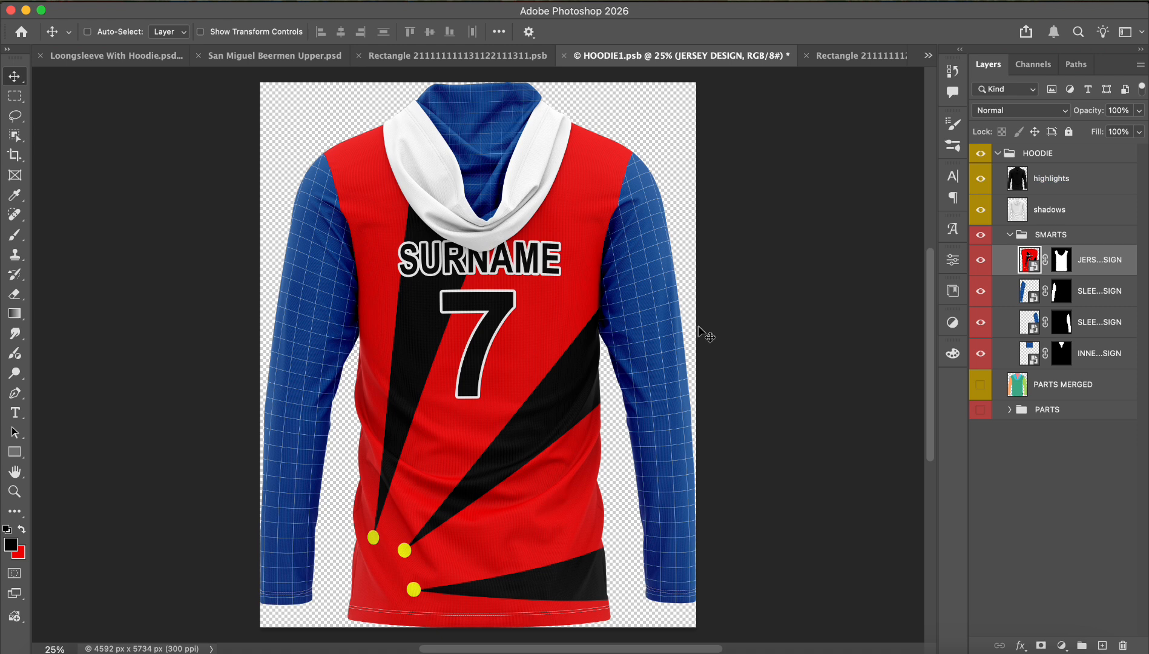
{"action": "key", "text": "ctrl+s"}
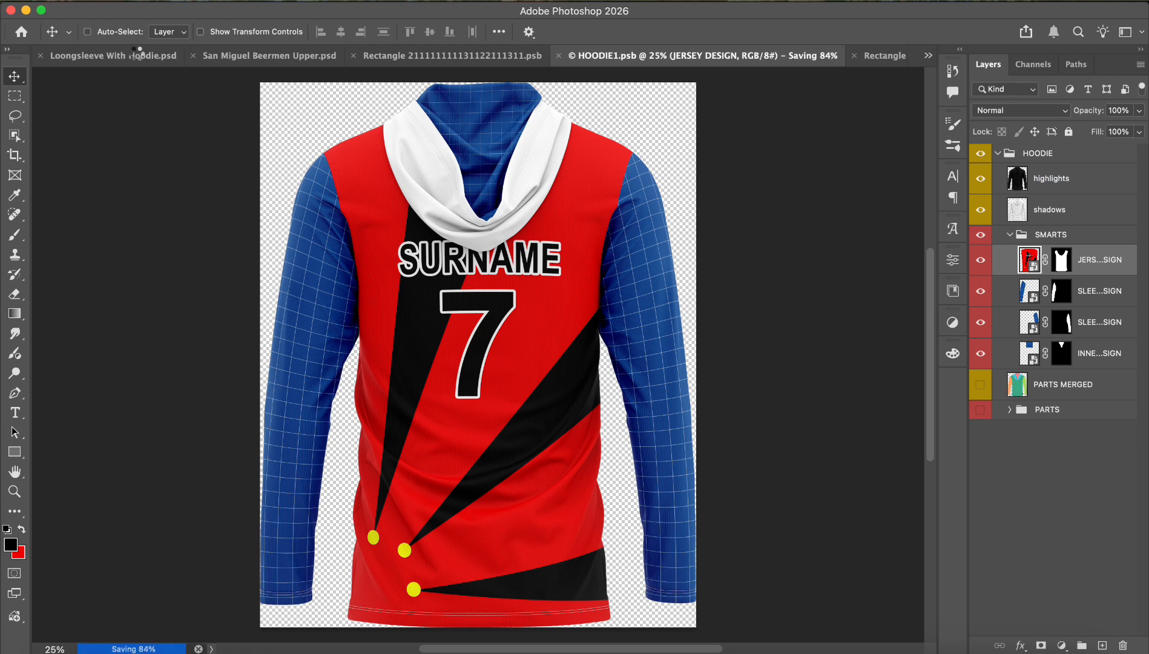
{"action": "left_click", "coordinate": [114, 56]}
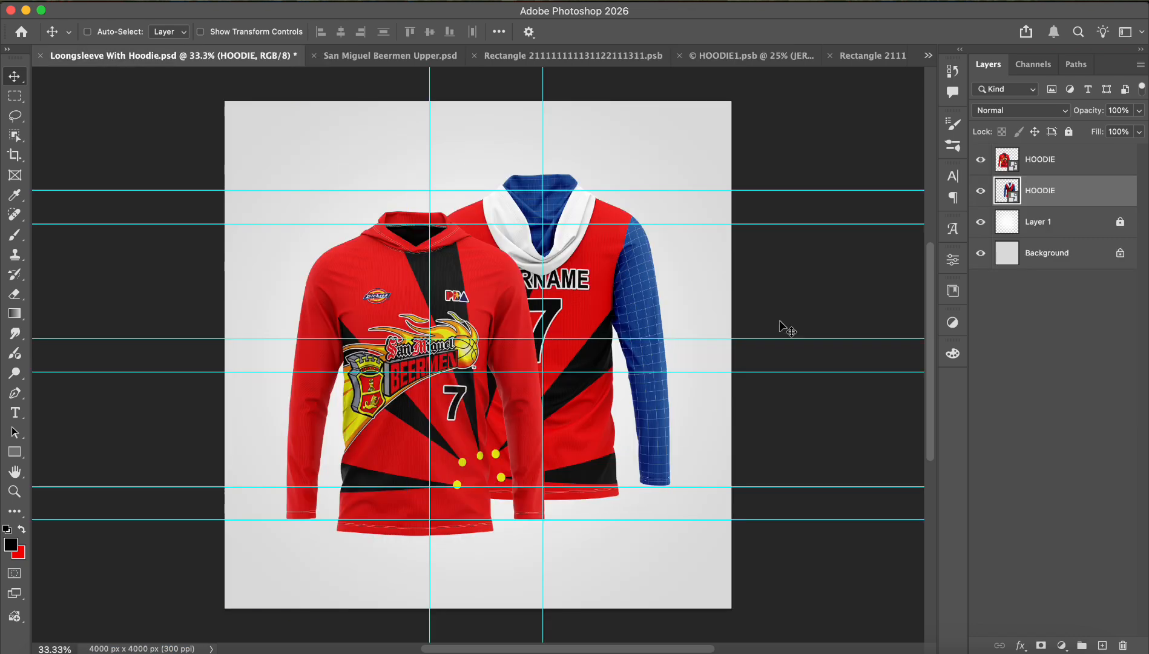
In HOODIE1.psb, open the inner hood design smart object, cover it with a black solid color fill, save it and close it.
{"action": "left_click", "coordinate": [764, 57]}
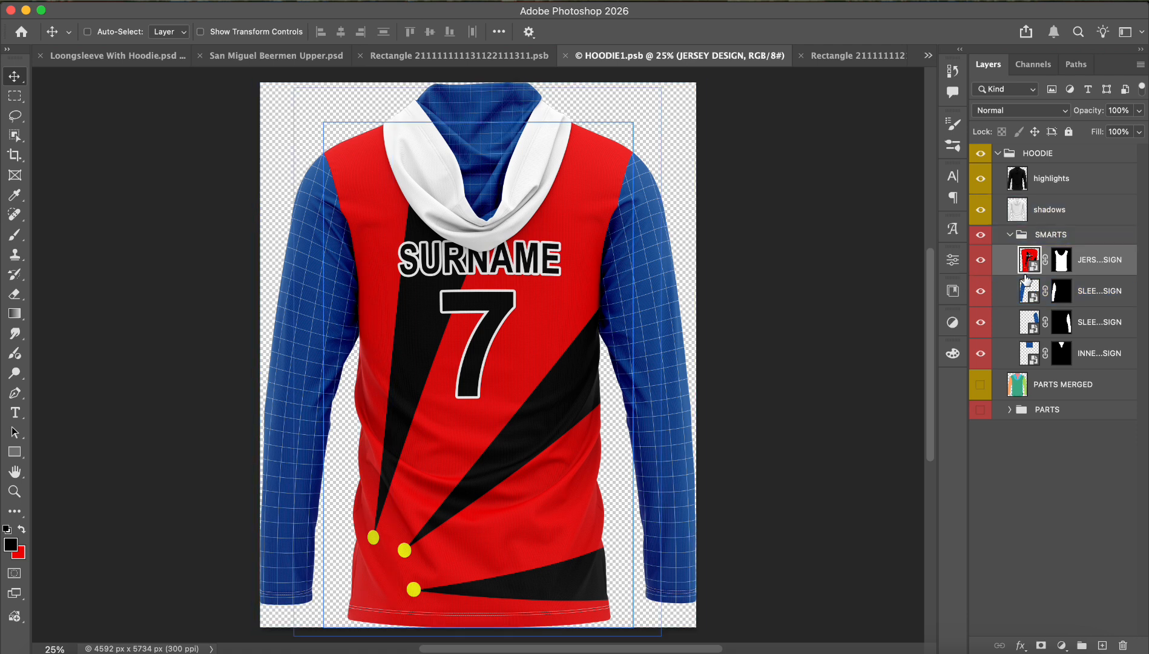
{"action": "left_click", "coordinate": [1029, 356]}
{"action": "double_click", "coordinate": [1030, 356]}
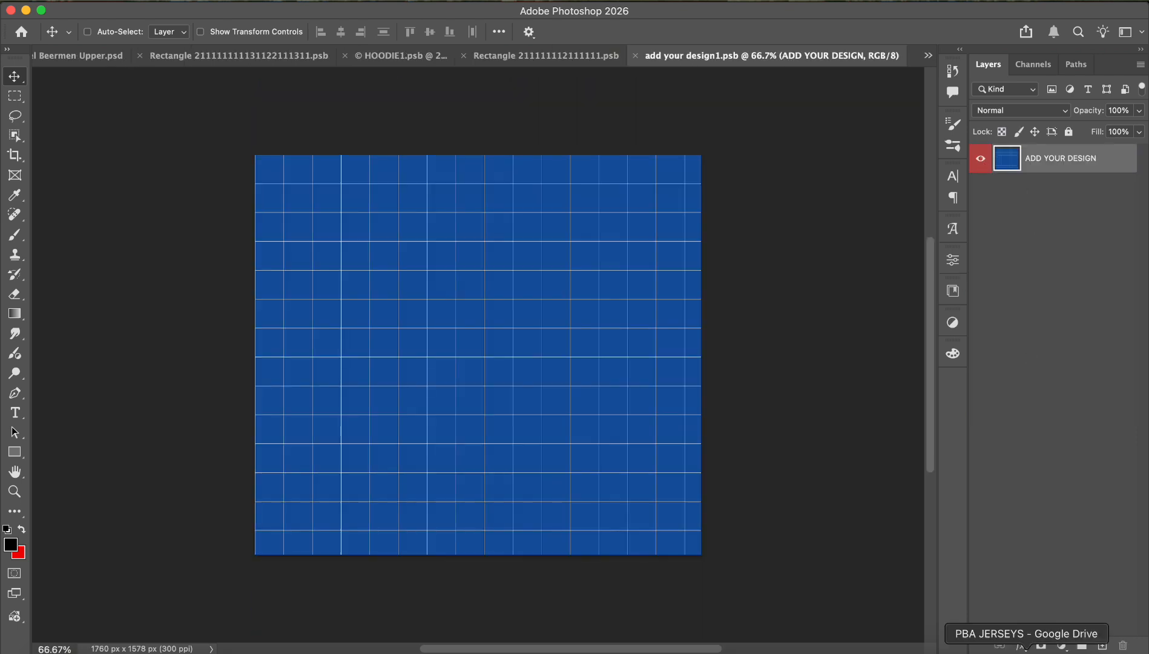
{"action": "left_click", "coordinate": [1063, 646]}
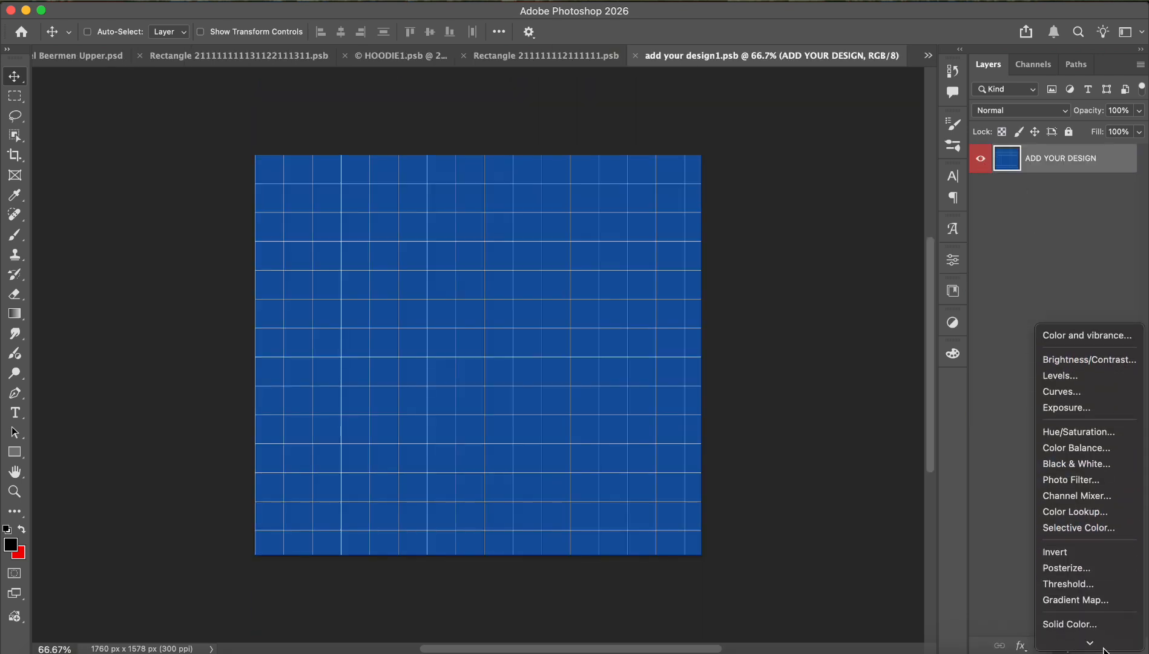
{"action": "left_click", "coordinate": [1085, 611]}
{"action": "left_click", "coordinate": [927, 411]}
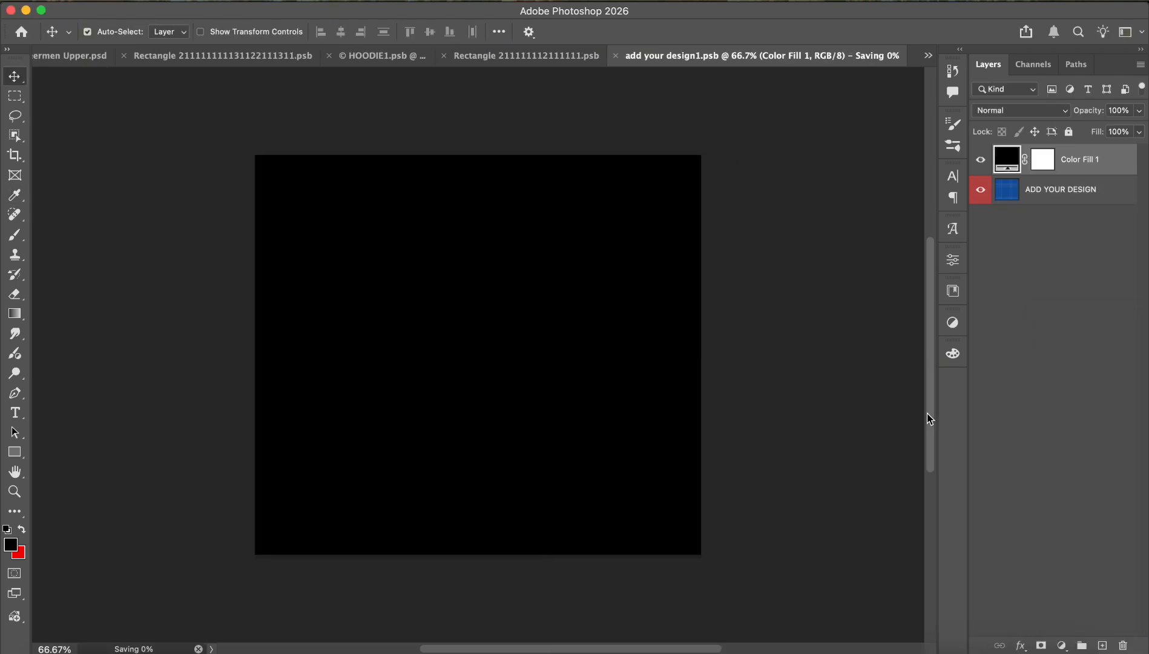
{"action": "key", "text": "super+w"}
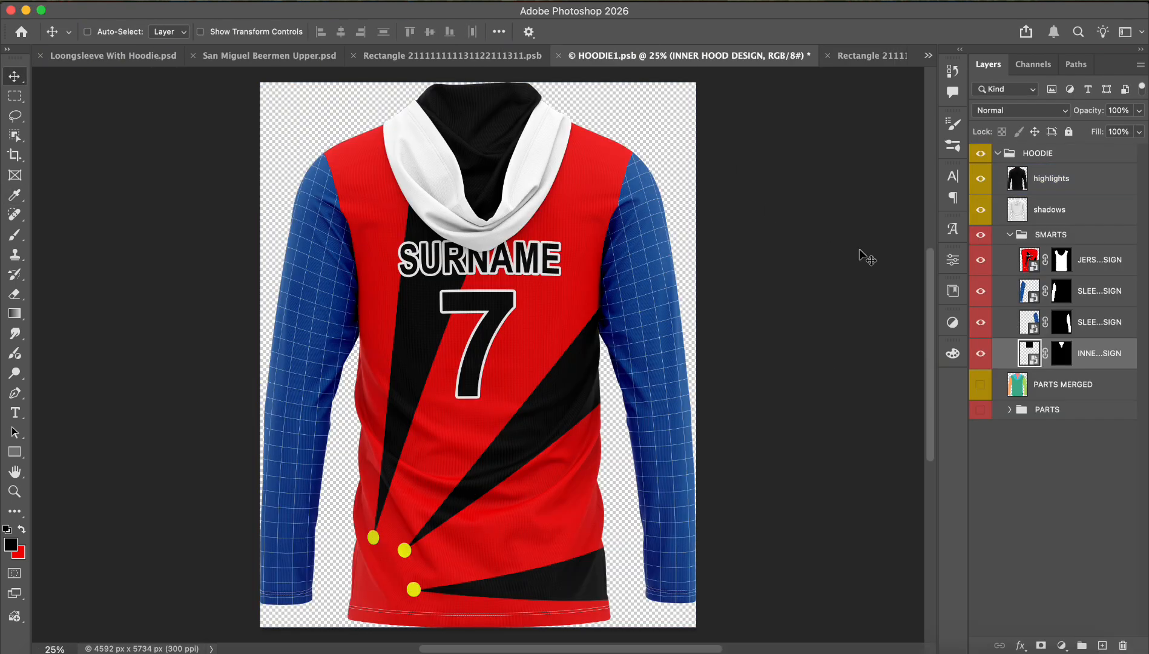
Look over the design smart object layers in HOODIE1.psb and expand the PARTS group.
{"action": "left_click", "coordinate": [1048, 284]}
{"action": "left_click", "coordinate": [1032, 259]}
{"action": "left_click", "coordinate": [1030, 292]}
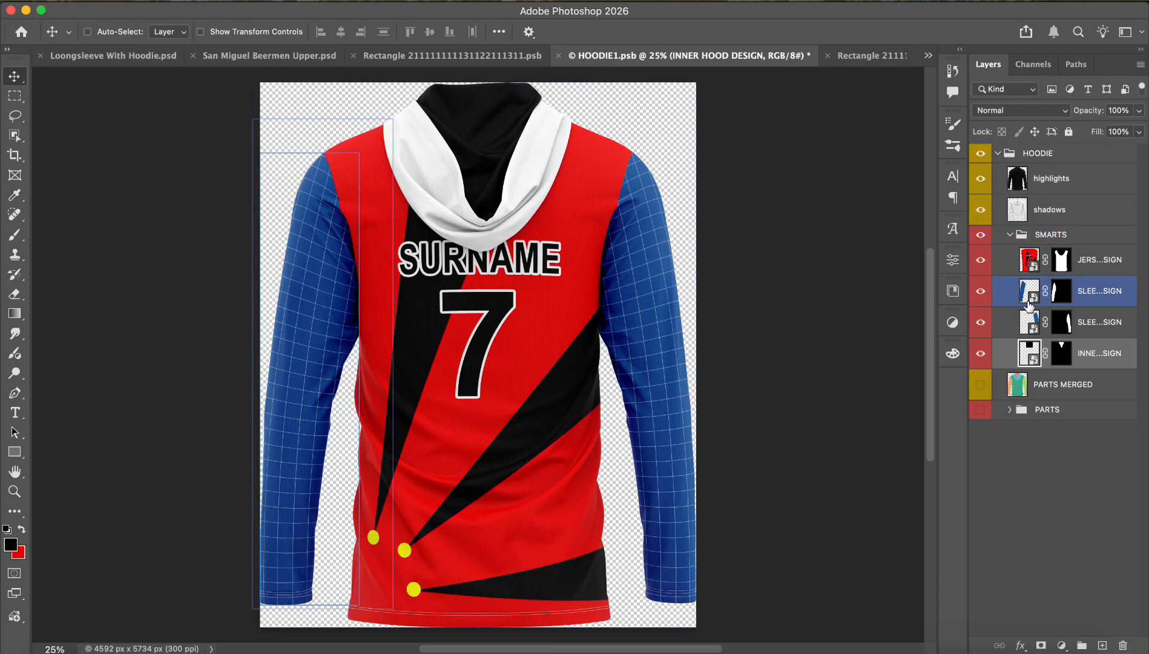
{"action": "left_click", "coordinate": [1008, 322]}
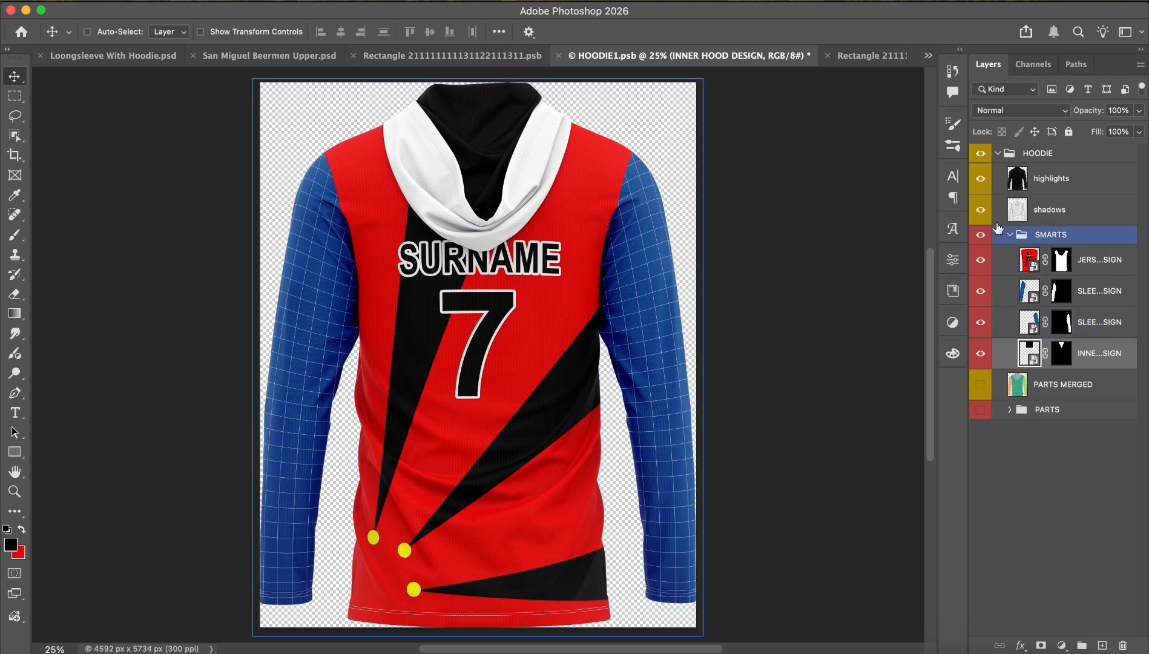
{"action": "left_click", "coordinate": [982, 211]}
{"action": "left_click", "coordinate": [985, 212]}
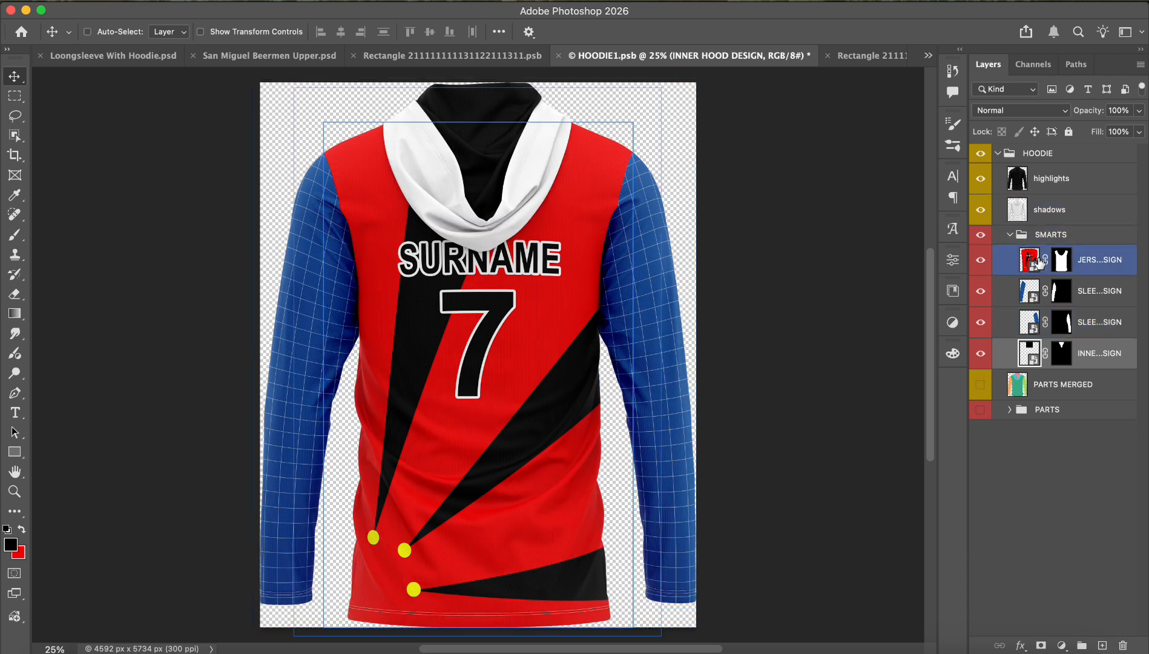
{"action": "left_click", "coordinate": [1010, 411]}
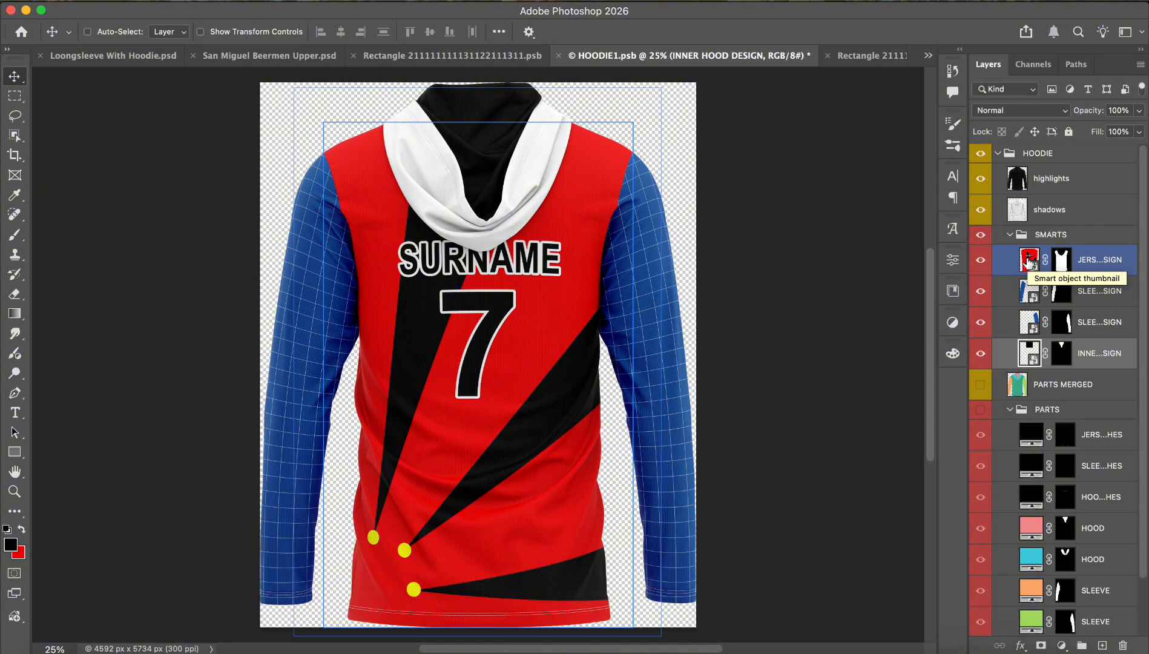
Open the upper sleeve design smart object, add a solid color fill of red ee0000, save it and close it.
{"action": "double_click", "coordinate": [1028, 260]}
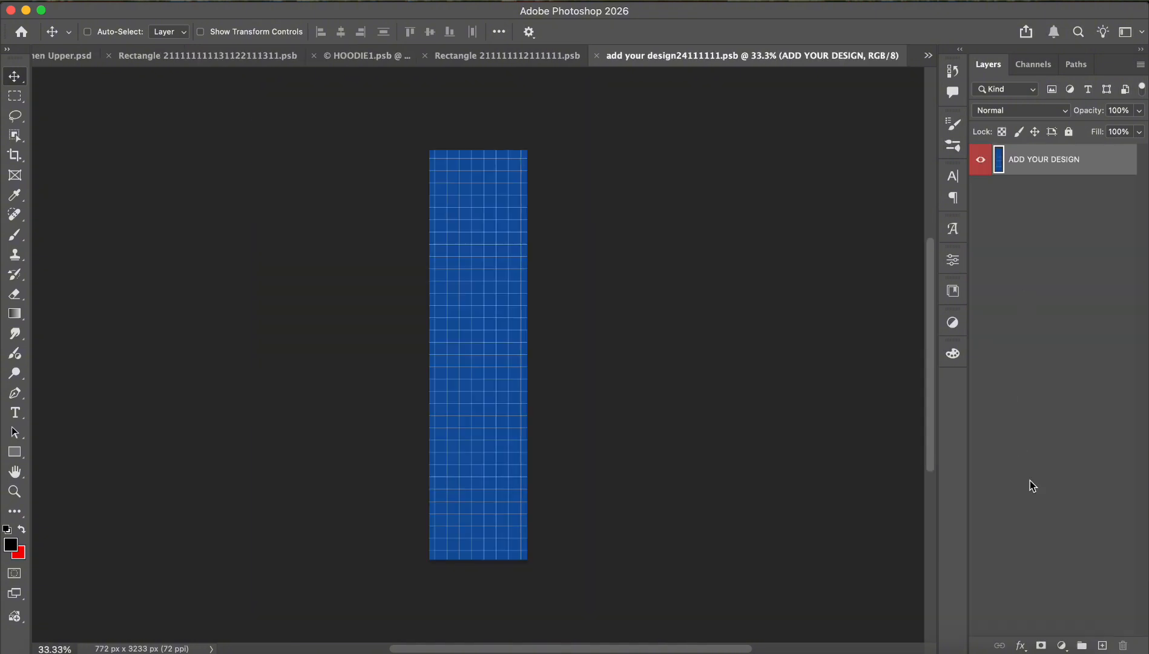
{"action": "left_click", "coordinate": [1061, 645]}
{"action": "scroll", "coordinate": [1084, 424], "scroll_direction": "down", "scroll_amount": 2}
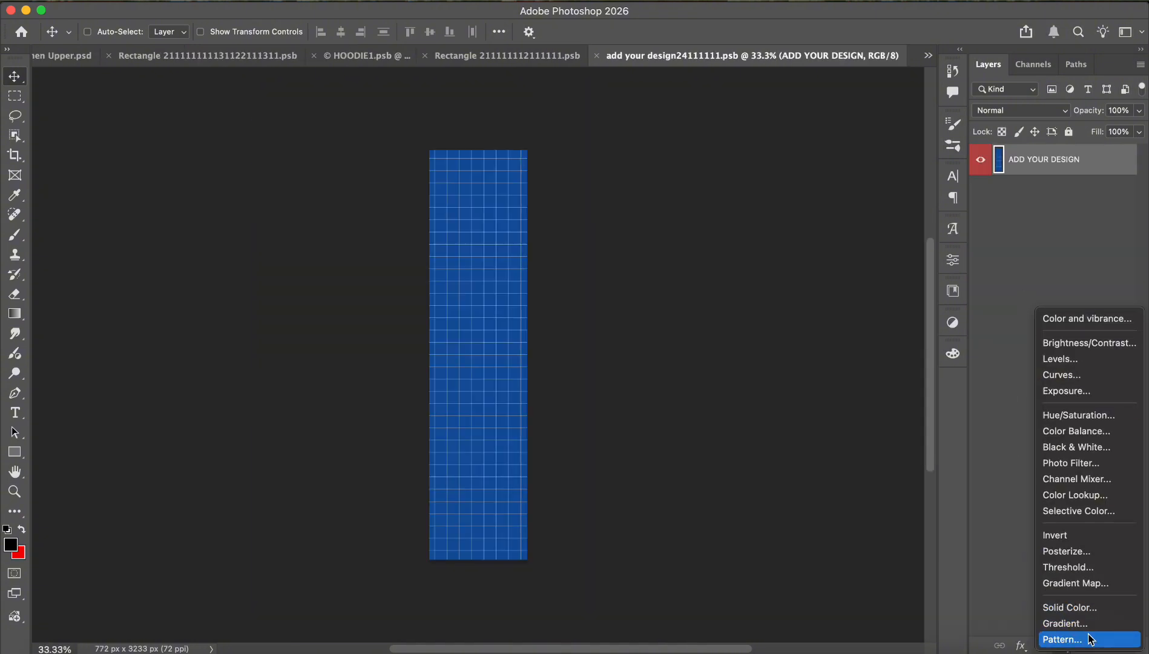
{"action": "left_click", "coordinate": [1090, 609]}
{"action": "left_click", "coordinate": [20, 556]}
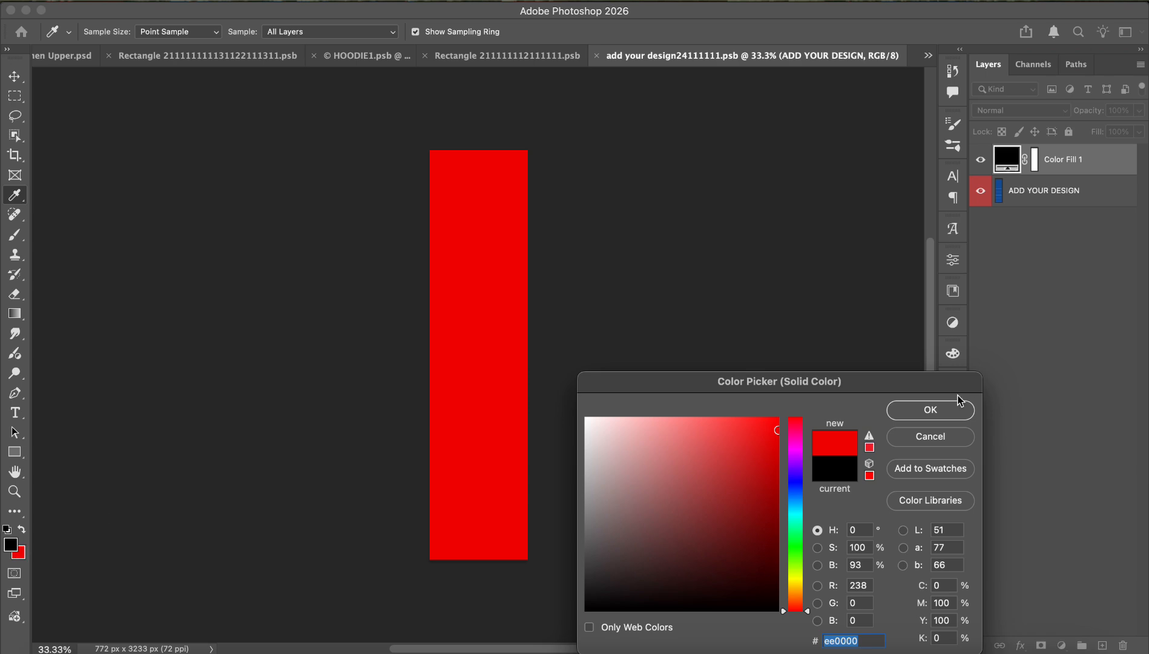
{"action": "left_click", "coordinate": [947, 406]}
{"action": "key", "text": "super+s"}
{"action": "key", "text": "super+w"}
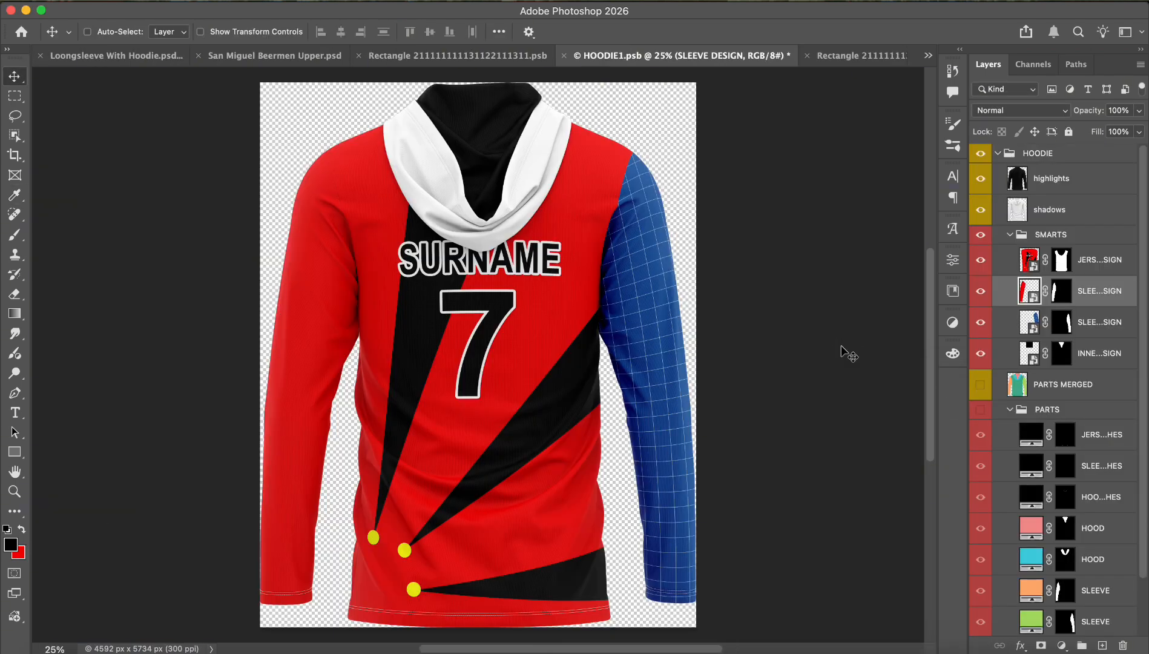
Cover the remaining blue sleeve's smart object design with the same red solid color fill, save it and close it.
{"action": "scroll", "coordinate": [1044, 414], "scroll_direction": "down", "scroll_amount": 2}
{"action": "left_click", "coordinate": [1036, 349]}
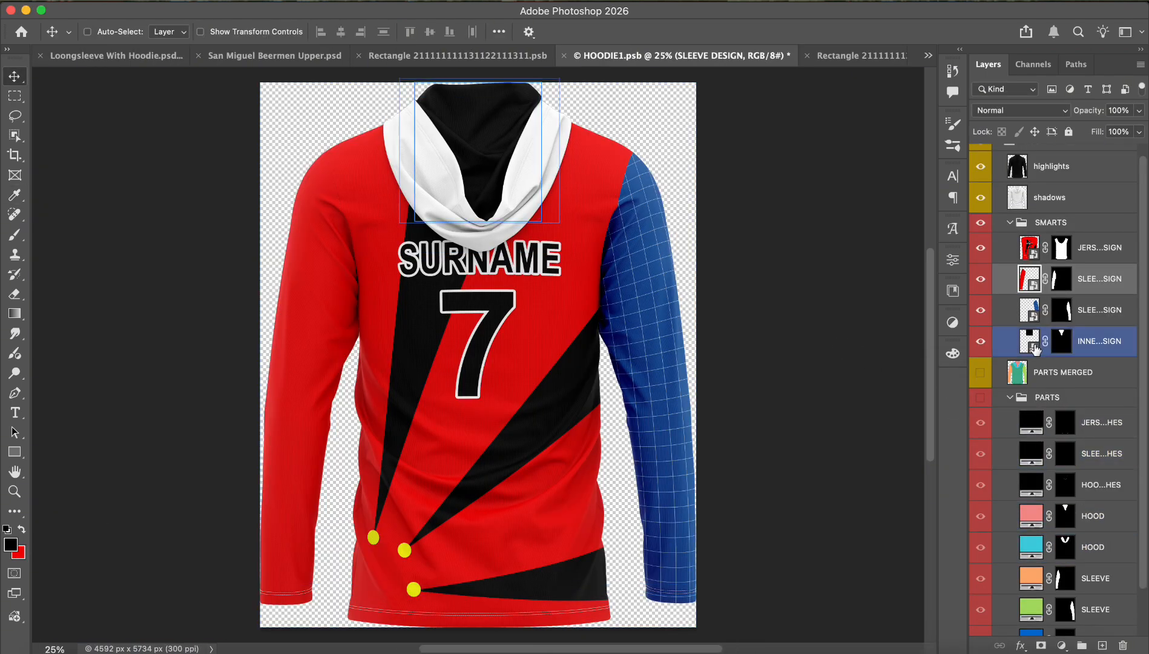
{"action": "double_click", "coordinate": [1031, 310]}
{"action": "left_click", "coordinate": [1062, 645]}
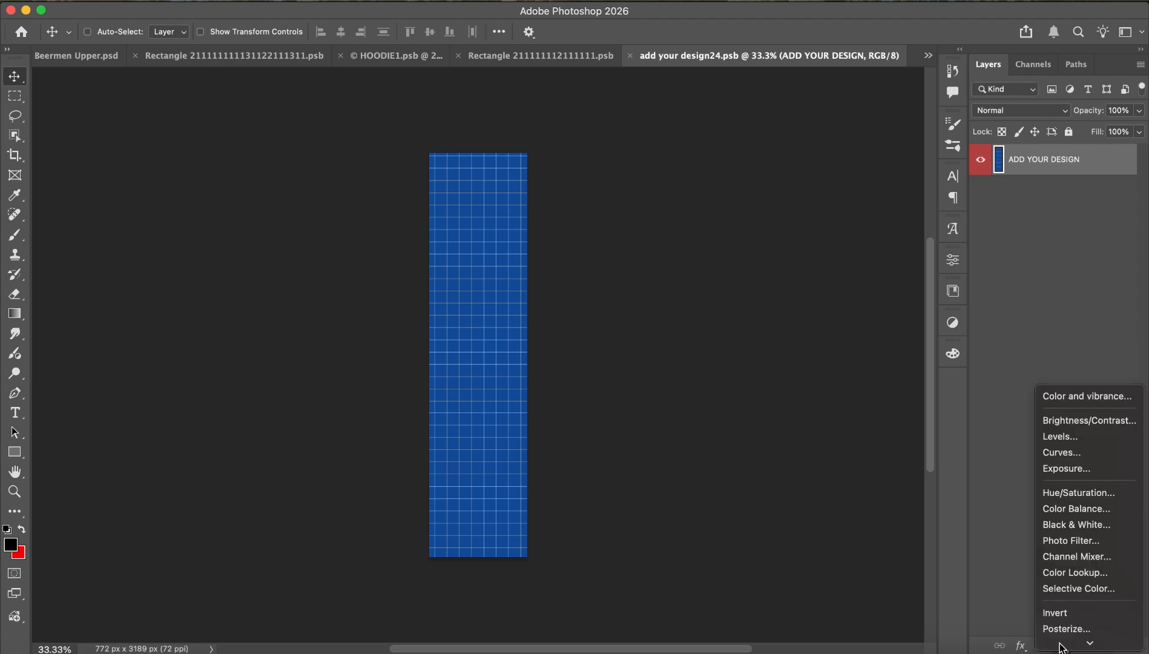
{"action": "left_click", "coordinate": [1087, 609]}
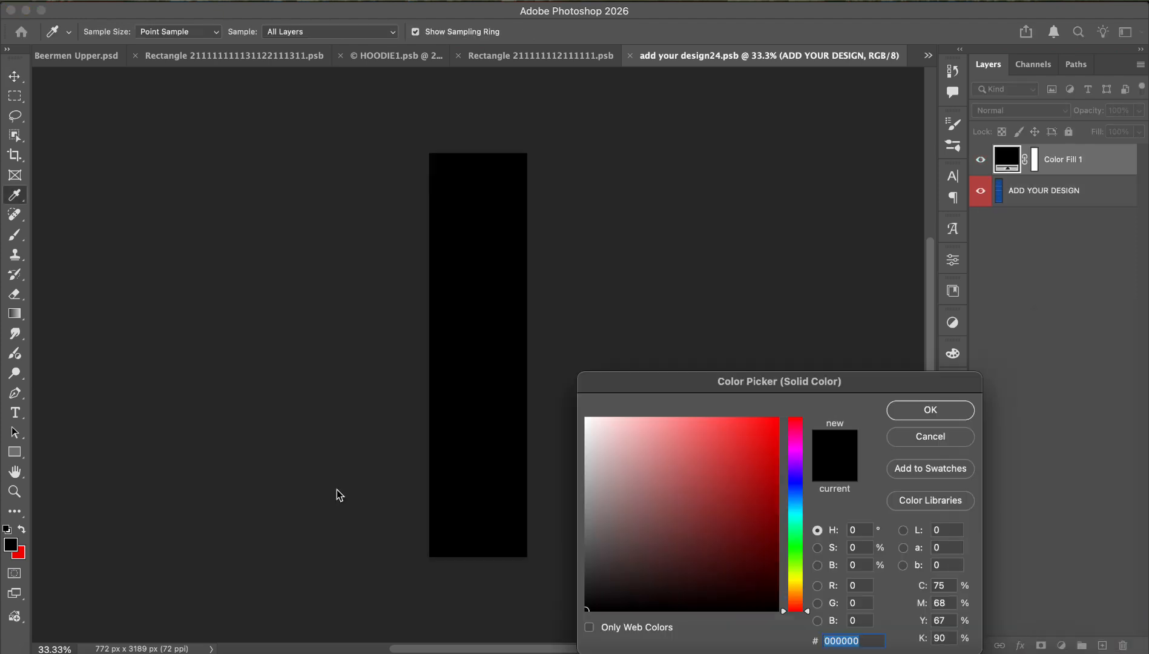
{"action": "left_click", "coordinate": [24, 553]}
{"action": "left_click", "coordinate": [906, 412]}
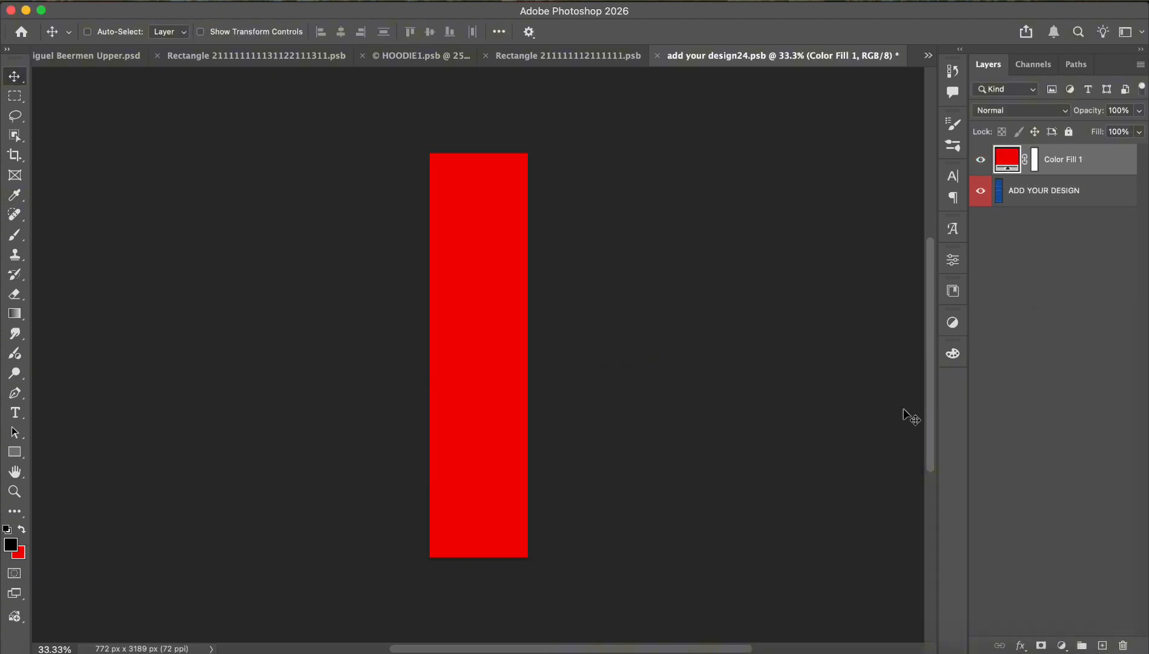
{"action": "key", "text": "super+s"}
{"action": "key", "text": "super+w"}
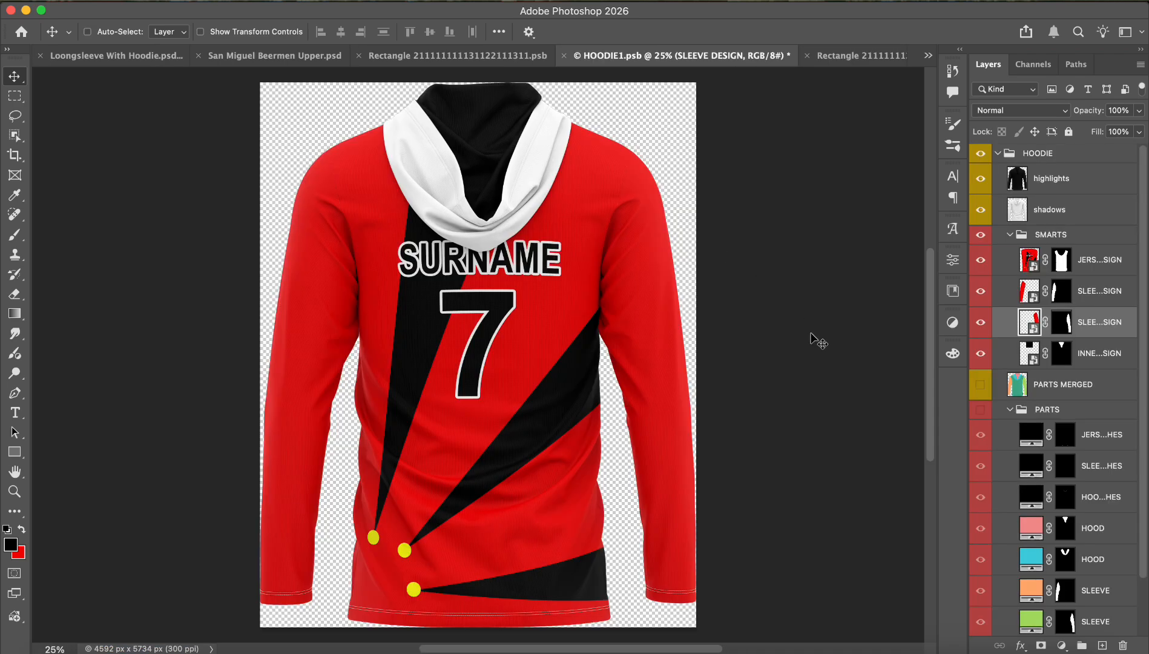
Copy the cyan HOOD color layer from the PARTS group into the bottom of the SMARTS group.
{"action": "left_click", "coordinate": [1090, 528]}
{"action": "scroll", "coordinate": [1090, 528], "scroll_direction": "down", "scroll_amount": 2}
{"action": "left_click", "coordinate": [1089, 527]}
{"action": "left_click", "coordinate": [1087, 495]}
{"action": "left_click_drag", "start_coordinate": [1087, 495], "coordinate": [1090, 309]}
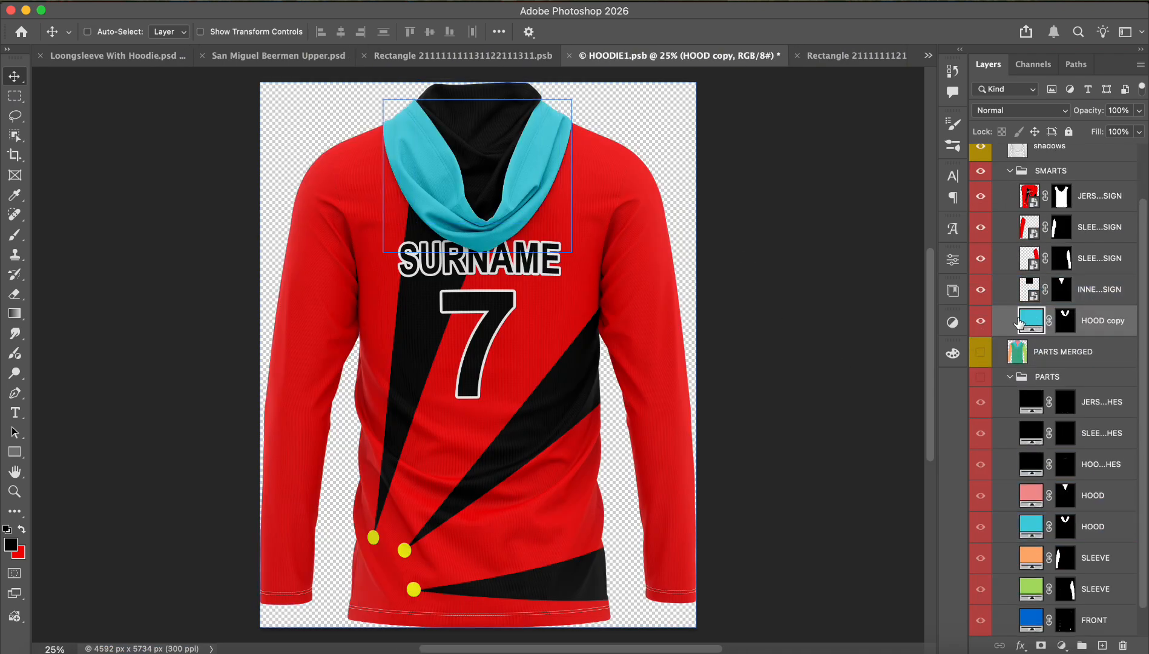
Recolor the copied hood layer with the red background color and save HOODIE1.psb.
{"action": "double_click", "coordinate": [1029, 323]}
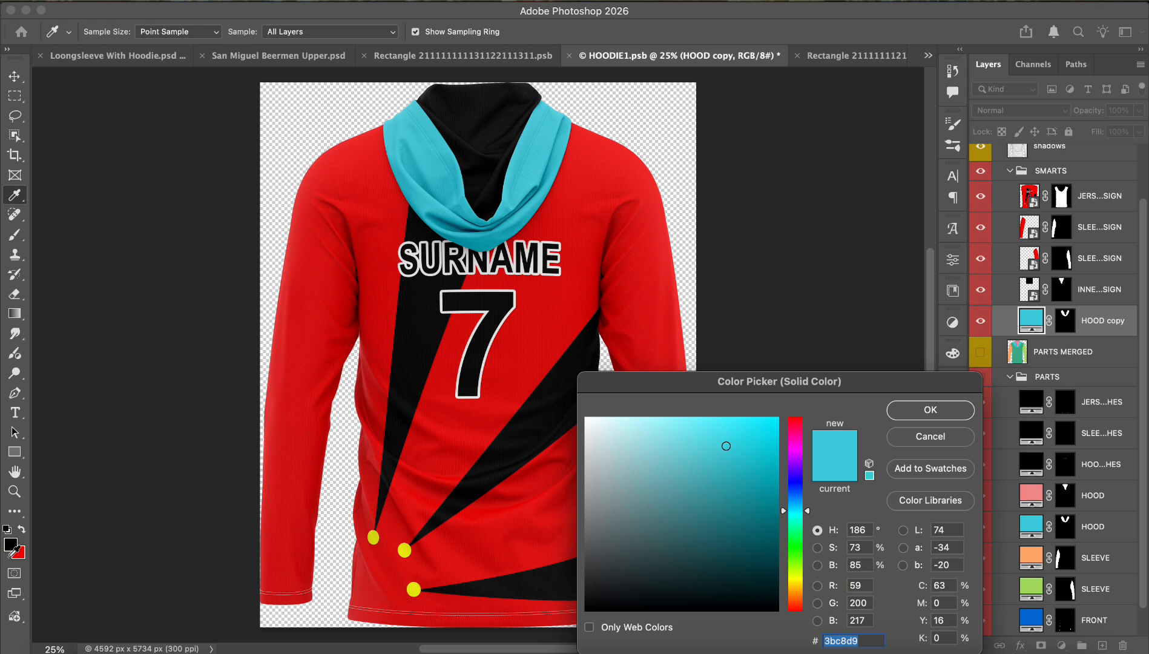
{"action": "left_click", "coordinate": [19, 554]}
{"action": "left_click", "coordinate": [964, 414]}
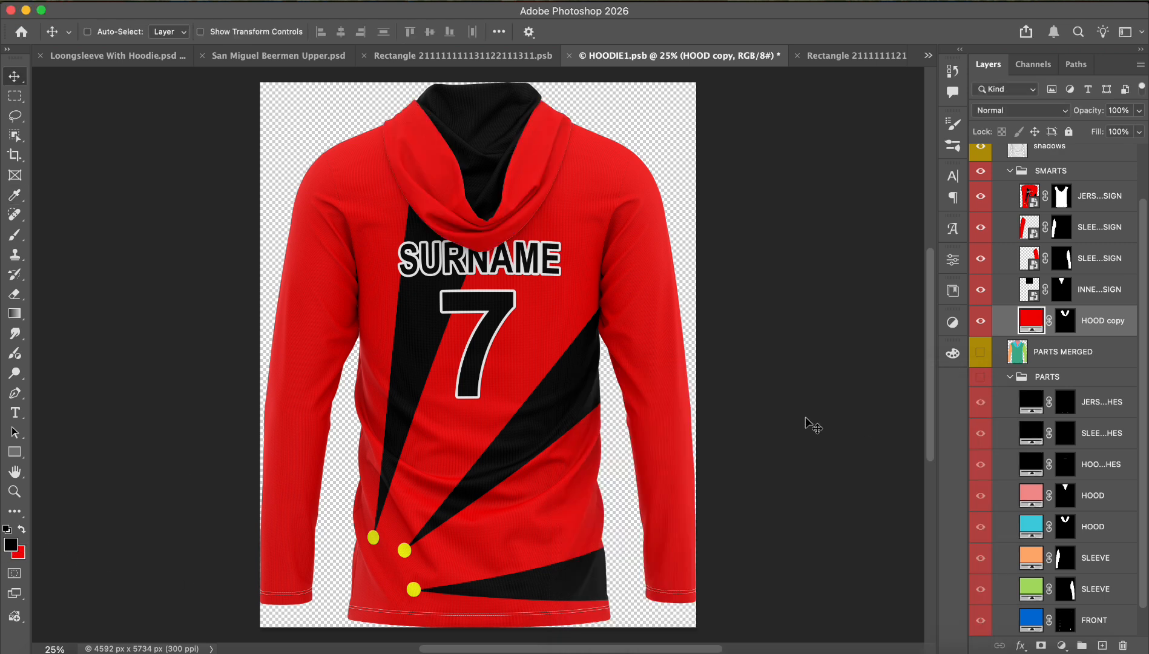
{"action": "key", "text": "super+s"}
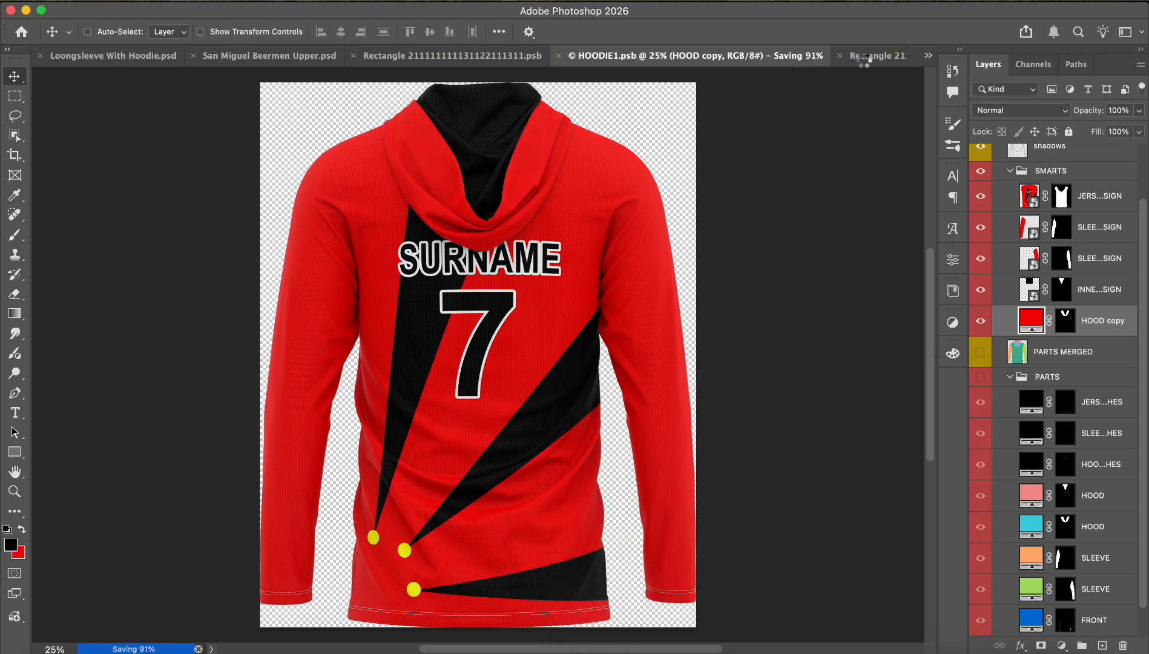
In the back jersey design file, check Group 2's contents, collapse and hide that group, and expand Group 3.
{"action": "left_click", "coordinate": [863, 57]}
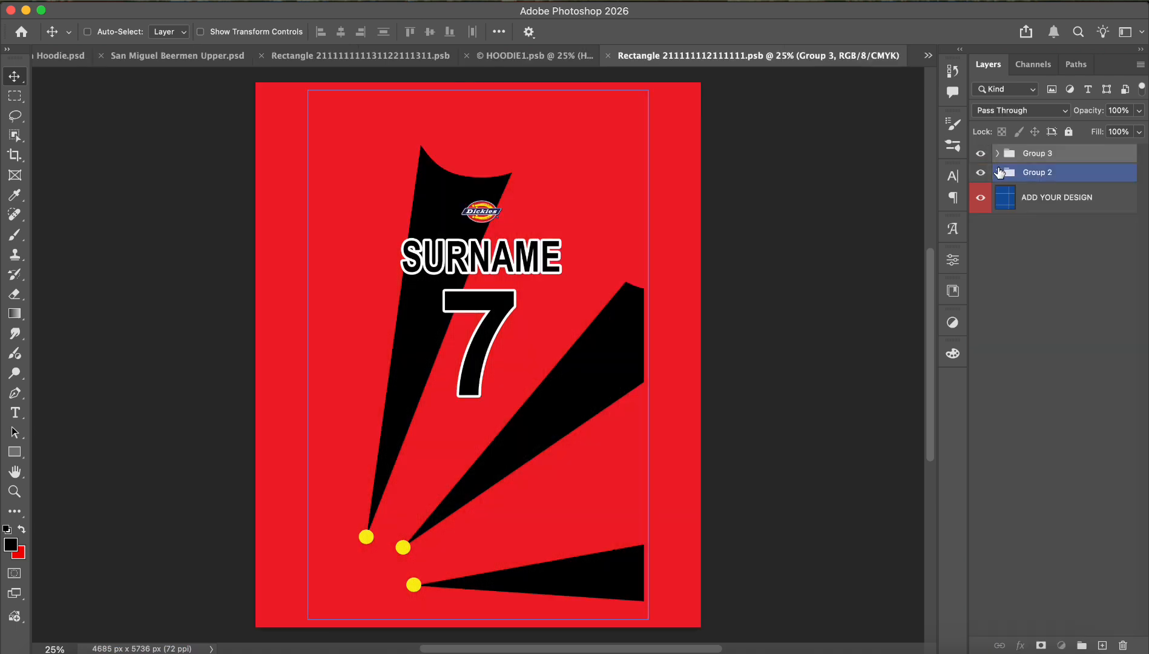
{"action": "left_click", "coordinate": [1059, 308]}
{"action": "left_click", "coordinate": [1059, 489]}
{"action": "left_click", "coordinate": [1051, 216]}
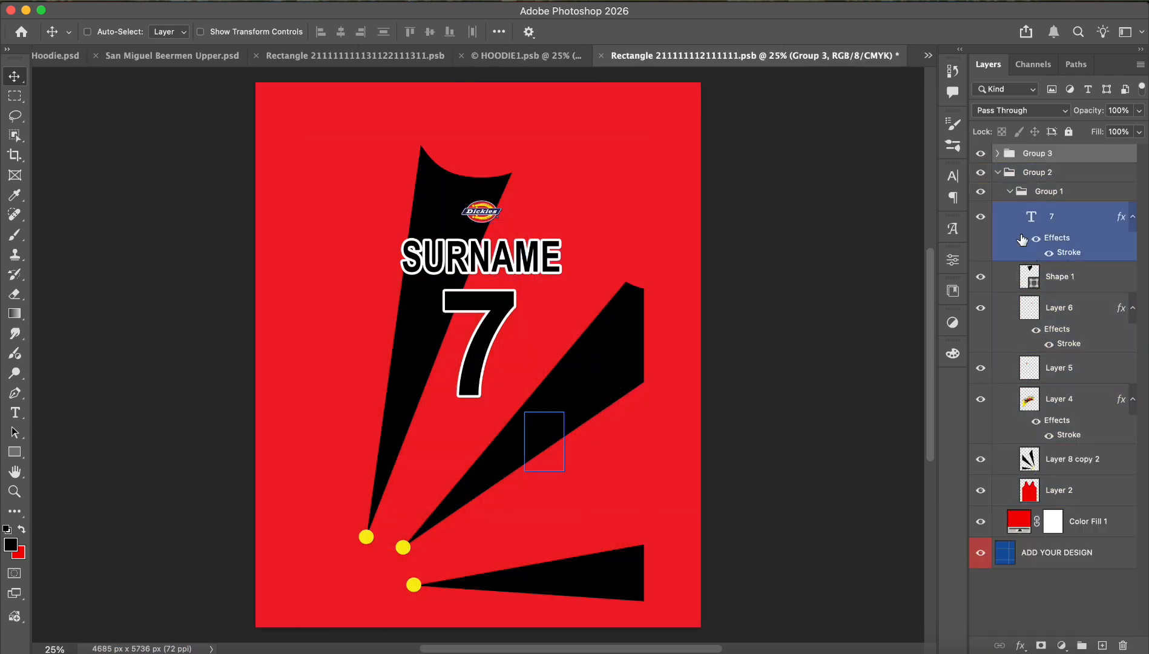
{"action": "left_click", "coordinate": [1015, 182]}
{"action": "left_click", "coordinate": [1001, 159]}
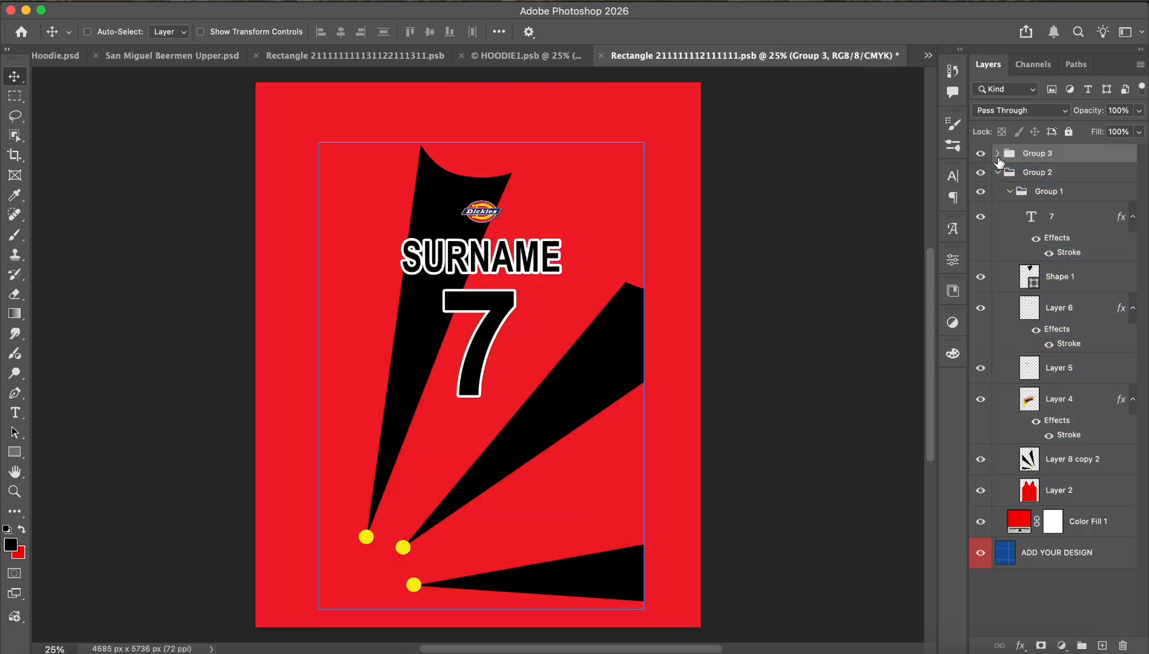
{"action": "left_click", "coordinate": [998, 172]}
{"action": "left_click", "coordinate": [998, 154]}
{"action": "left_click", "coordinate": [1023, 181]}
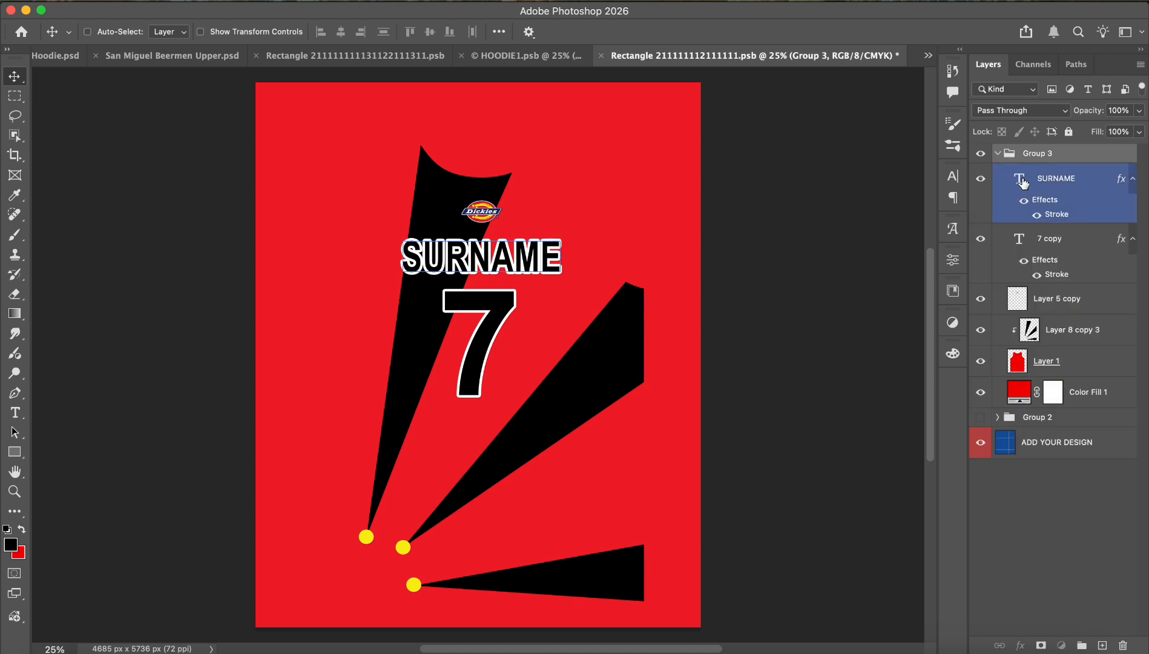
Replace the SURNAME placeholder text with the player's name and set the lettering's tracking to 75.
{"action": "double_click", "coordinate": [1022, 180]}
{"action": "type", "text": "TI"}
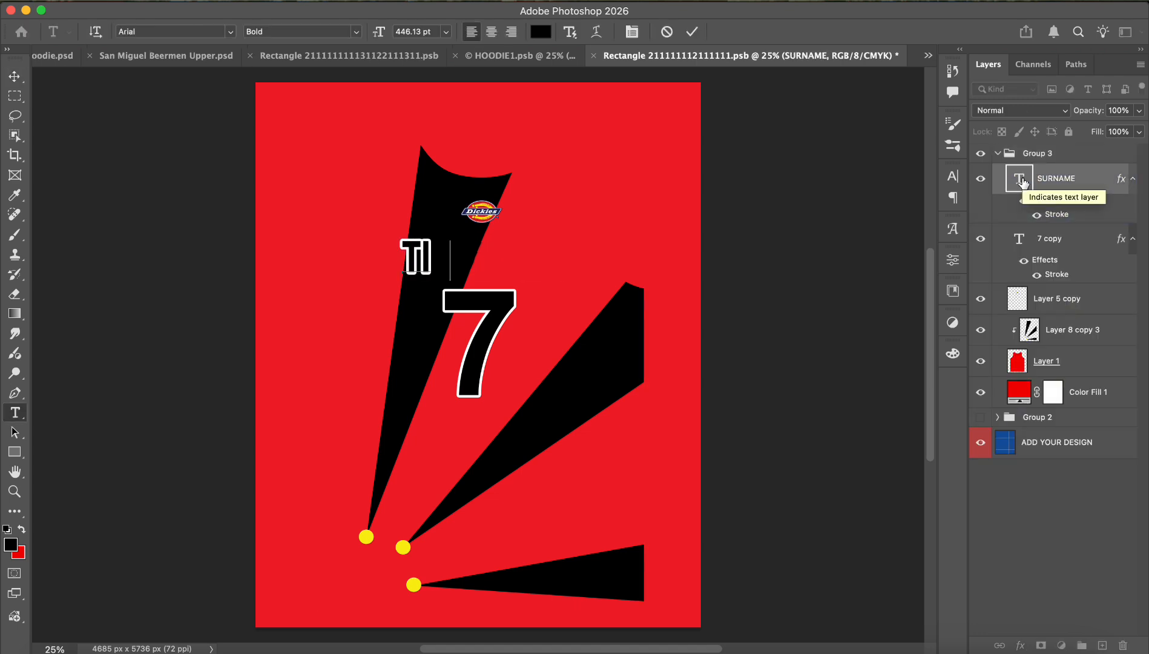
{"action": "type", "text": "TOMAX"}
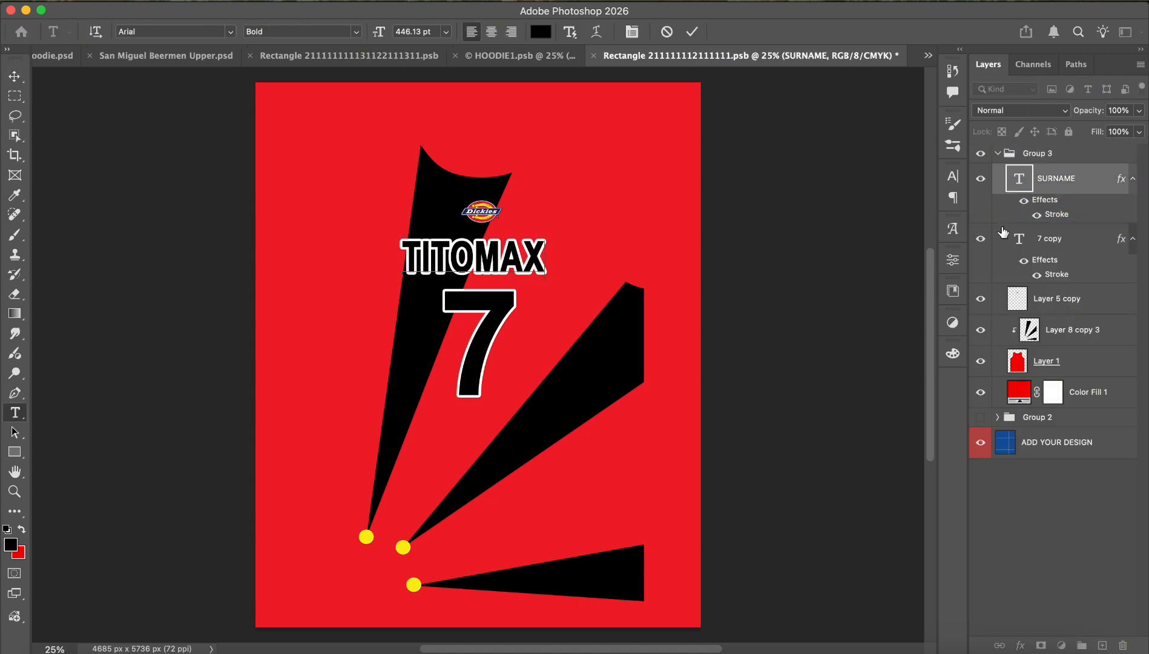
{"action": "left_click", "coordinate": [1078, 188]}
{"action": "left_click", "coordinate": [954, 176]}
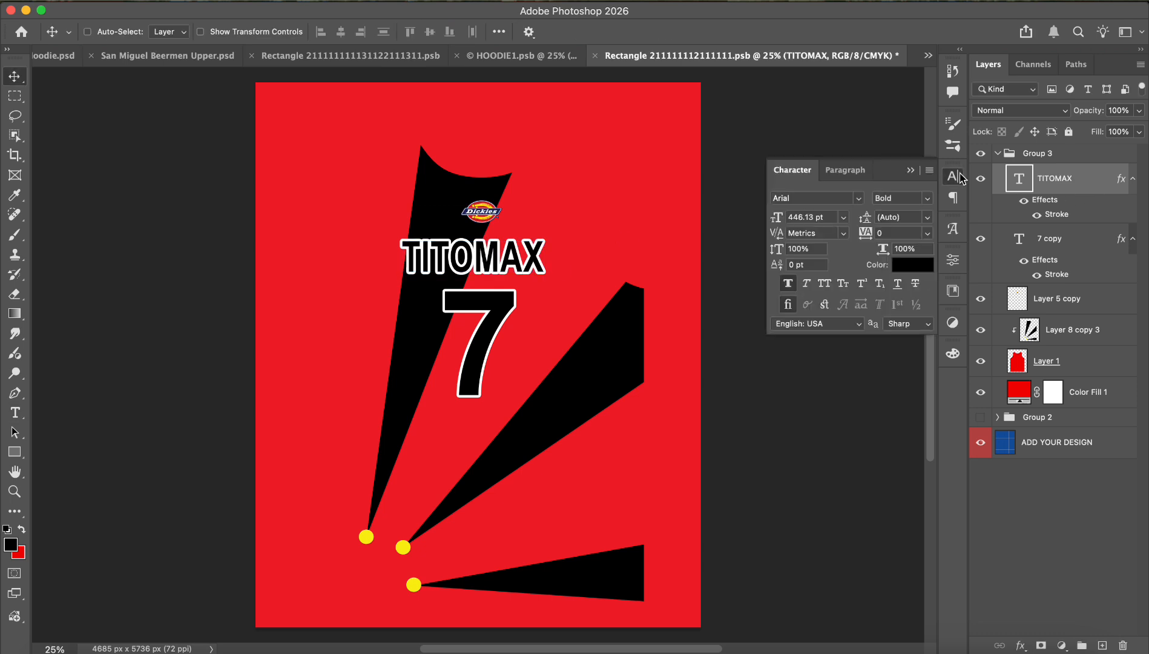
{"action": "left_click", "coordinate": [926, 235]}
{"action": "left_click", "coordinate": [903, 418]}
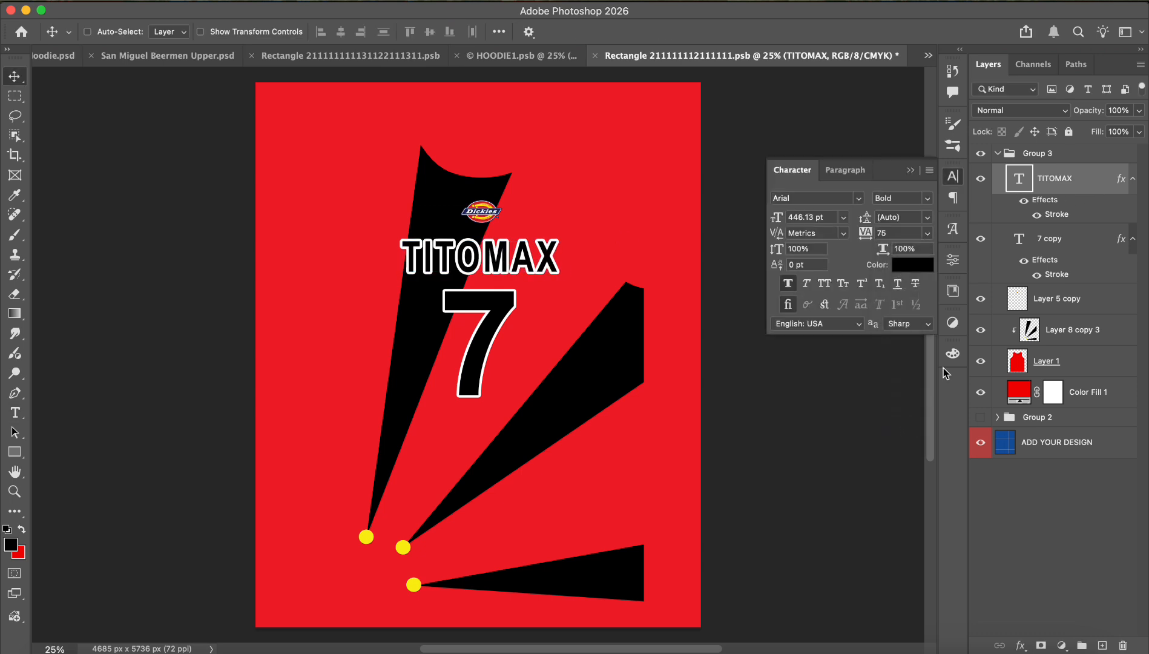
Change the back number to 23, center it beneath the player's name, then save and close the jersey design.
{"action": "left_click", "coordinate": [1024, 276]}
{"action": "double_click", "coordinate": [1020, 240]}
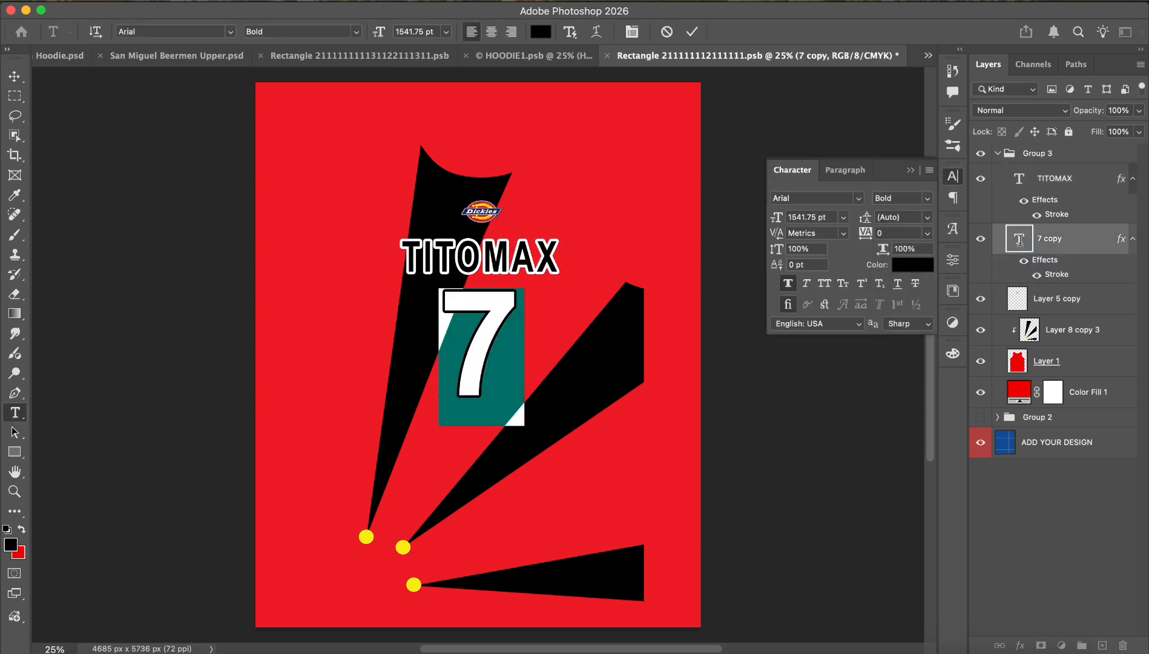
{"action": "type", "text": "23"}
{"action": "key", "text": "ctrl+Return"}
{"action": "key", "text": "v"}
{"action": "left_click_drag", "start_coordinate": [561, 366], "coordinate": [511, 366]}
{"action": "left_click", "coordinate": [597, 330], "text": "ctrl"}
{"action": "key", "text": "ctrl+s"}
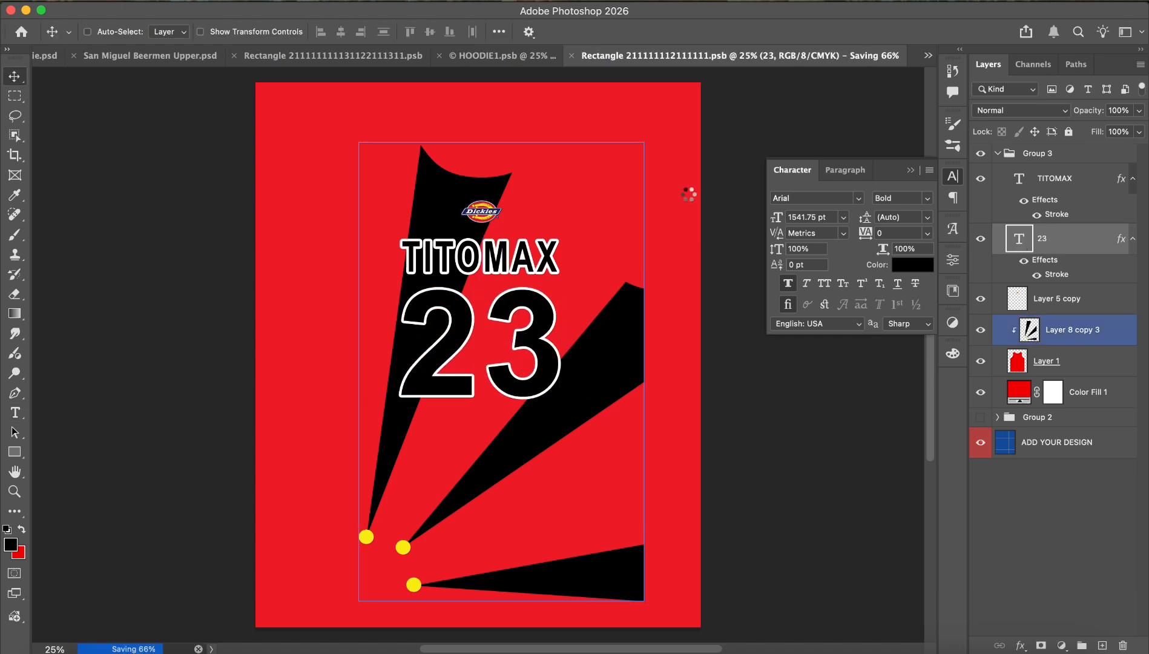
{"action": "key", "text": "ctrl+w"}
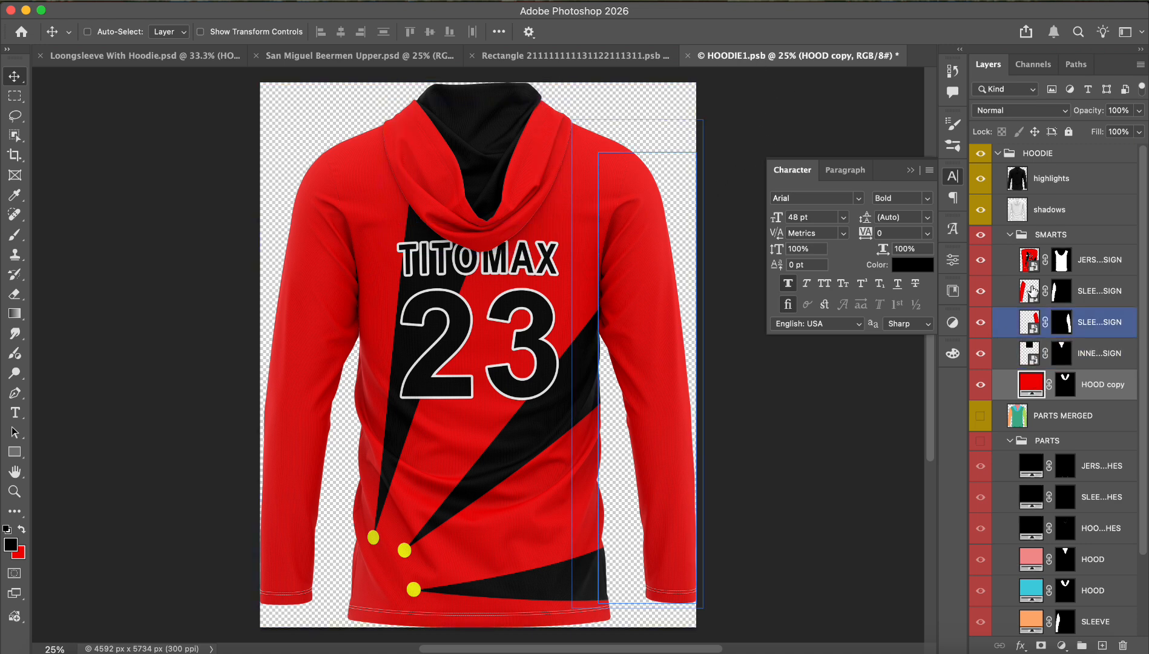
In the back jersey design file, change the back number to 7 and center it beneath the player's name.
{"action": "double_click", "coordinate": [1029, 259]}
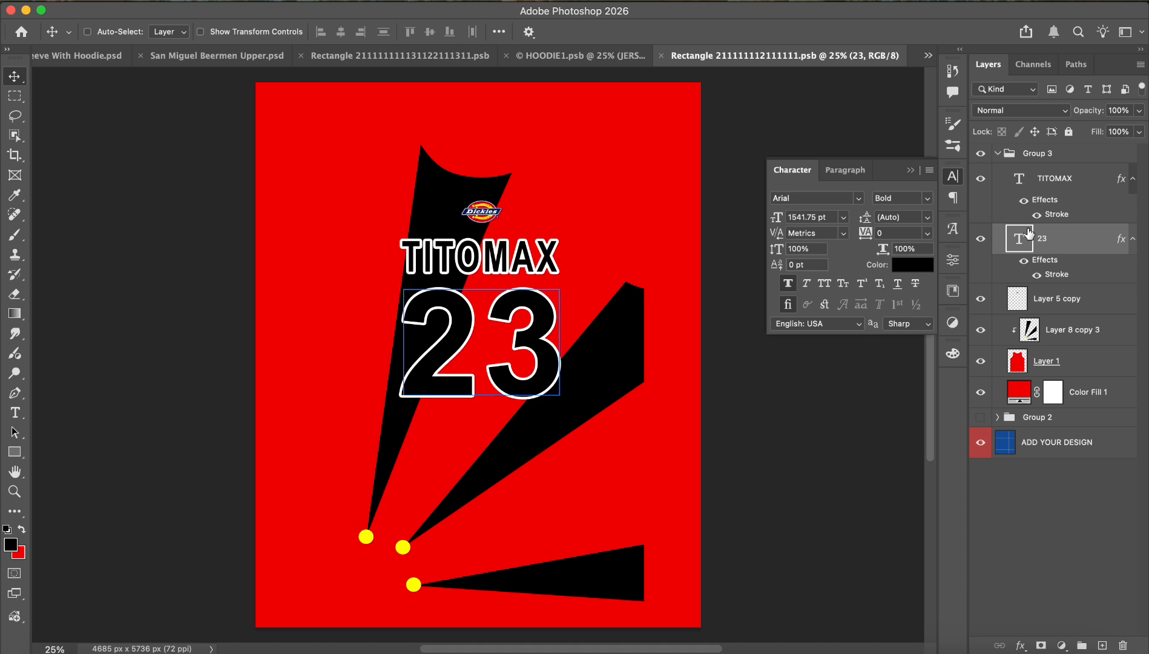
{"action": "double_click", "coordinate": [1023, 242]}
{"action": "type", "text": "7v"}
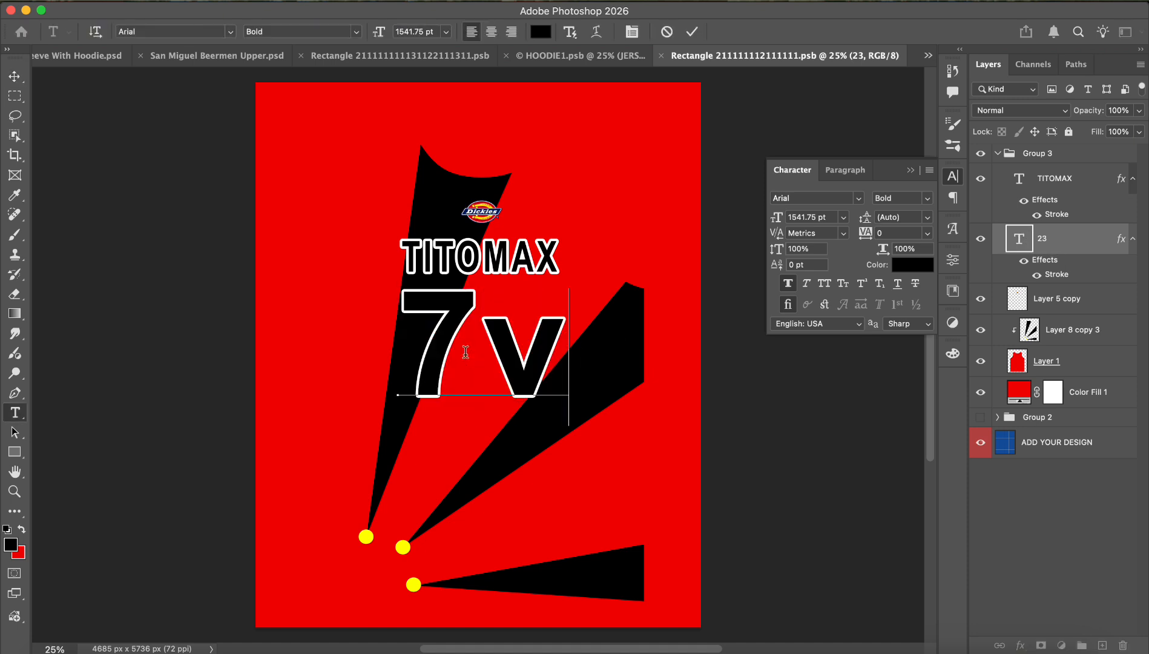
{"action": "key", "text": "BackSpace"}
{"action": "key", "text": "Escape"}
{"action": "key", "text": "v"}
{"action": "left_click_drag", "start_coordinate": [443, 330], "coordinate": [482, 330]}
Save and close the back jersey design, and save HOODIE1.psb with the updated back view.
{"action": "key", "text": "ctrl+s"}
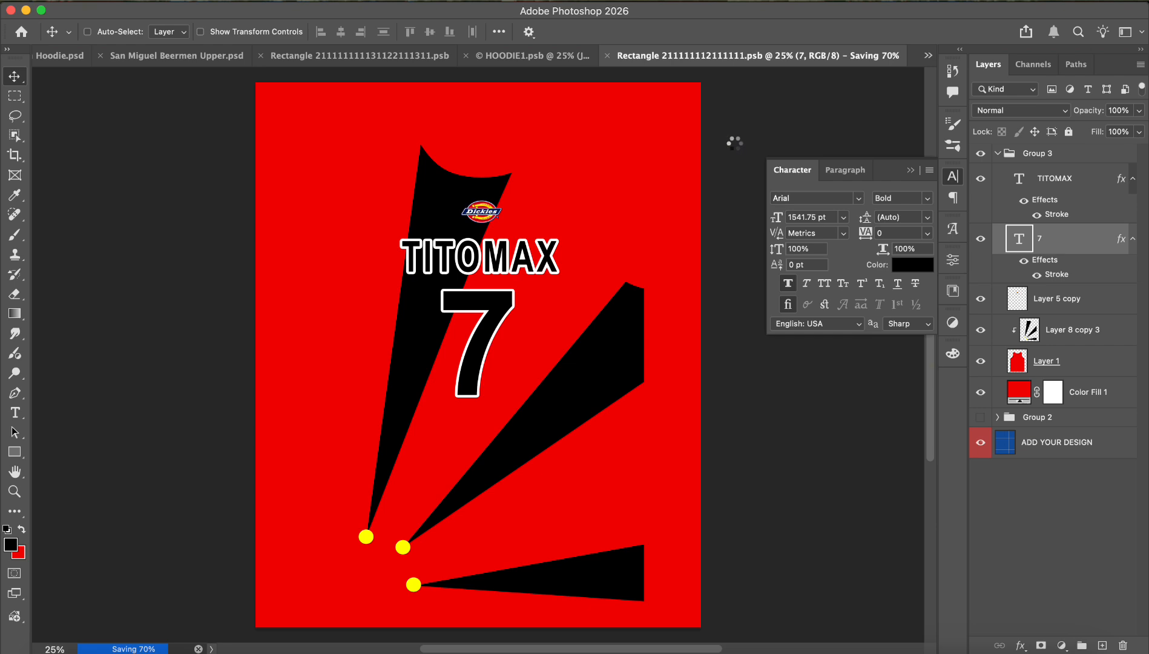
{"action": "key", "text": "ctrl+w"}
{"action": "key", "text": "ctrl+s"}
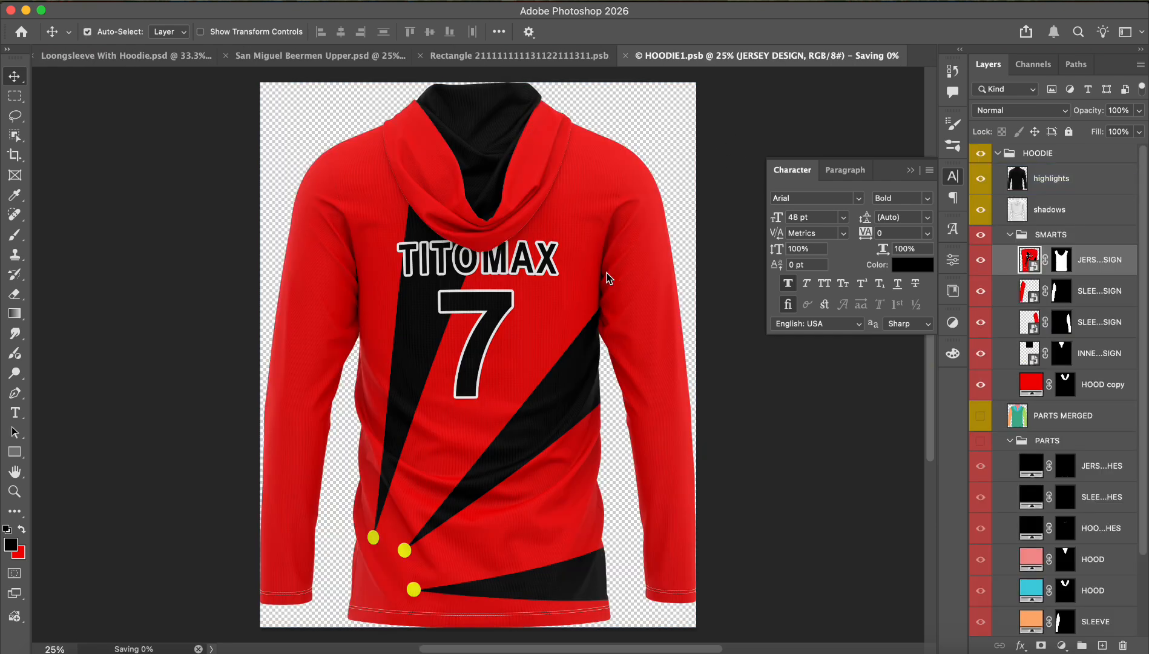
{"action": "left_click", "coordinate": [617, 244], "text": "ctrl"}
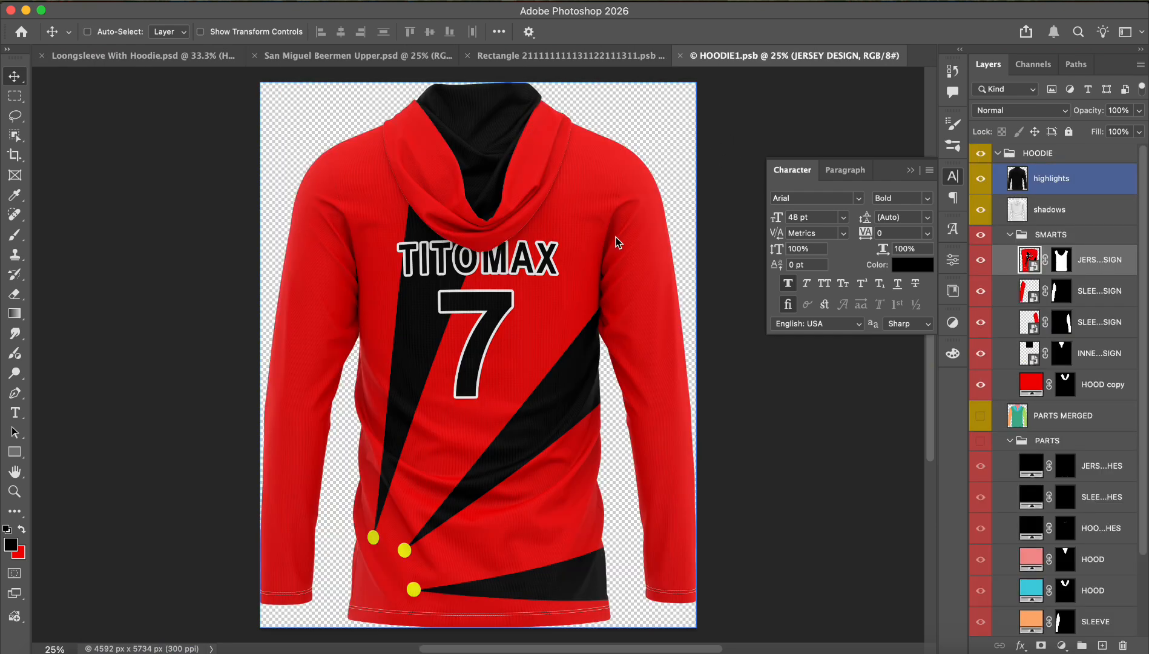
In Loongsleeve With Hoodie.psd, move the front hoodie to the canvas's lower-left area and the back hoodie to its upper-right area.
{"action": "left_click", "coordinate": [133, 55]}
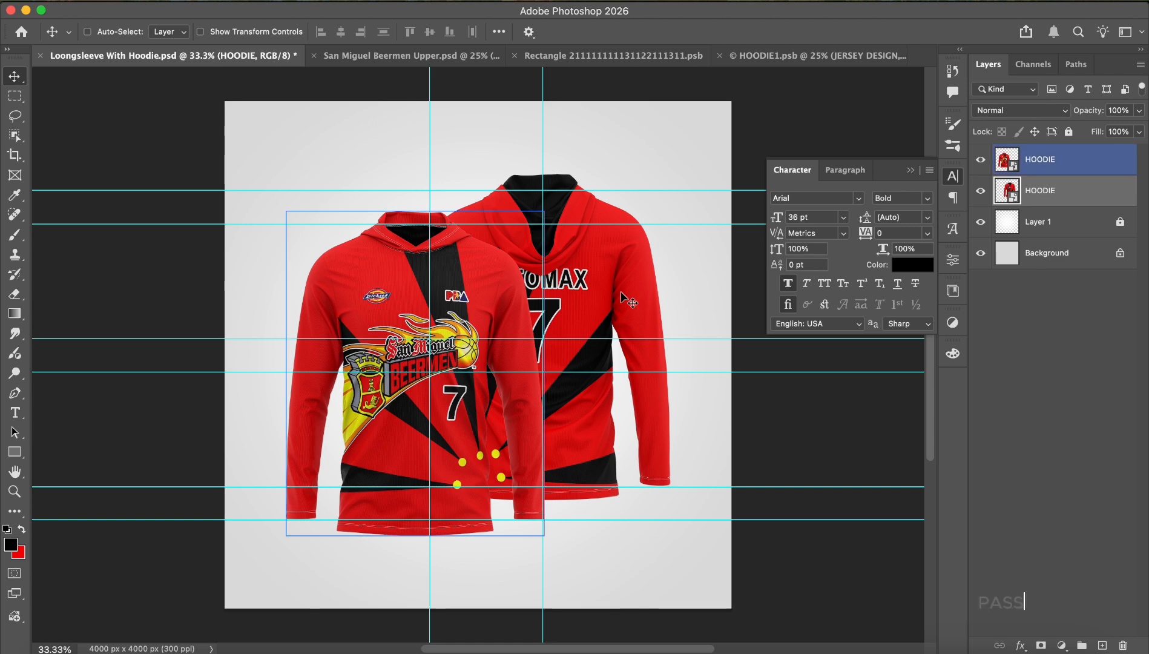
{"action": "left_click", "coordinate": [627, 300], "text": "ctrl"}
{"action": "left_click", "coordinate": [1070, 168]}
{"action": "left_click_drag", "start_coordinate": [412, 393], "coordinate": [352, 440]}
{"action": "left_click", "coordinate": [1075, 200]}
{"action": "left_click_drag", "start_coordinate": [554, 331], "coordinate": [606, 267]}
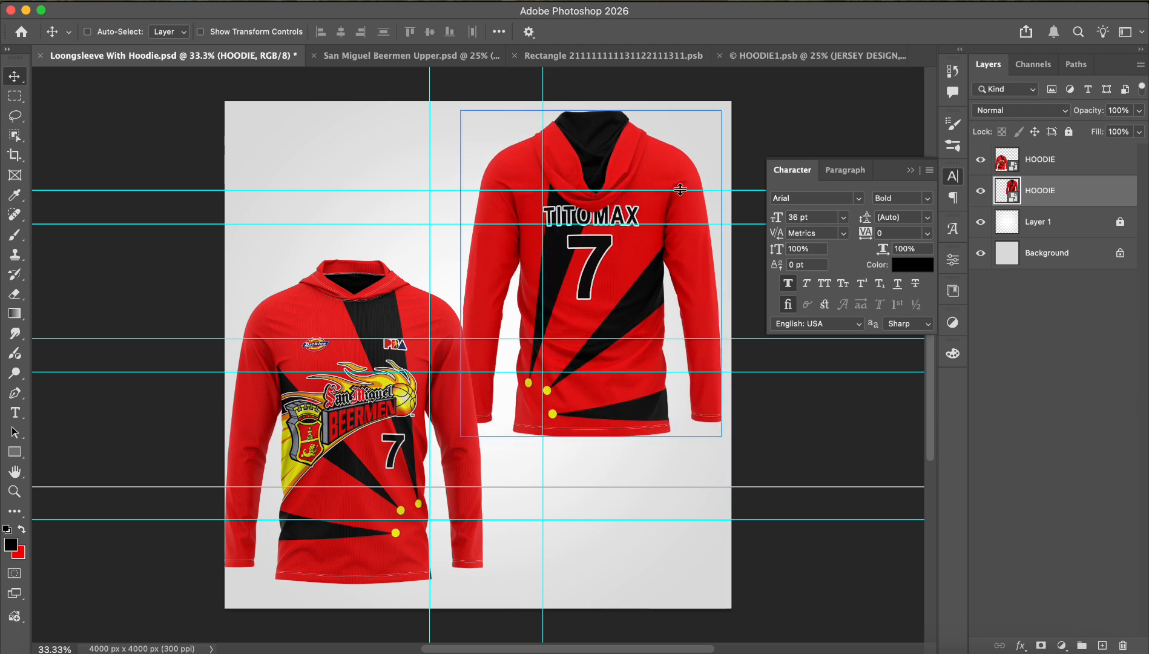
Collapse the character settings and shift the front hoodie slightly right so it sits inside the canvas edge, overlapping the back hoodie's sleeve.
{"action": "left_click", "coordinate": [911, 170]}
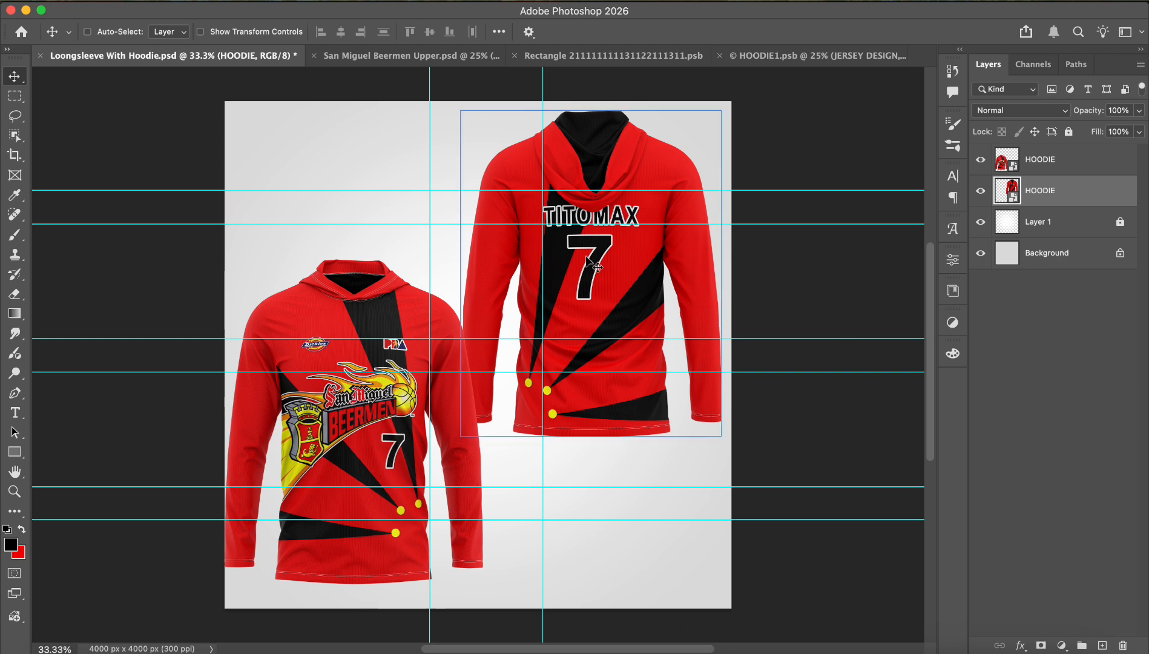
{"action": "left_click_drag", "start_coordinate": [604, 264], "coordinate": [609, 265]}
{"action": "left_click", "coordinate": [366, 392], "text": "super"}
{"action": "mouse_move", "coordinate": [358, 385]}
{"action": "left_mouse_down"}
{"action": "mouse_move", "coordinate": [371, 374]}
{"action": "mouse_move", "coordinate": [364, 383]}
{"action": "left_mouse_up"}
{"action": "left_click_drag", "start_coordinate": [351, 446], "coordinate": [368, 445]}
{"action": "left_click_drag", "start_coordinate": [680, 321], "coordinate": [646, 291]}
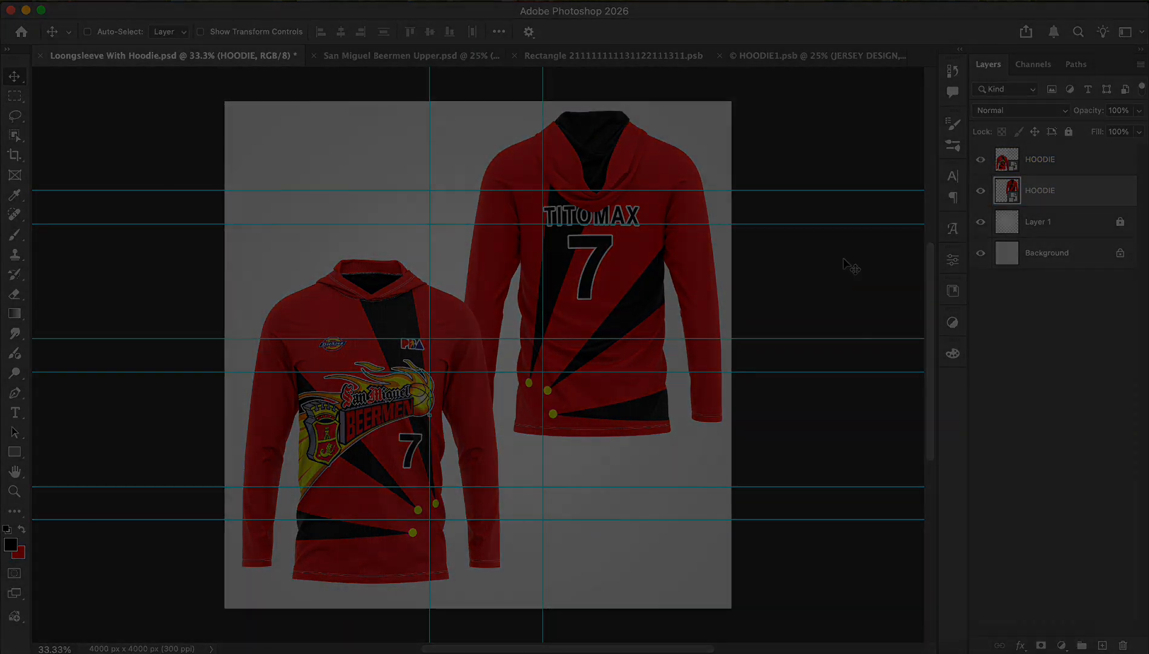